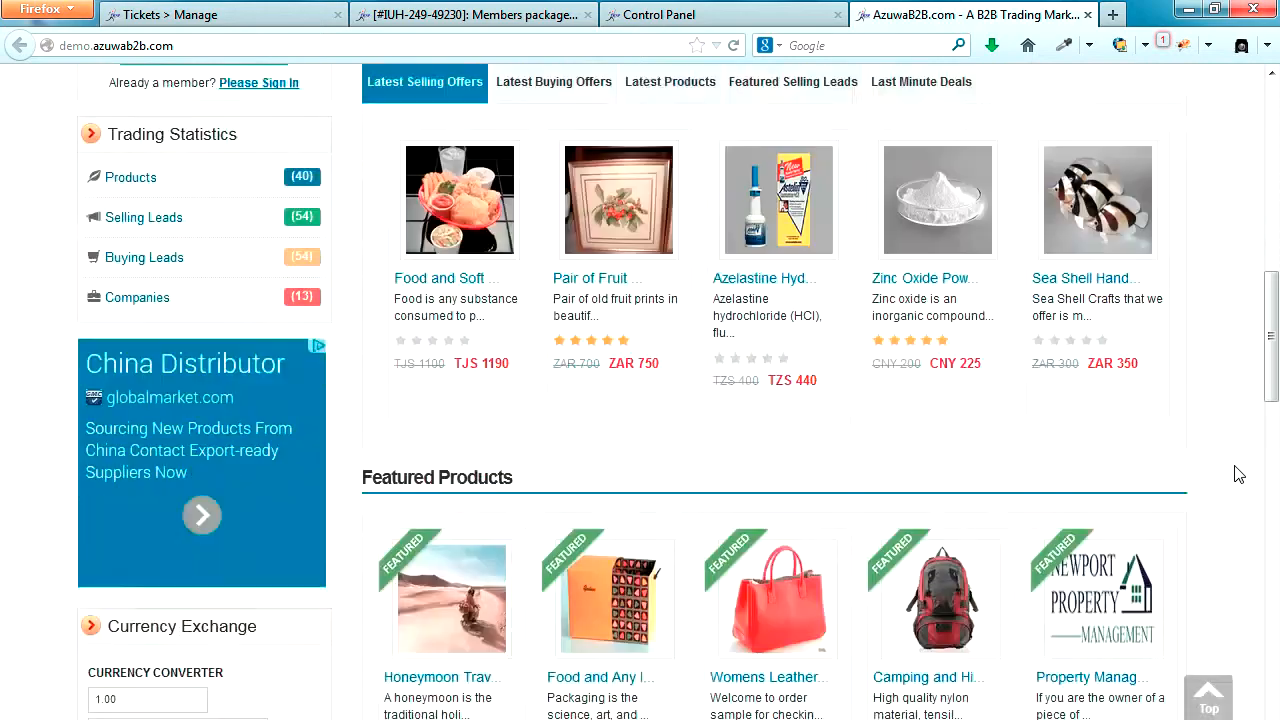
scroll(1238, 474, "down", 2)
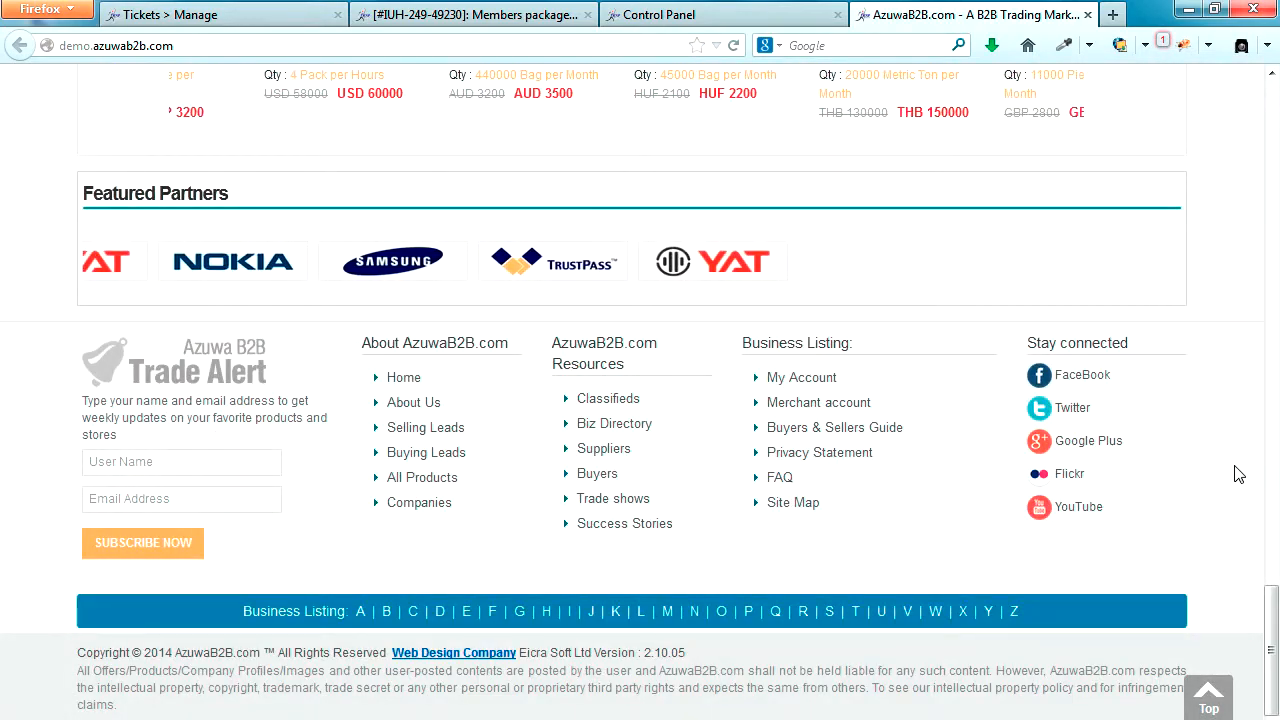
Step: Look through the storefront home page and its selling, buying, products, featured leads and last-minute deals listings for purchase options
scroll(1238, 474, "up", 10)
scroll(1238, 474, "up", 15)
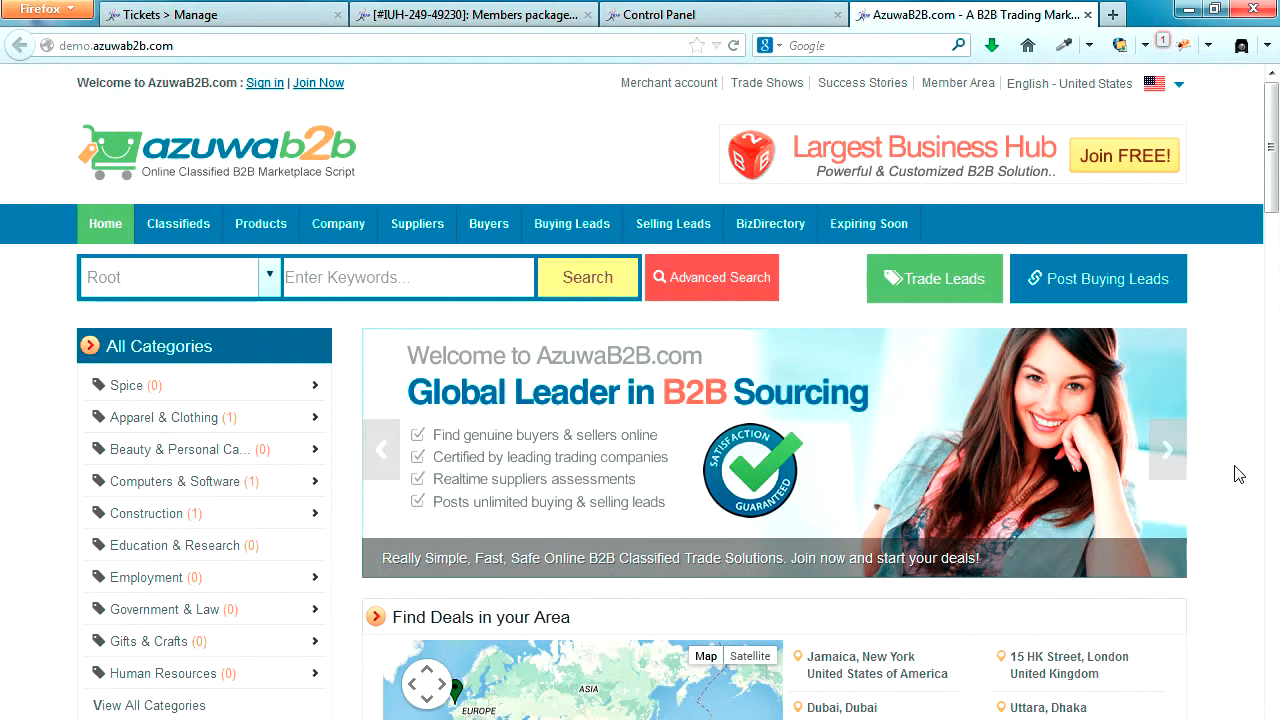
scroll(1238, 474, "down", 4)
scroll(1238, 474, "down", 8)
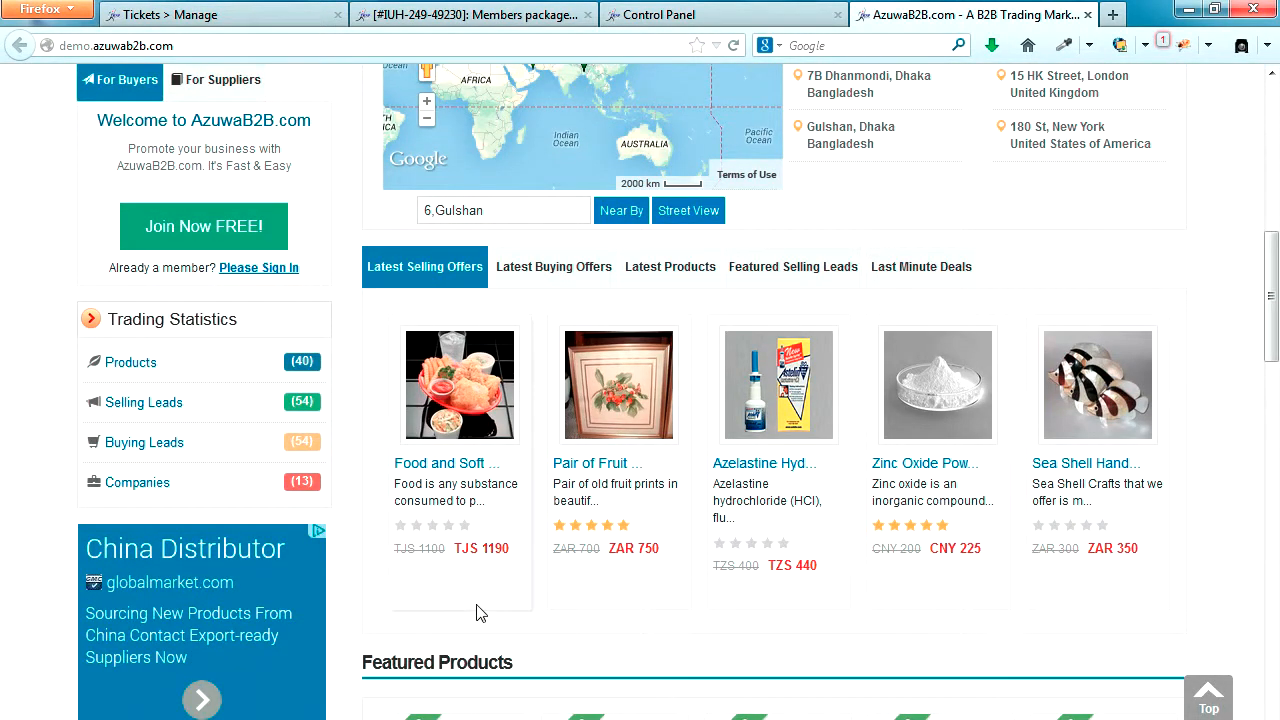
left_click(527, 268)
left_click(660, 272)
left_click(790, 268)
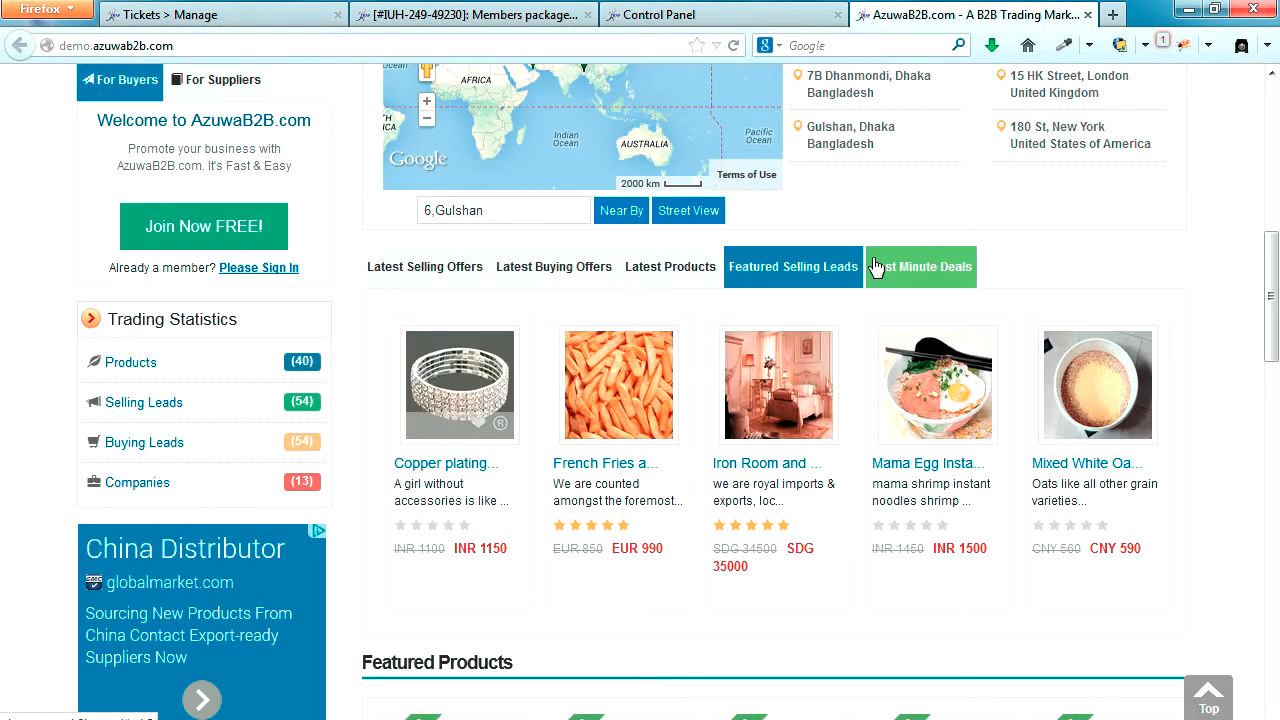
left_click(918, 268)
left_click(463, 285)
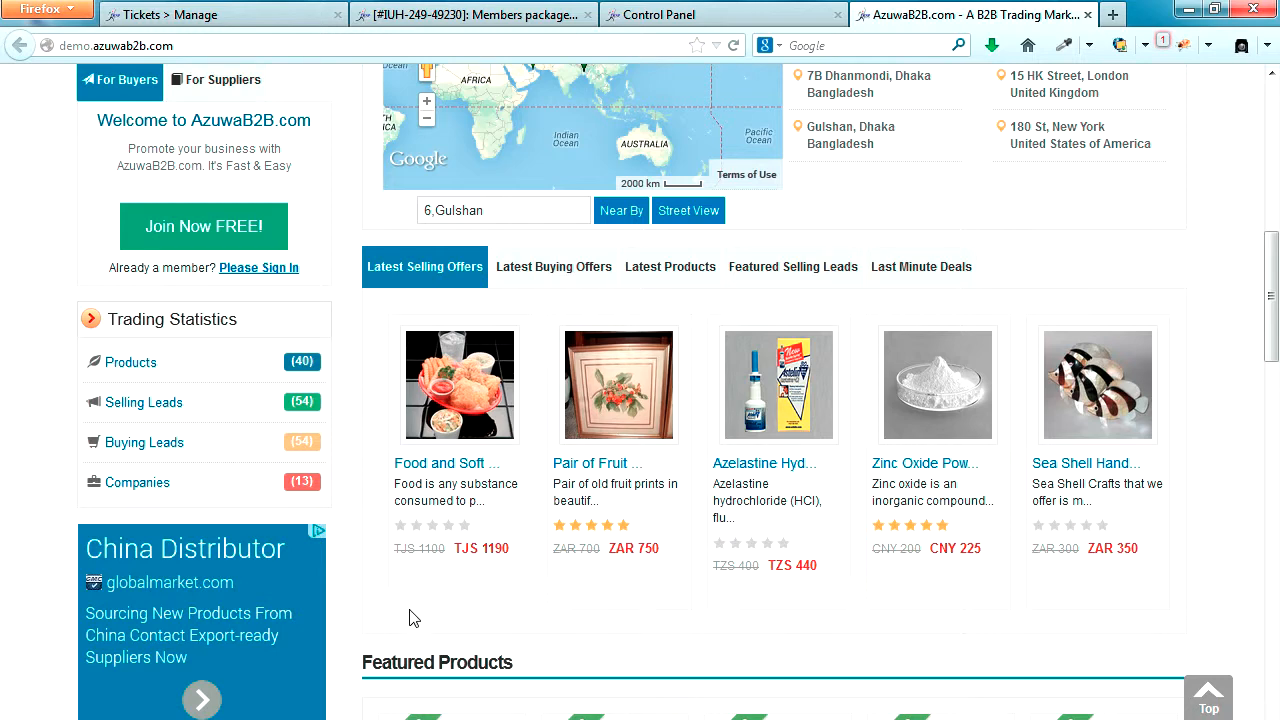
scroll(306, 590, "up", 7)
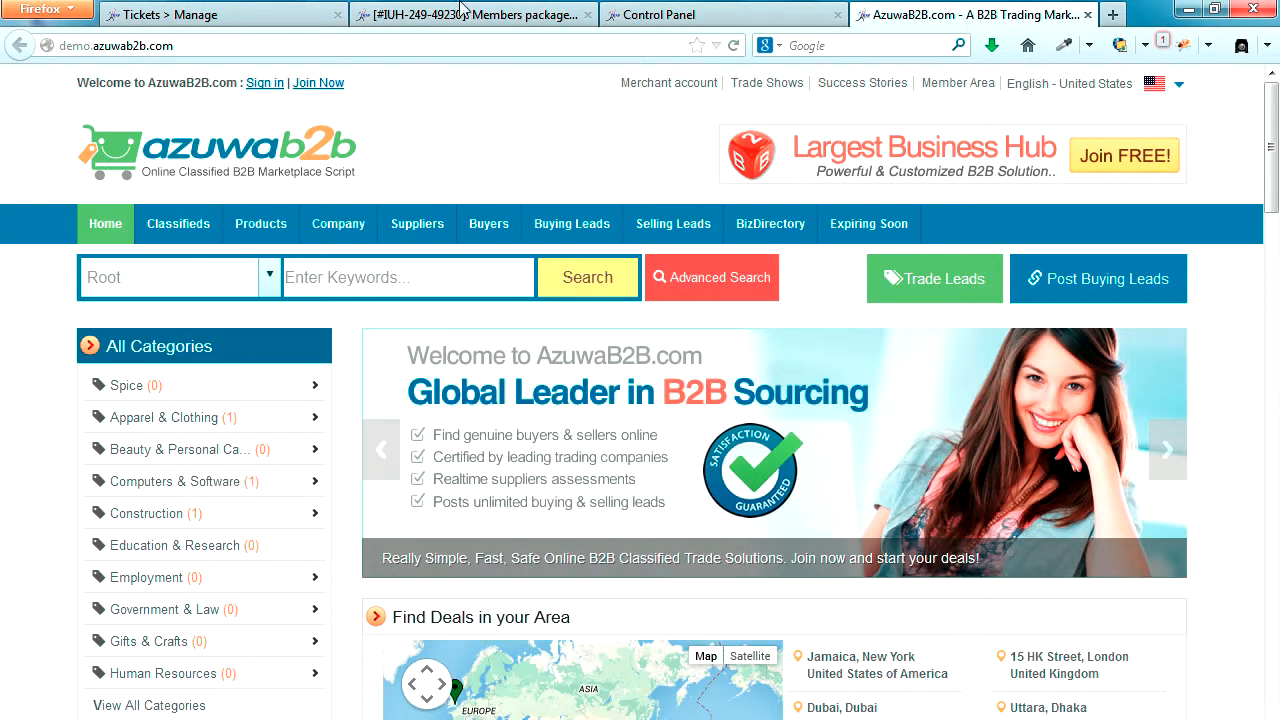
Step: Switch to the site's Control Panel page and log in as administrator with the prefilled credentials
left_click(712, 14)
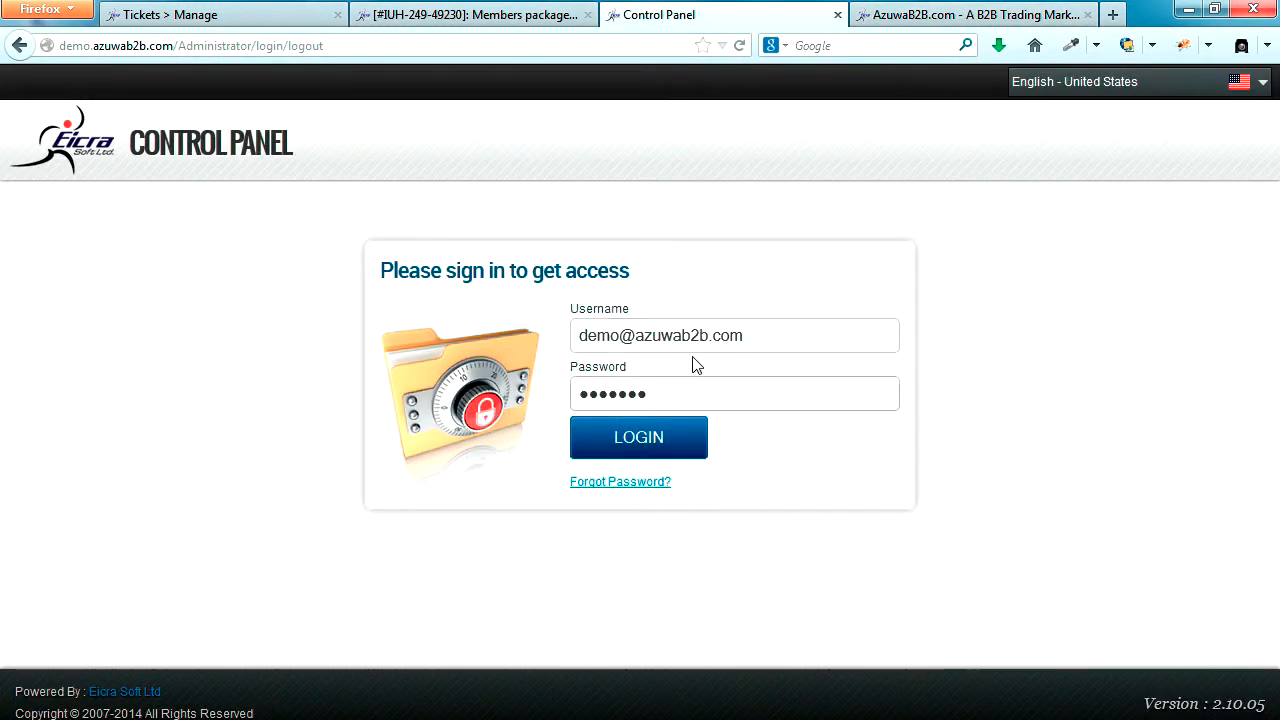
left_click(720, 335)
left_click(680, 400)
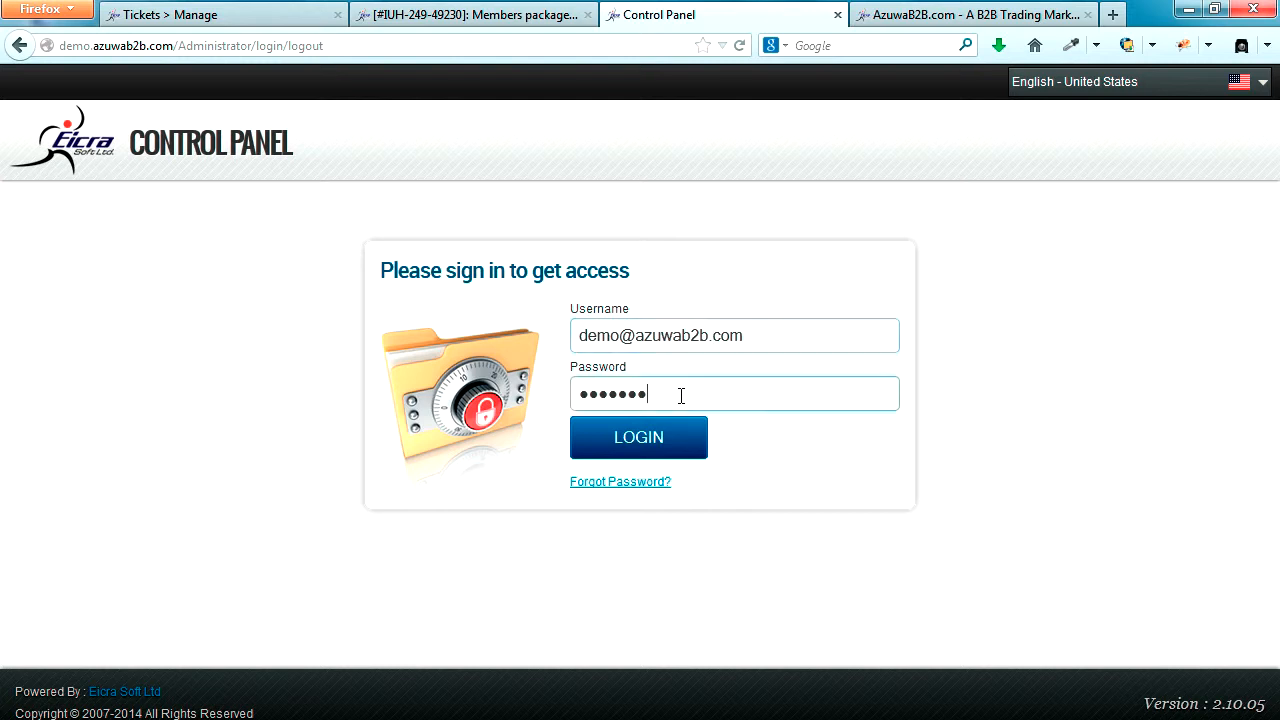
left_click(643, 447)
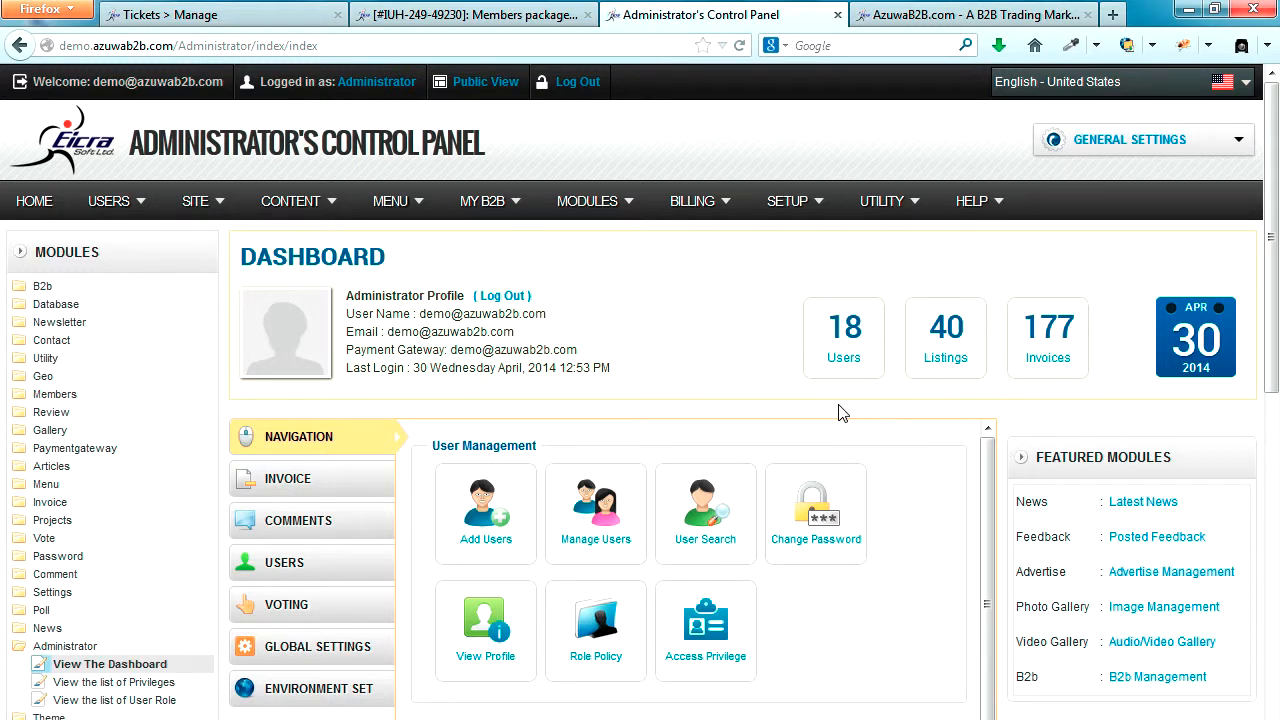
Step: Open the Global Settings configuration page from the administrator dashboard
scroll(1122, 388, "down", 5)
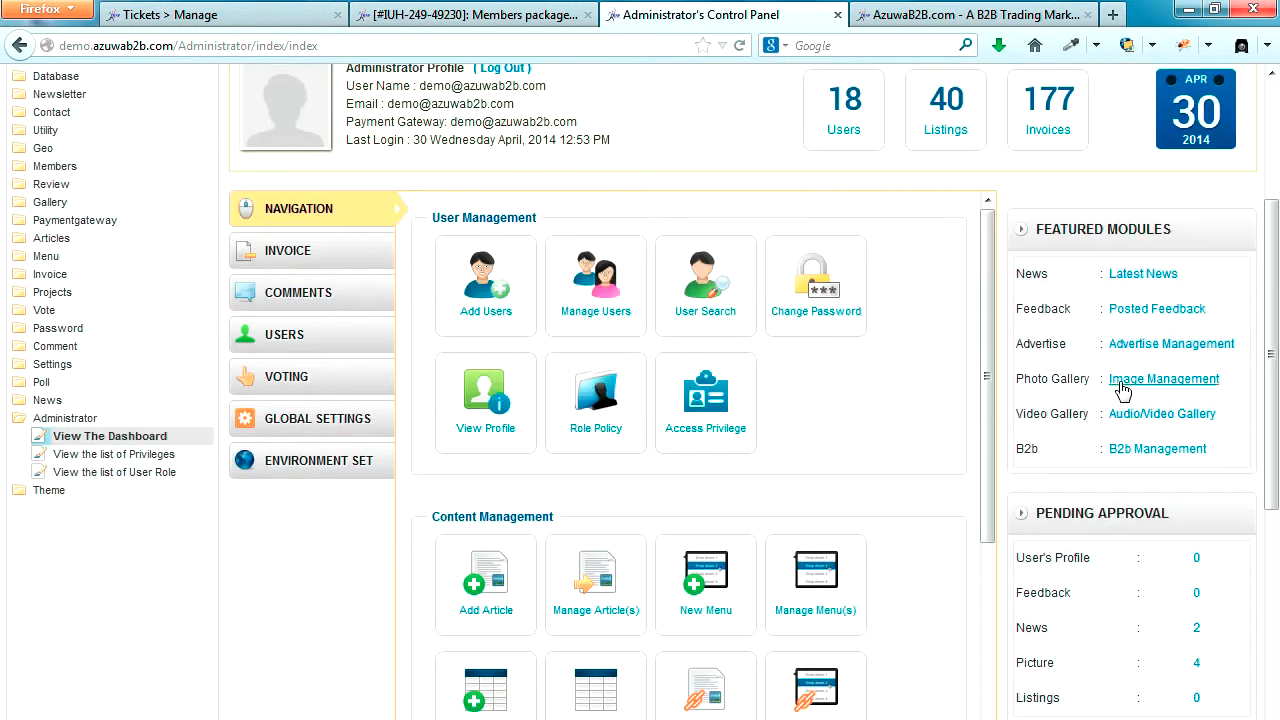
scroll(1115, 380, "up", 5)
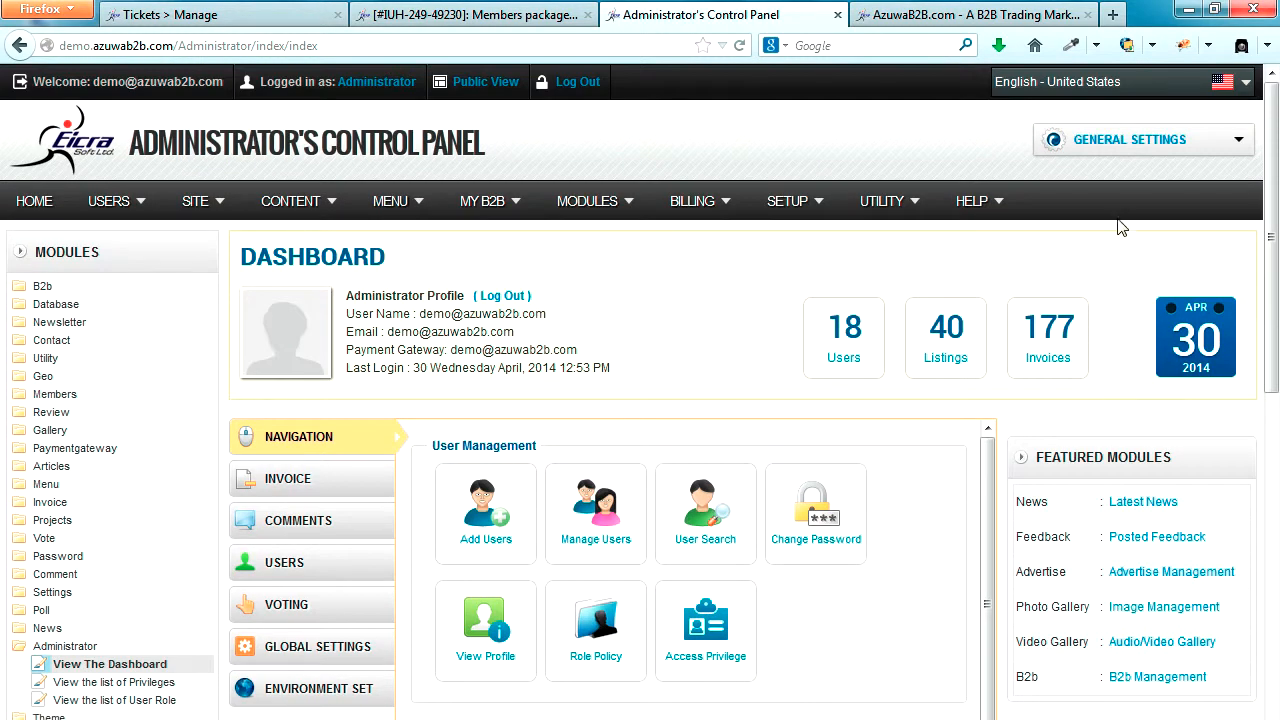
left_click(1239, 142)
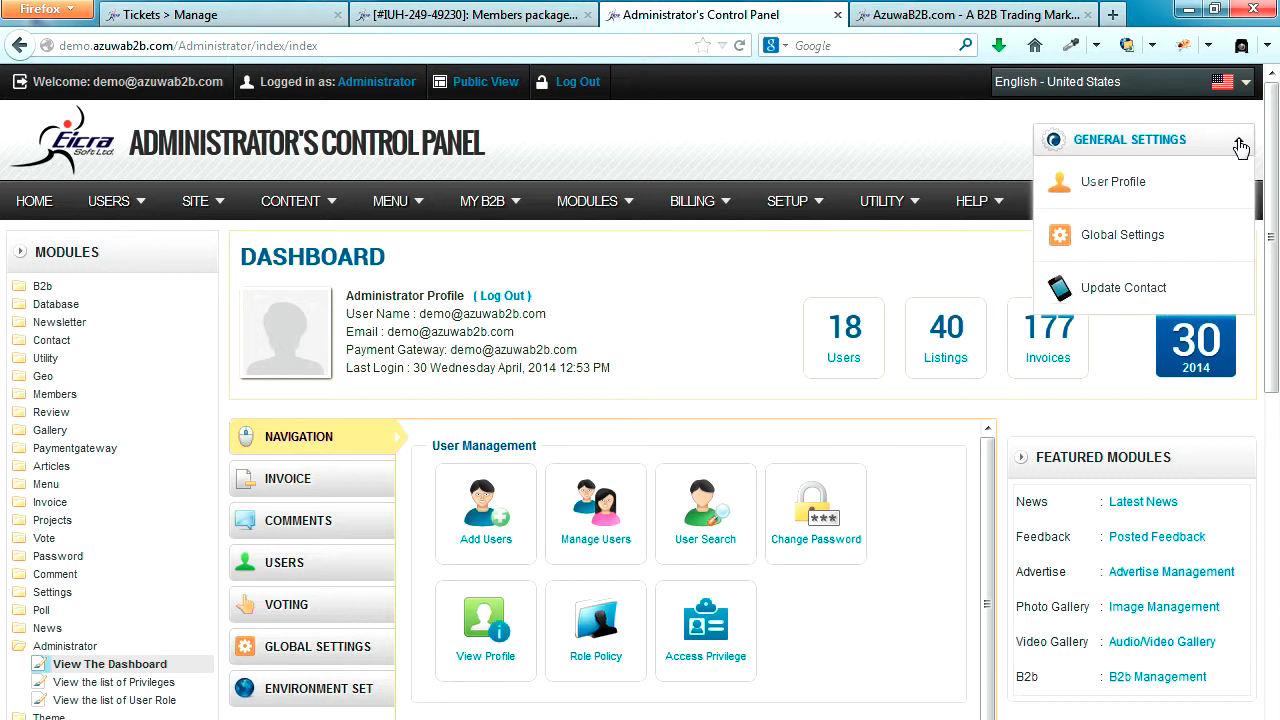
left_click(1152, 237)
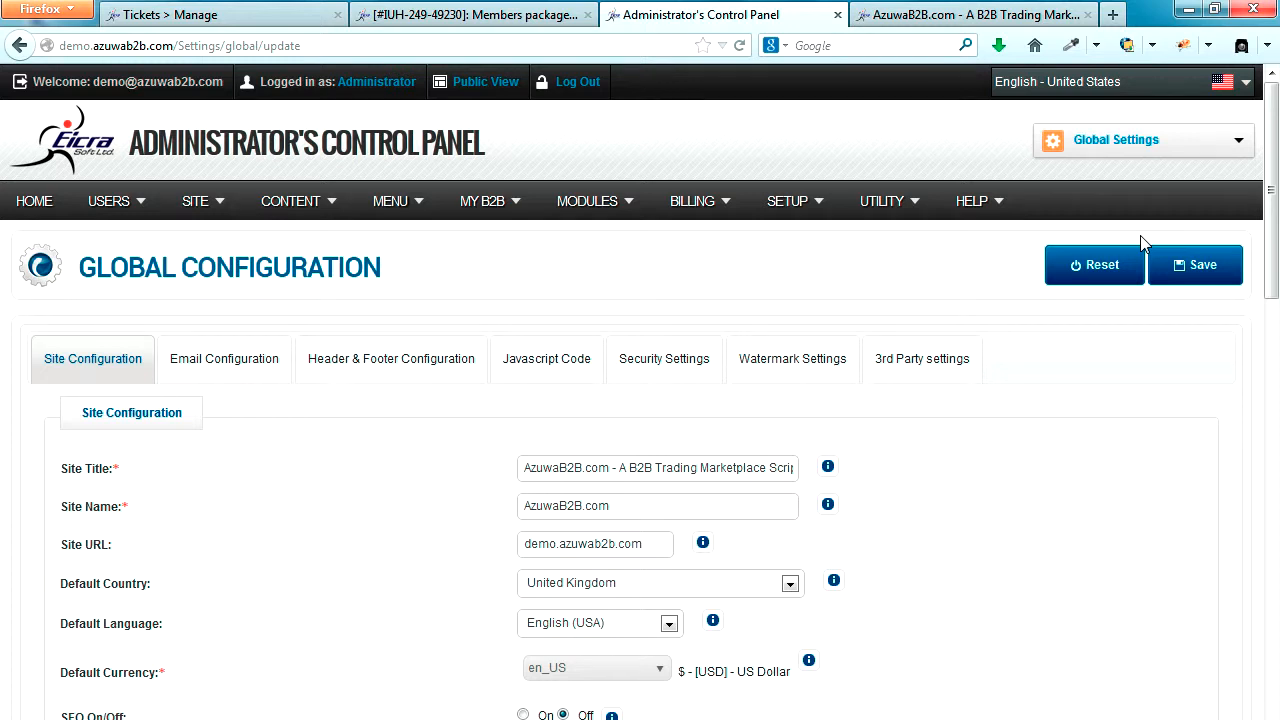
left_click(906, 292)
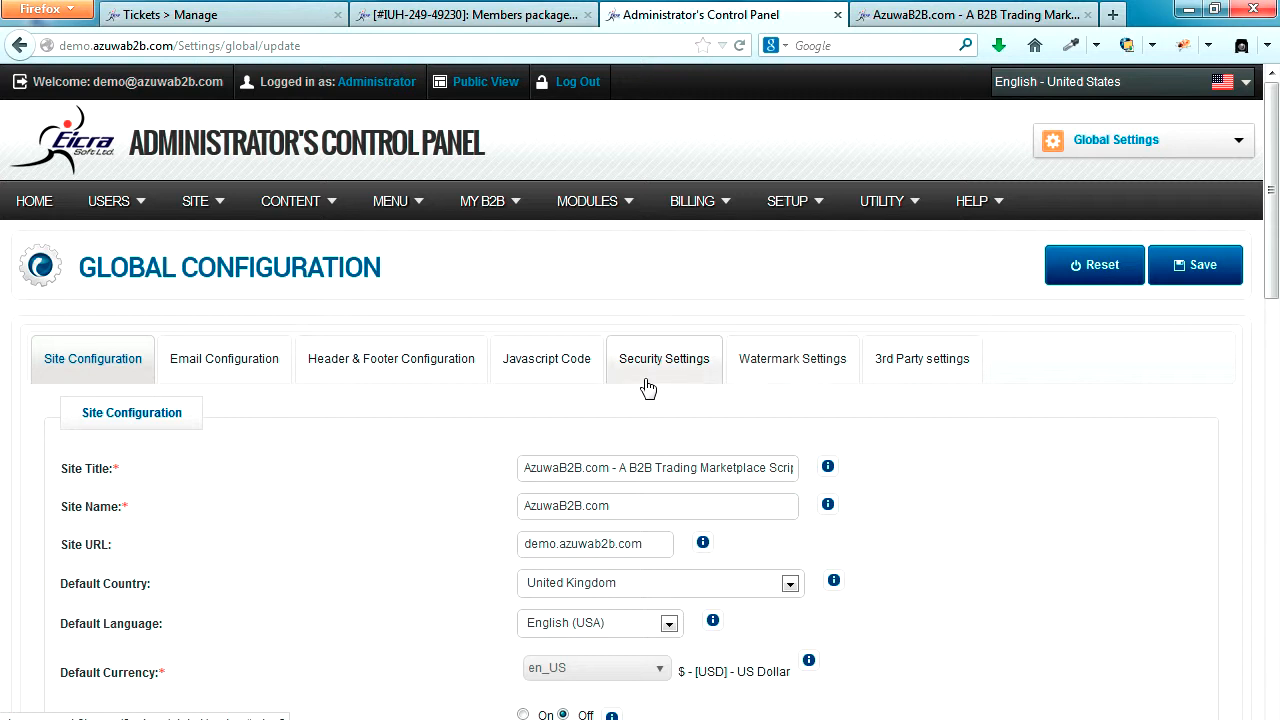
Step: Set Shopping Cart OFF/ON to Allowed in the Payment & Billing site configuration and save the global settings
scroll(104, 360, "down", 2)
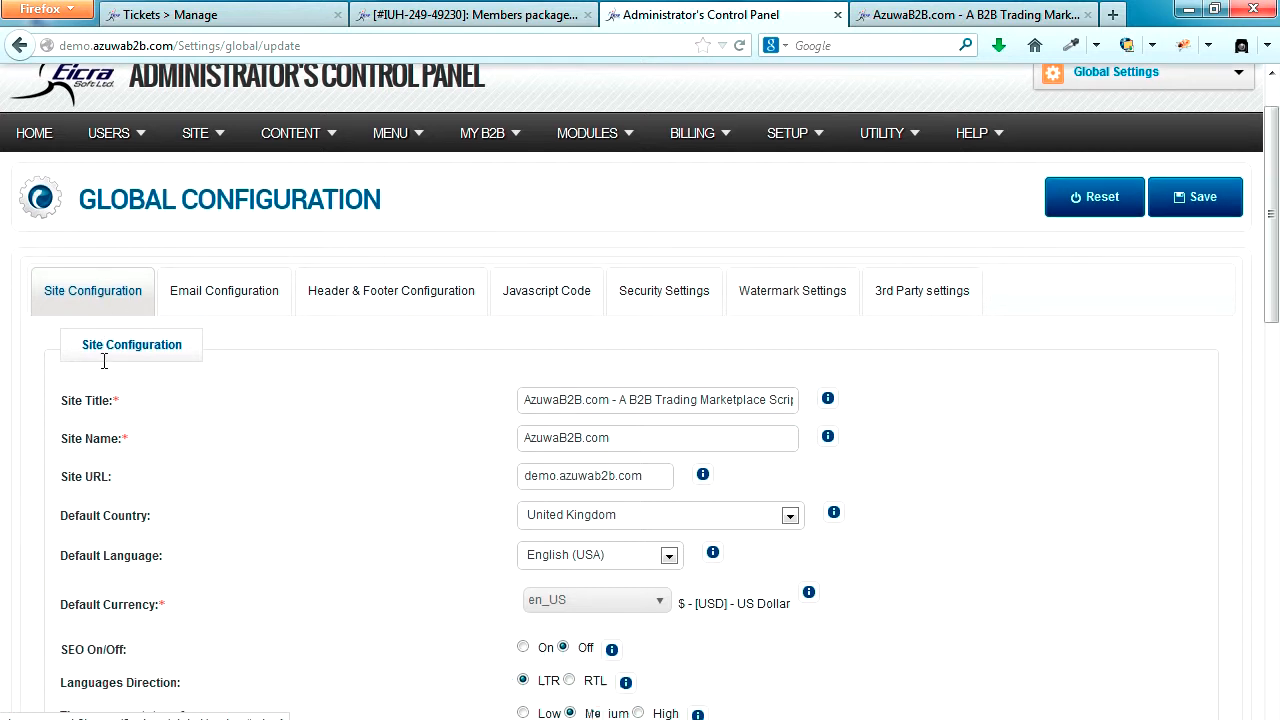
scroll(282, 447, "down", 1)
scroll(282, 447, "down", 1)
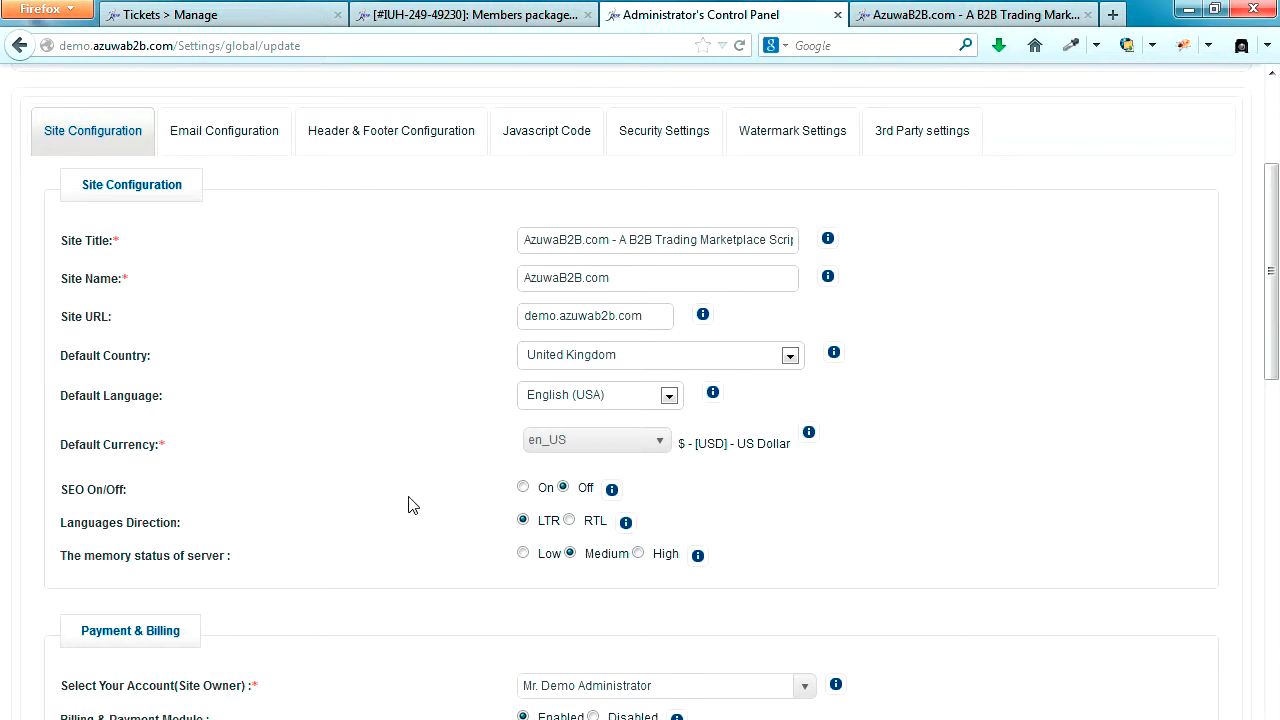
scroll(413, 505, "down", 2)
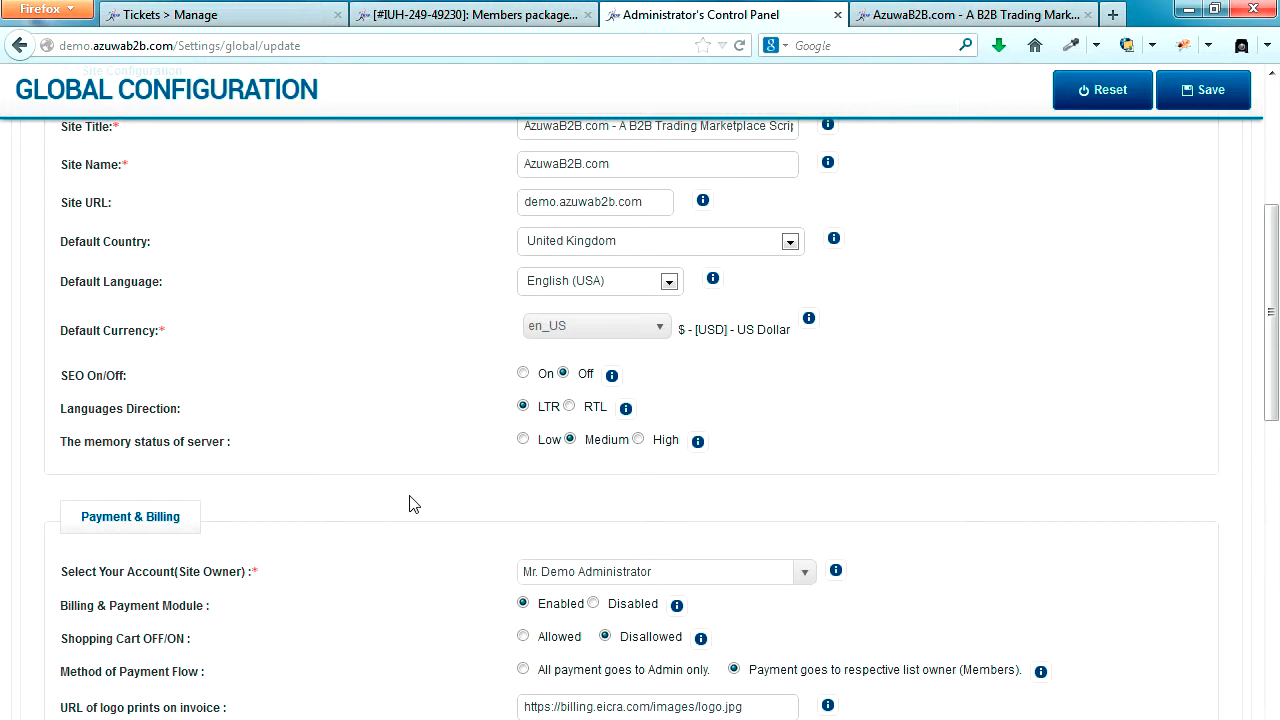
scroll(413, 505, "down", 2)
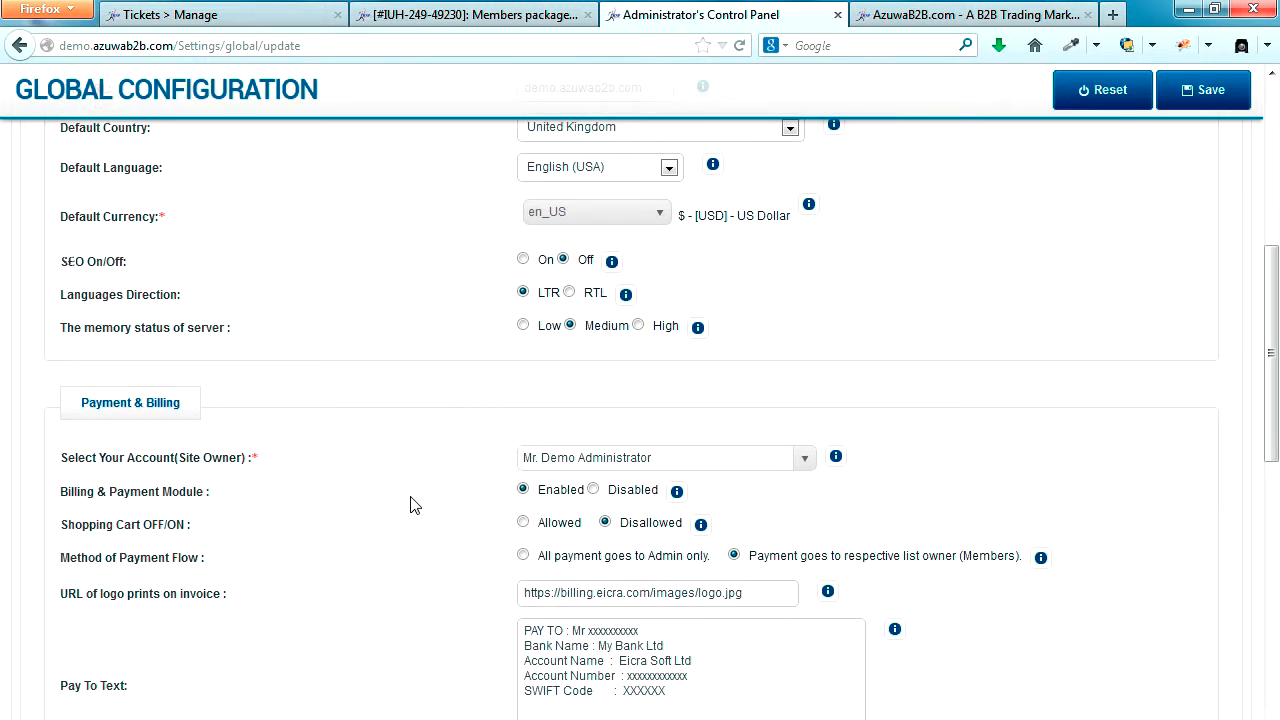
left_click_drag(64, 531, 205, 536)
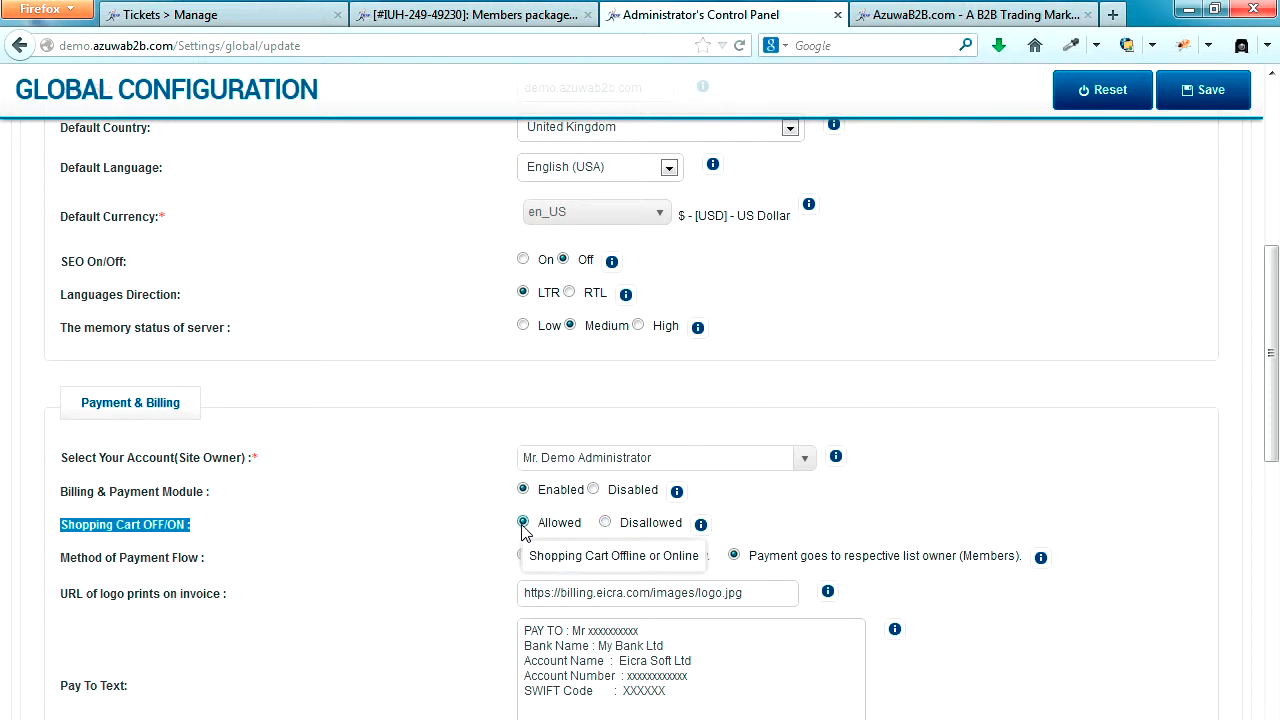
scroll(1006, 366, "up", 5)
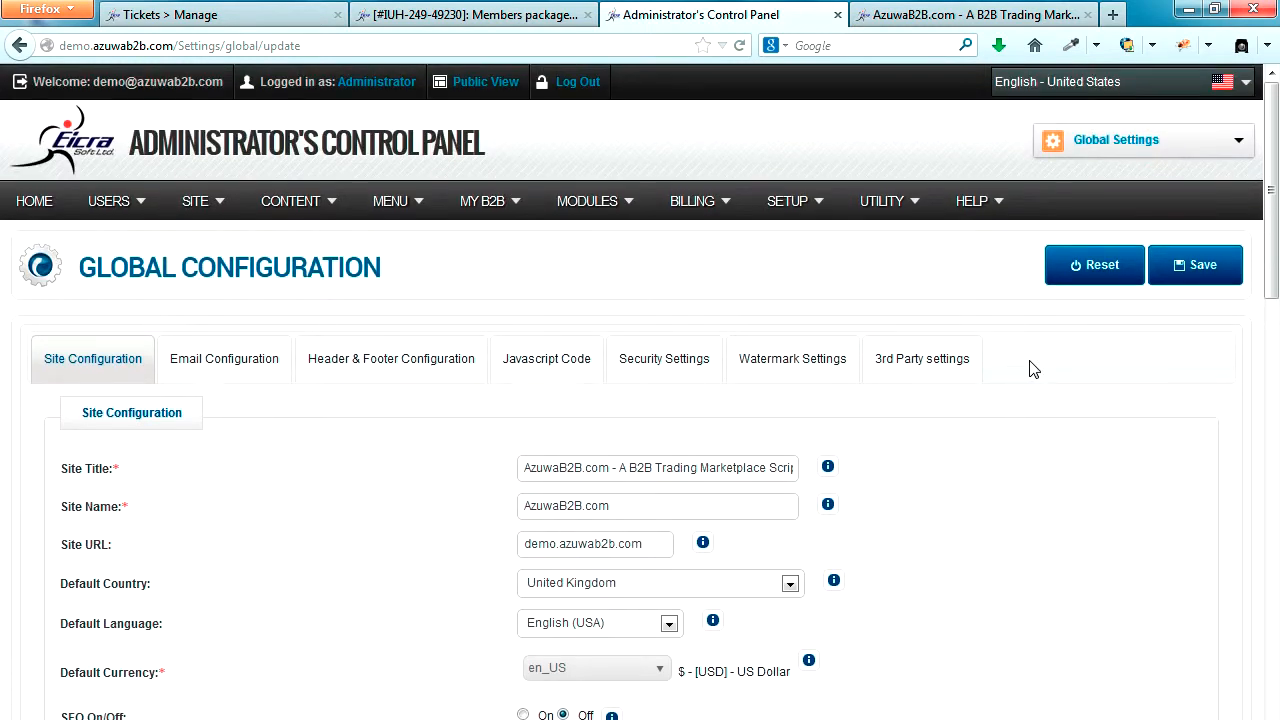
left_click(1196, 268)
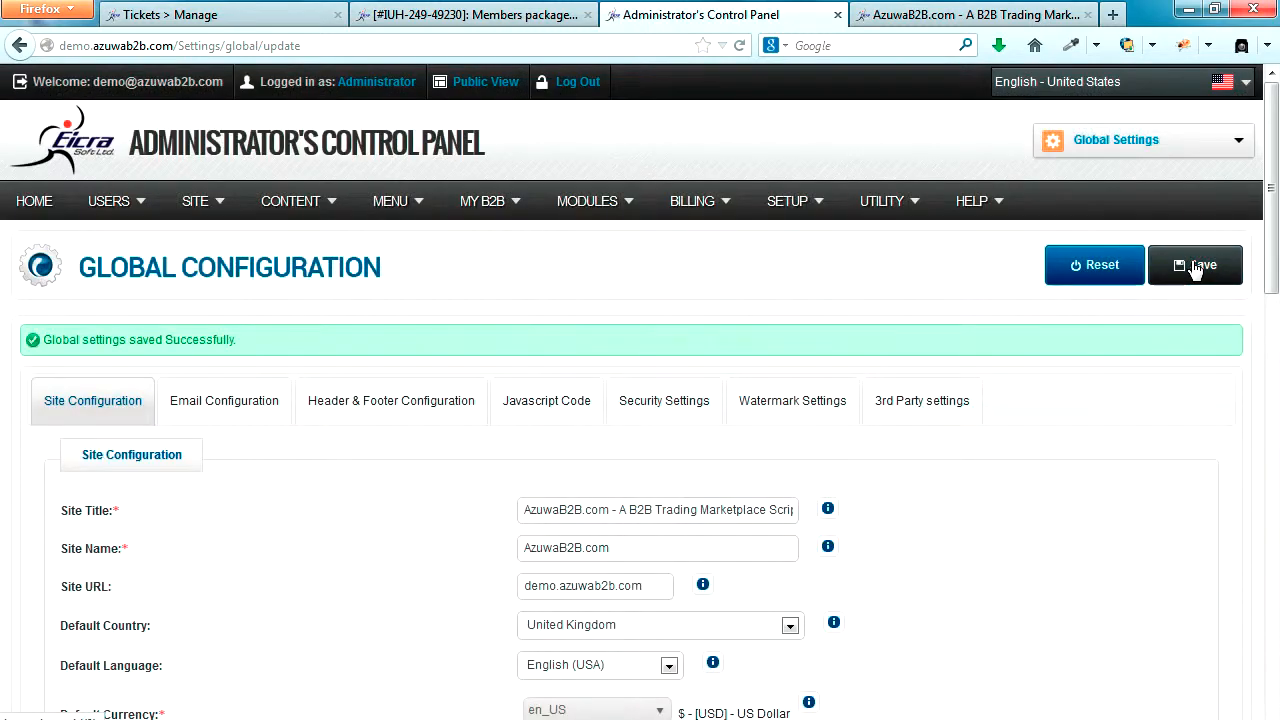
Step: Return to the storefront, reload its home page, and expand and collapse the shopping cart
left_click(912, 12)
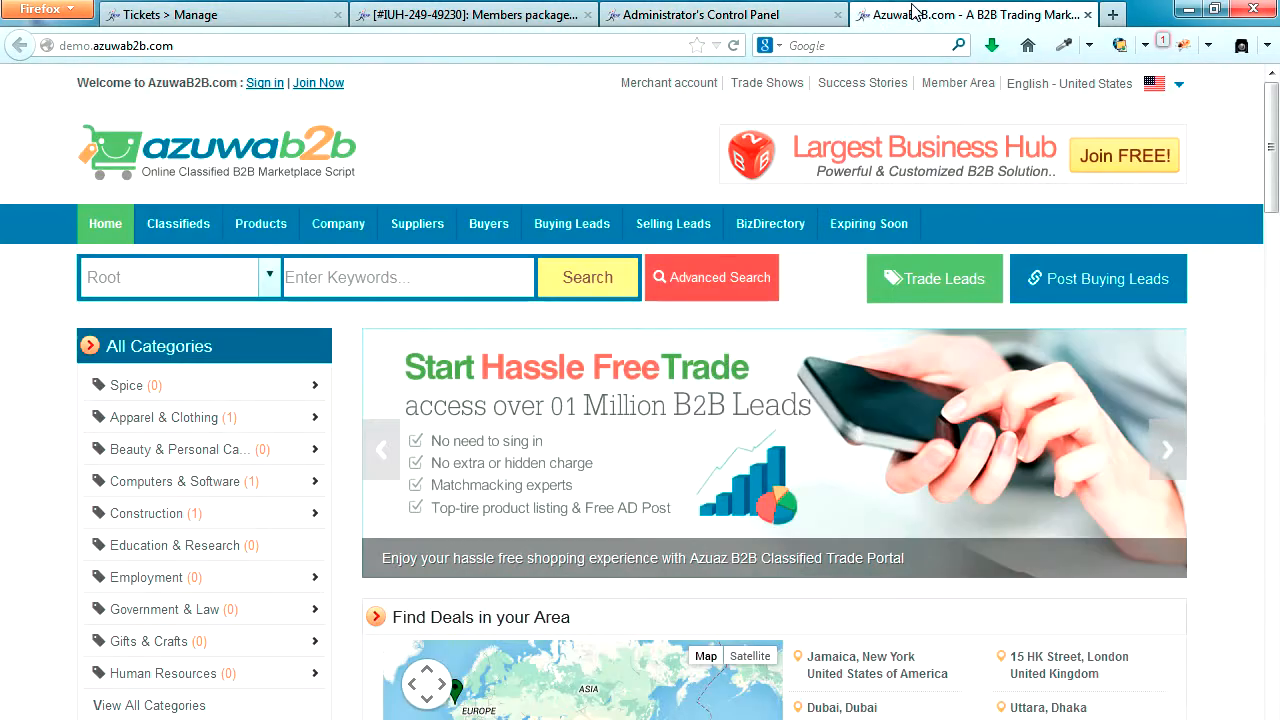
left_click(735, 46)
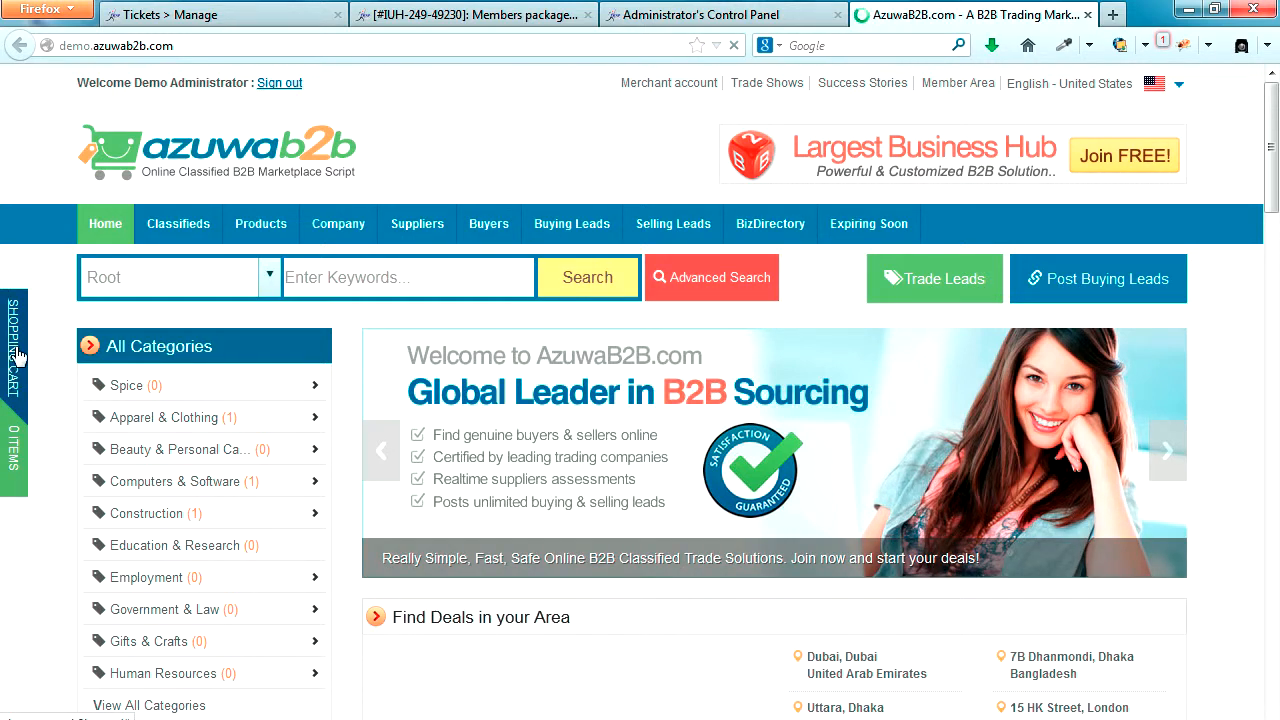
left_click(15, 418)
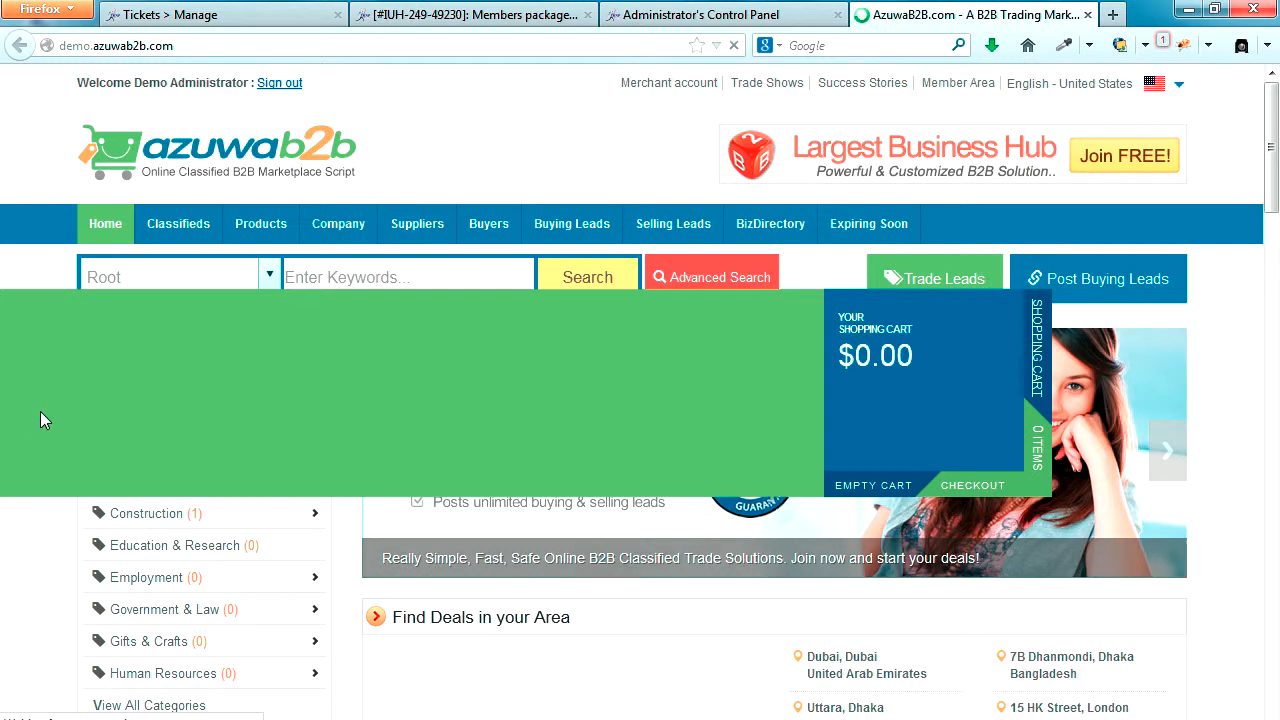
left_click(1035, 485)
Step: Add the Food and Soft Drinks offer from Latest Selling Offers to the cart and proceed to checkout
scroll(1218, 472, "down", 4)
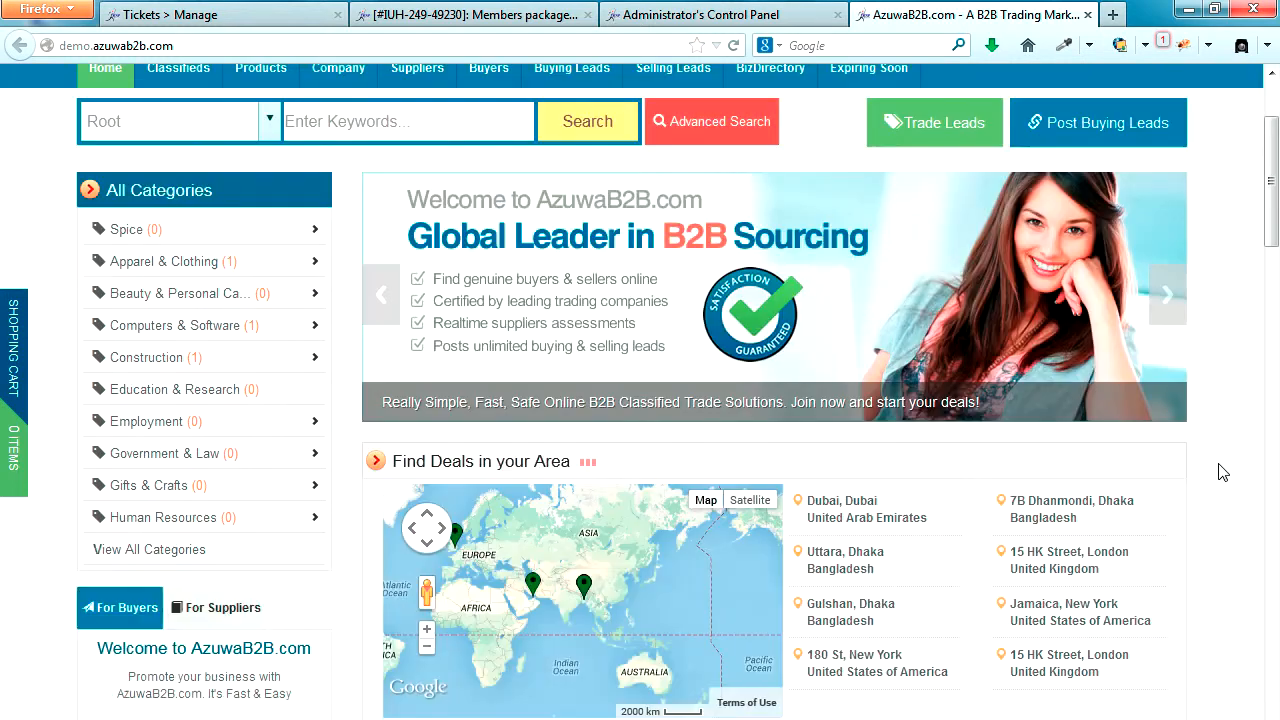
scroll(1218, 472, "down", 8)
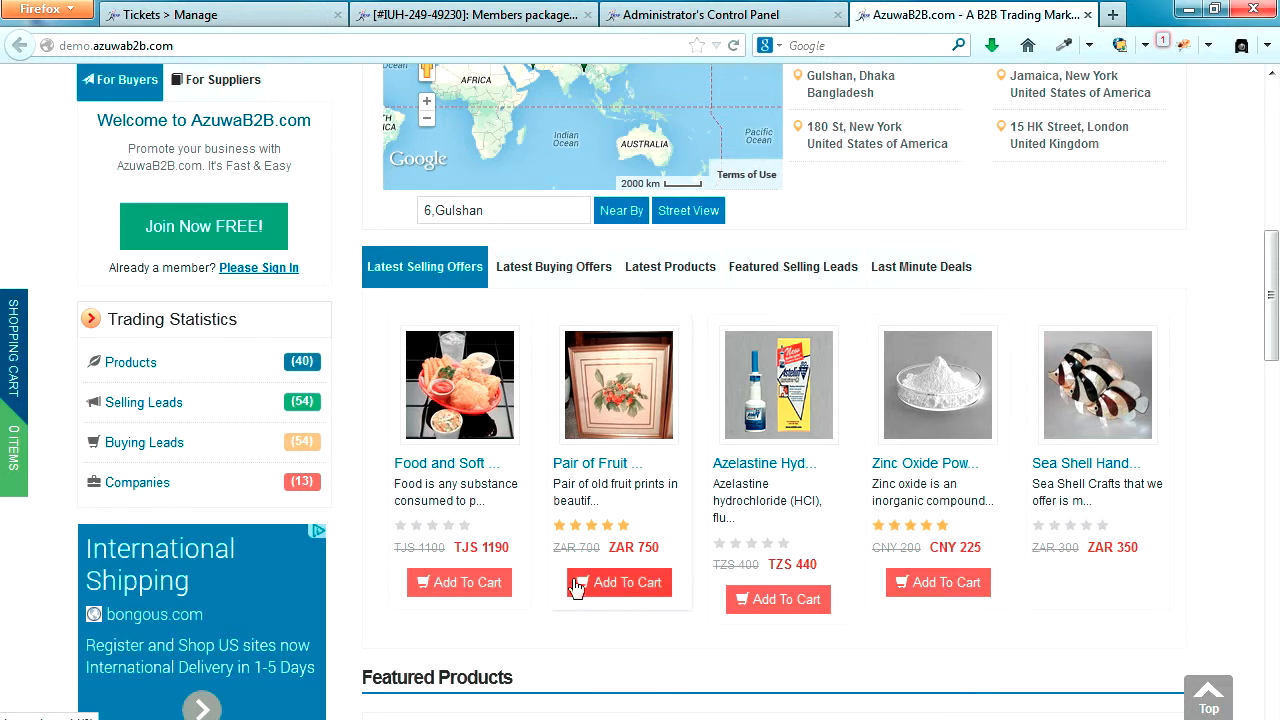
left_click(461, 584)
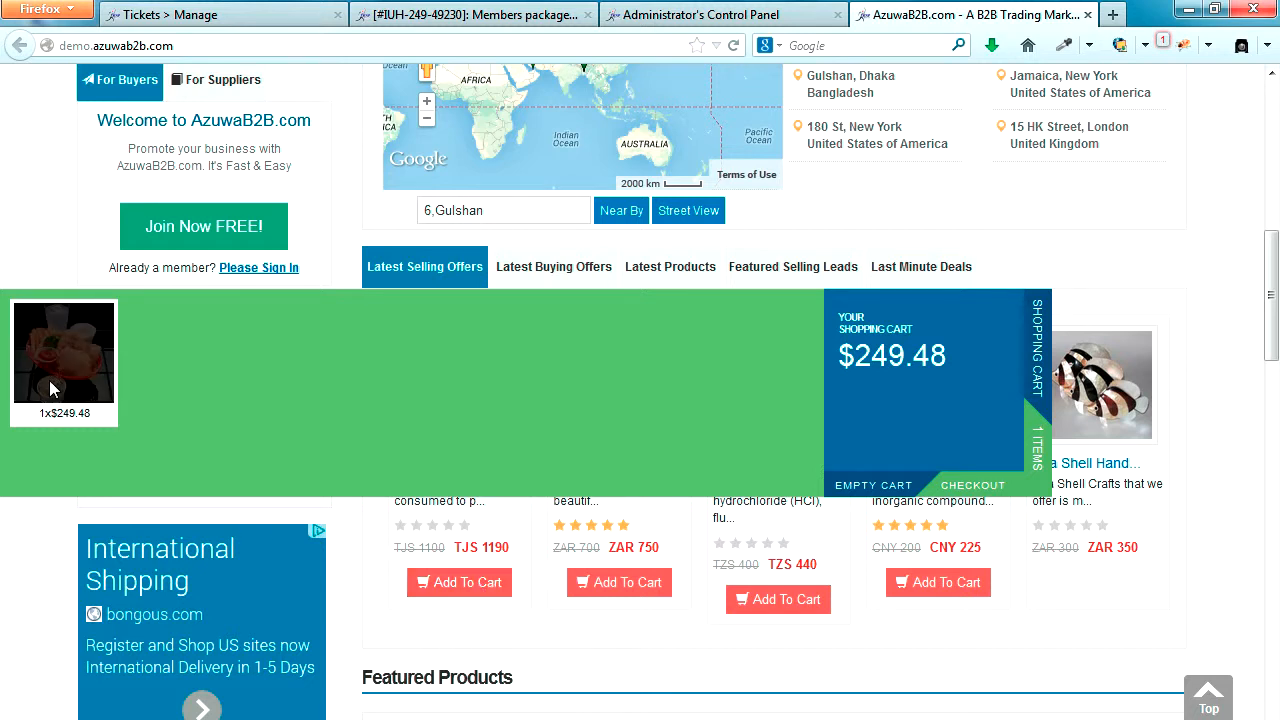
left_click(971, 486)
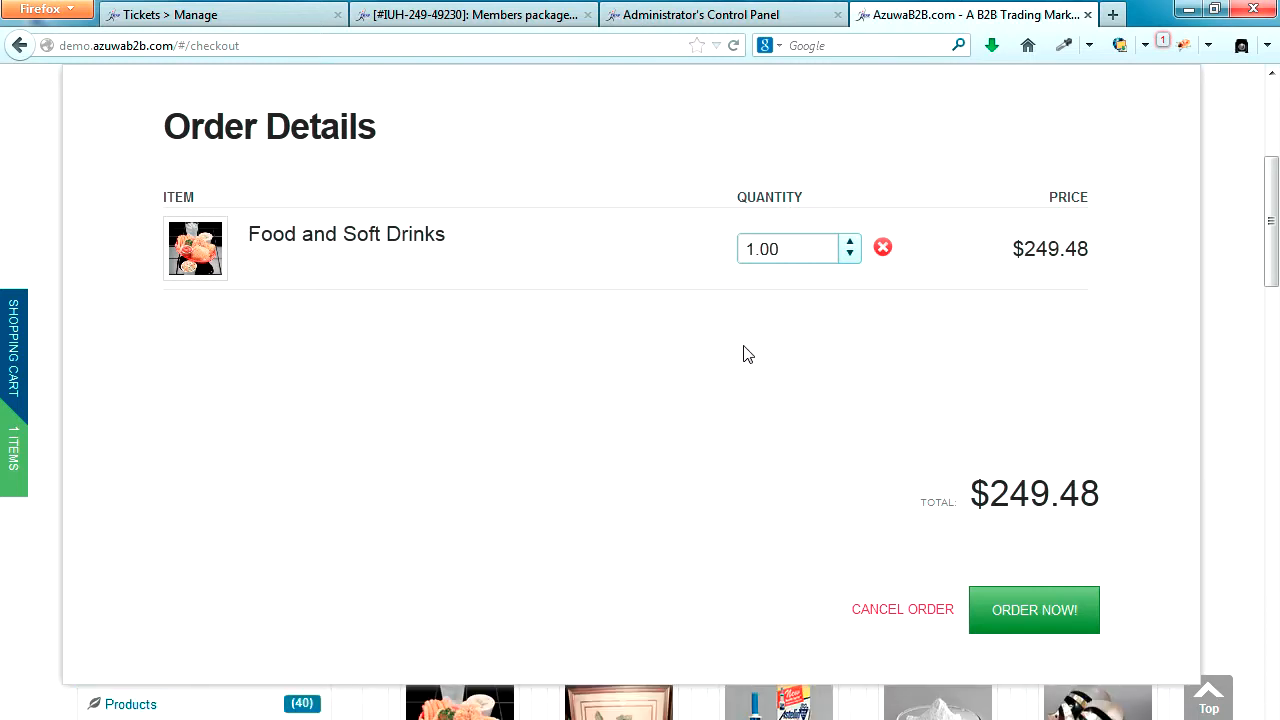
Step: Set the Food and Soft Drinks quantity to 2 in the order details and place the order
left_click_drag(250, 234, 470, 243)
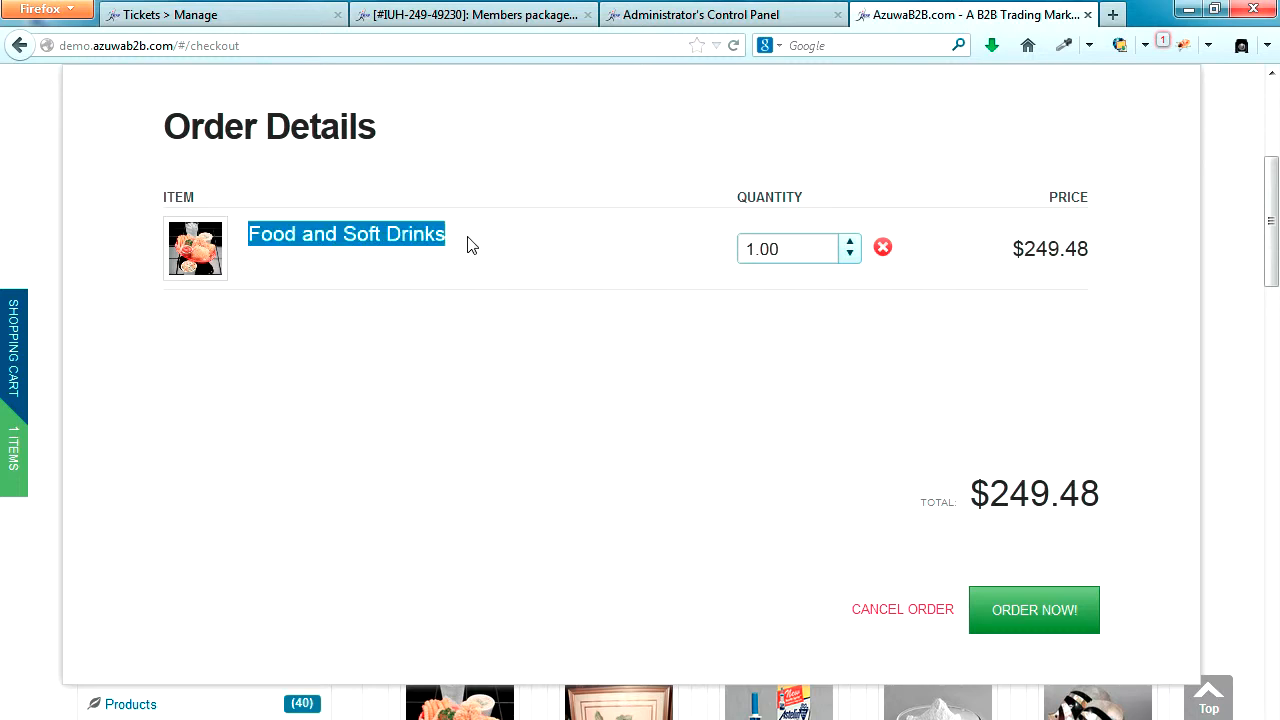
left_click(849, 255)
left_click(852, 244)
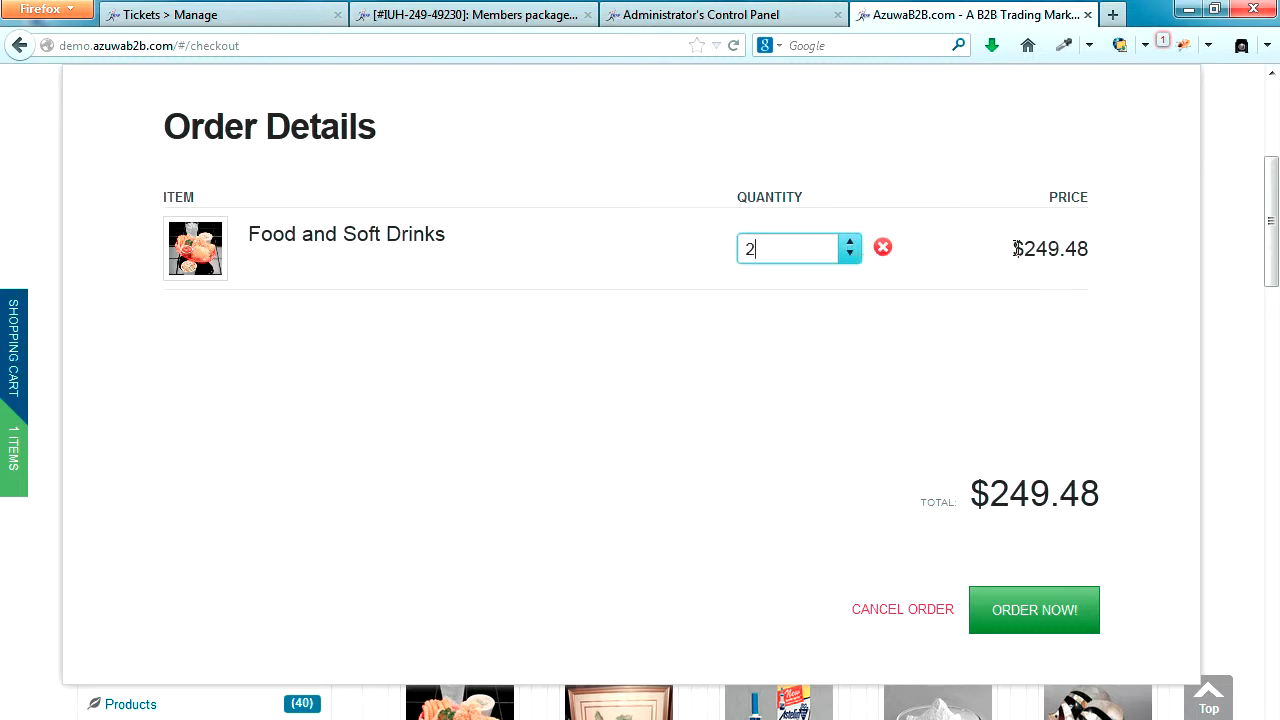
left_click_drag(1014, 248, 1091, 248)
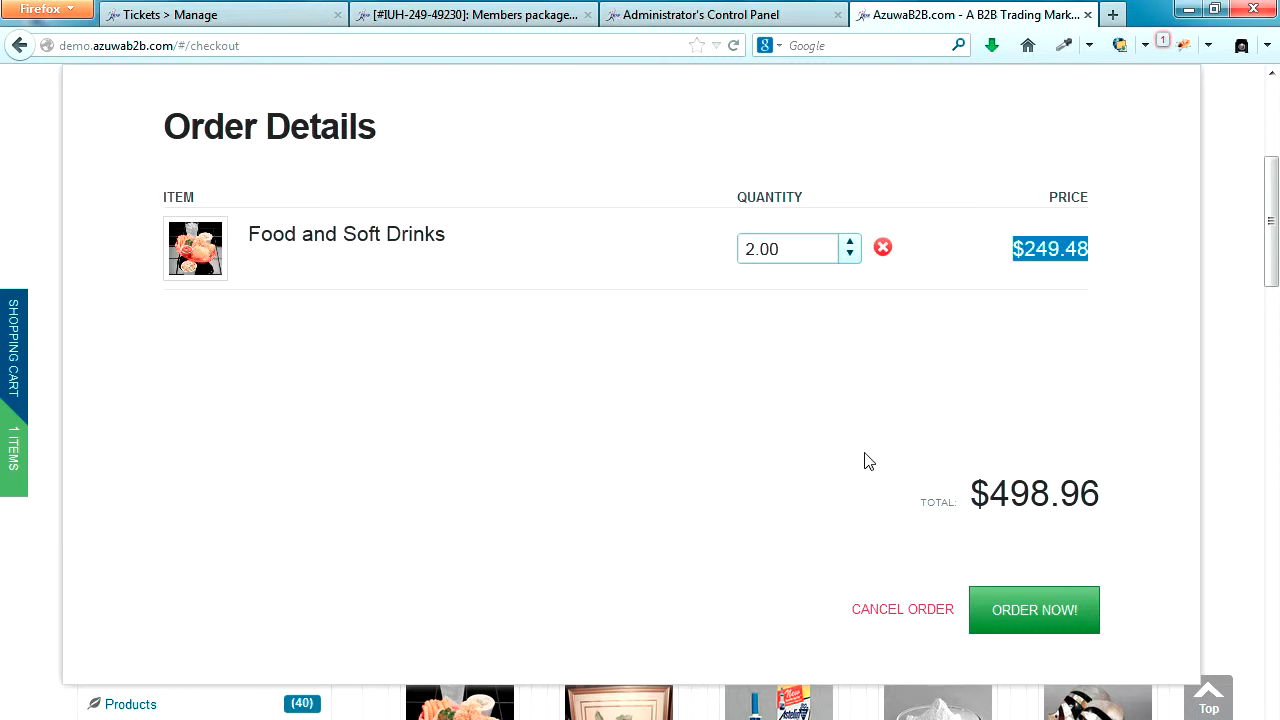
left_click(1040, 613)
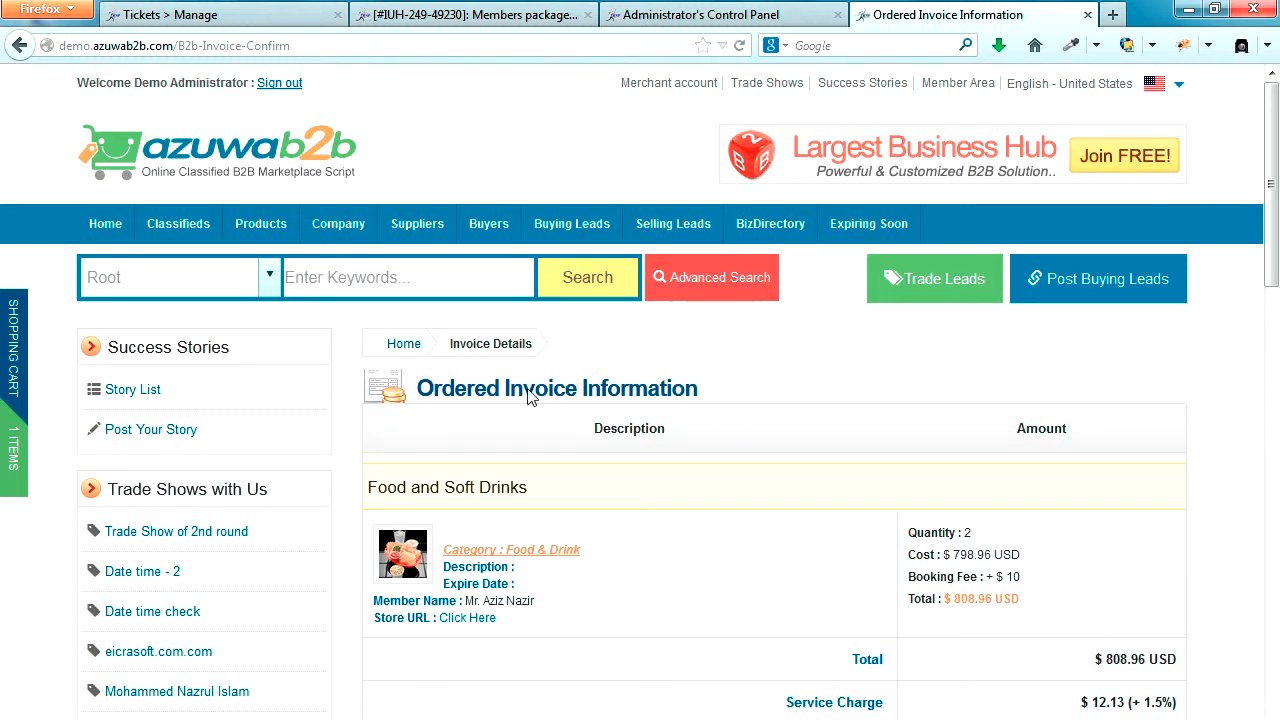
Step: Review the ordered invoice's item, charges, deposit, grand total and customer details
left_click_drag(533, 390, 668, 432)
scroll(528, 392, "down", 1)
left_click(497, 275)
left_click_drag(431, 273, 602, 274)
scroll(645, 302, "down", 3)
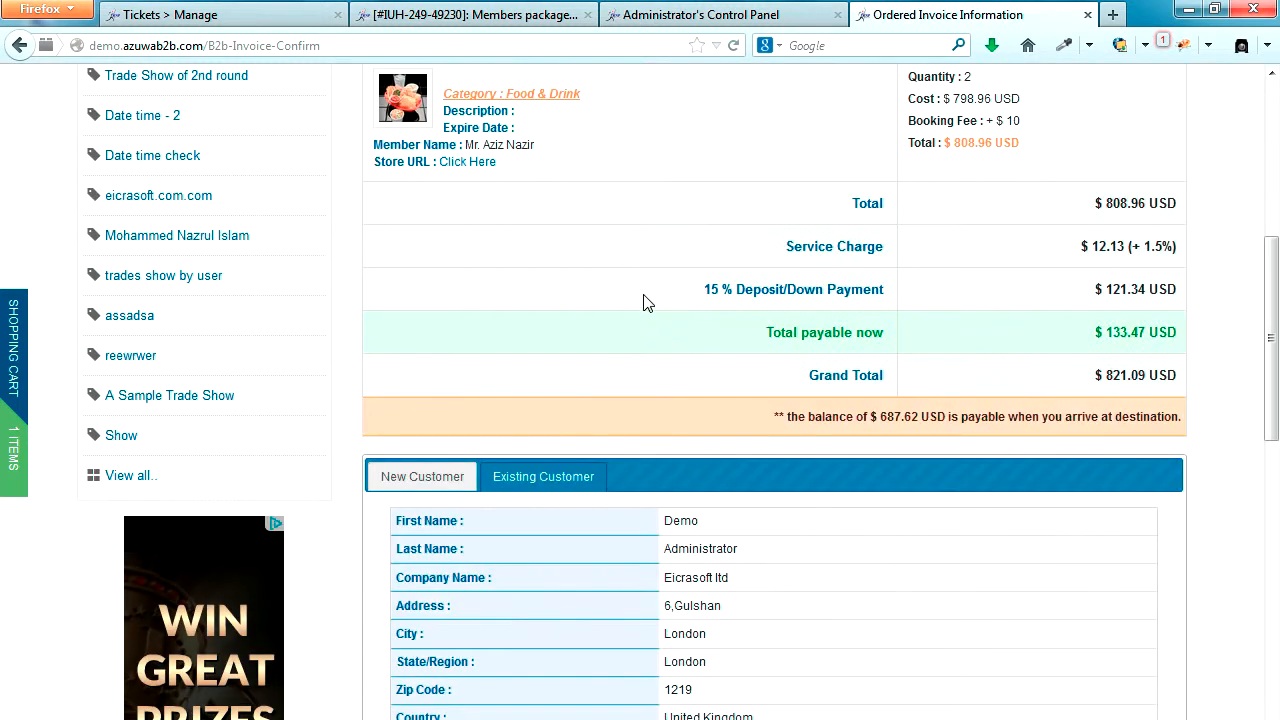
scroll(766, 346, "down", 2)
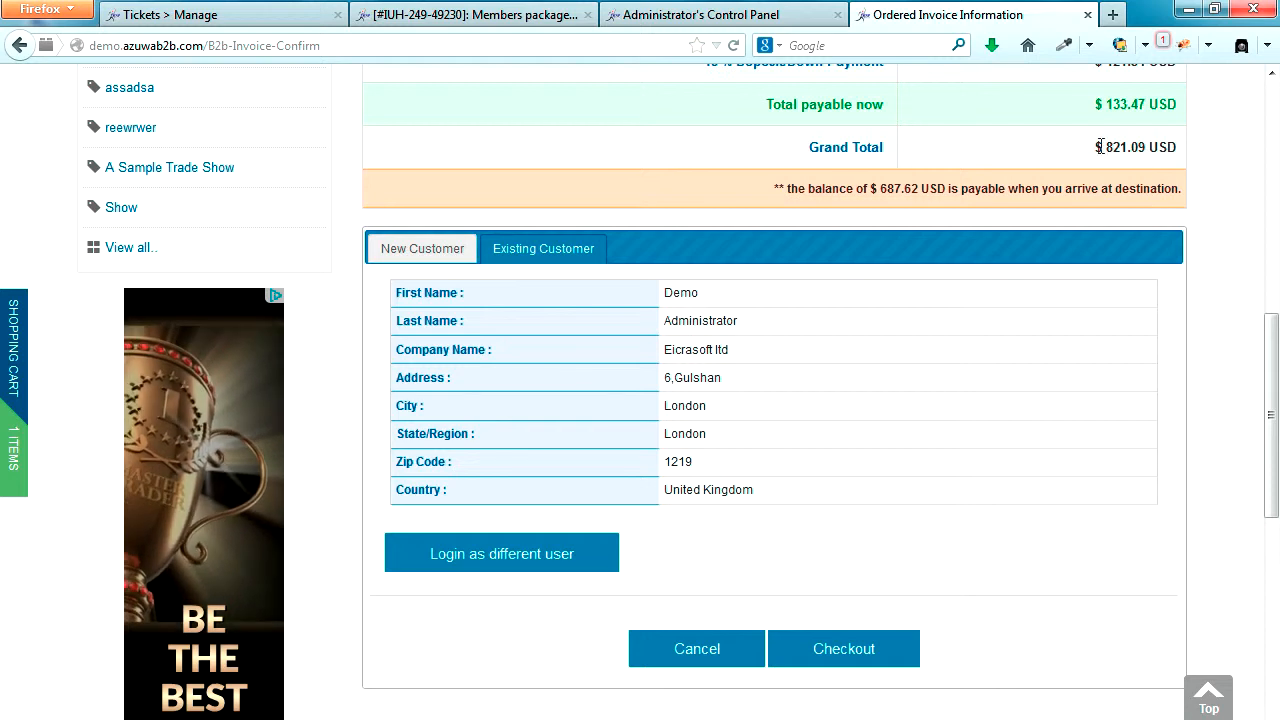
left_click_drag(1096, 147, 1178, 149)
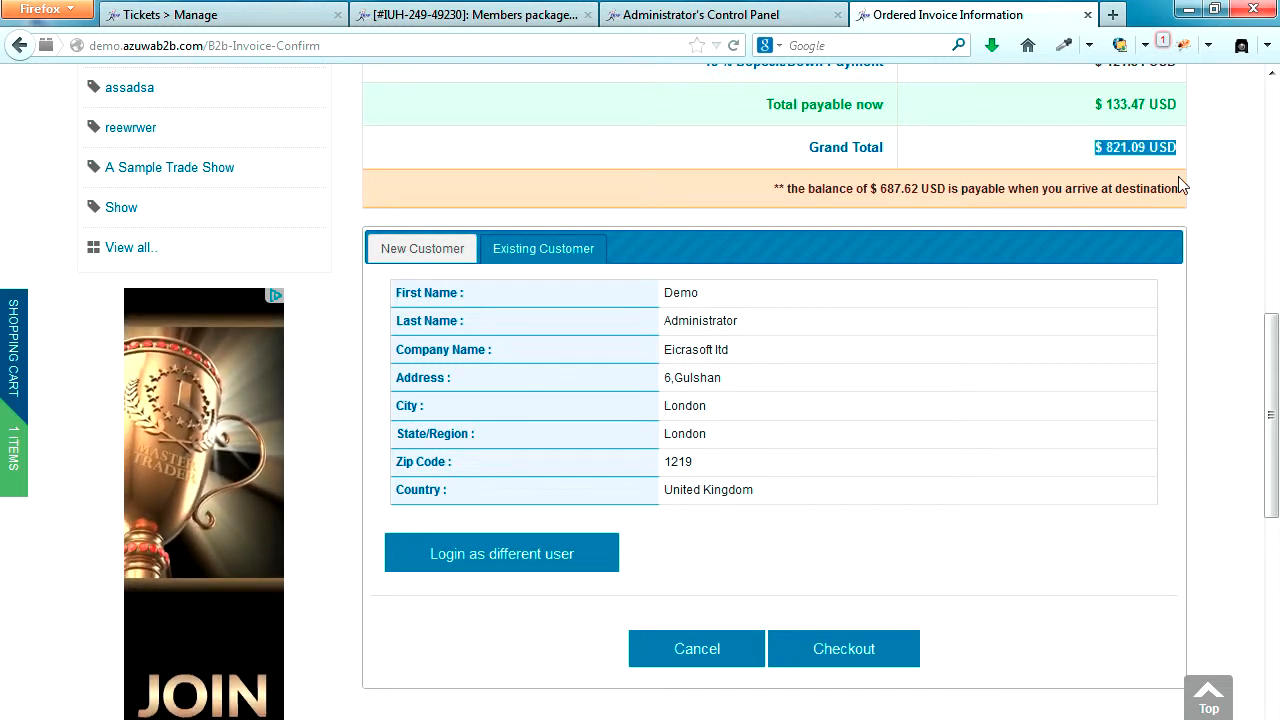
Step: Check out the ordered invoice and check the e-mail sending status on the created invoice
scroll(1214, 277, "down", 3)
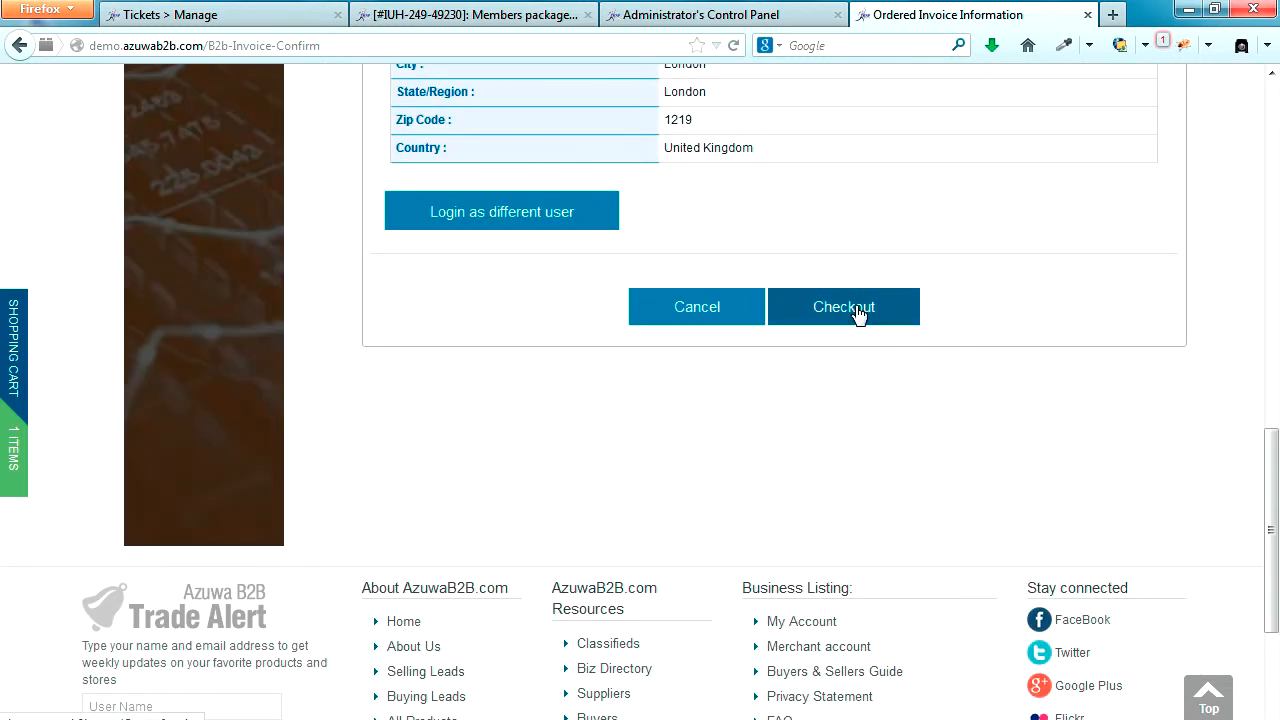
left_click(857, 313)
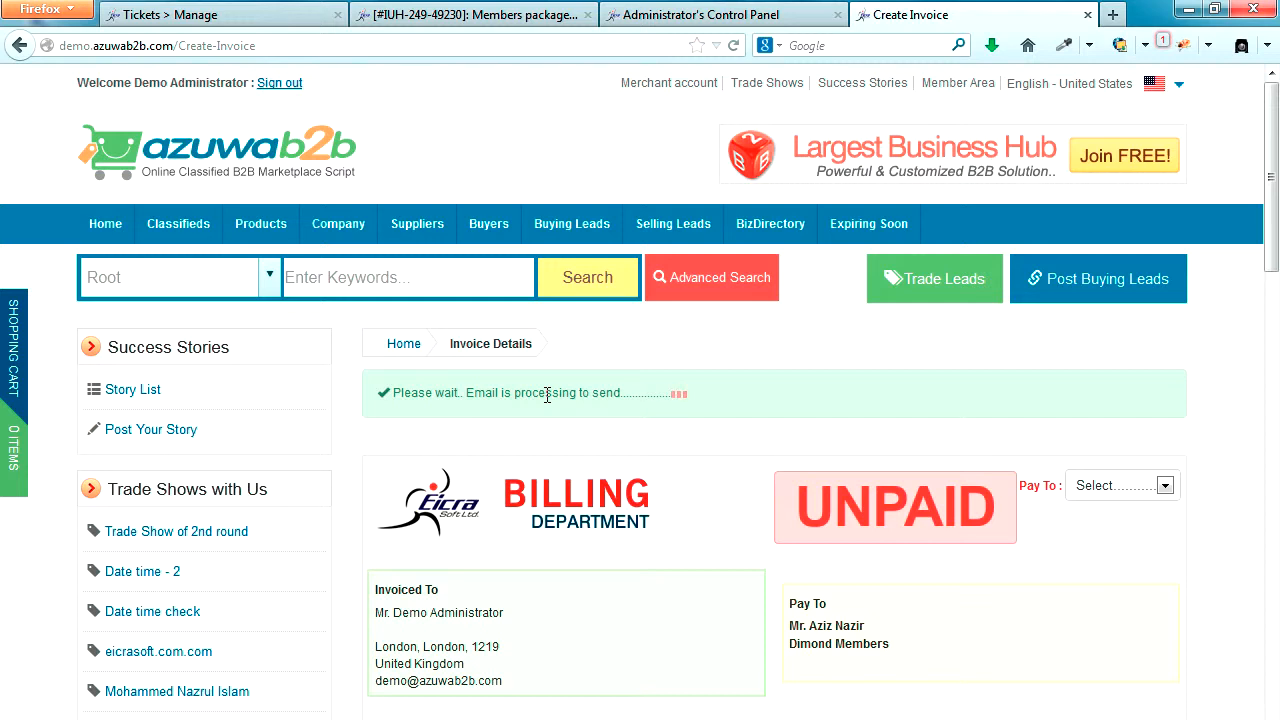
left_click_drag(394, 395, 620, 397)
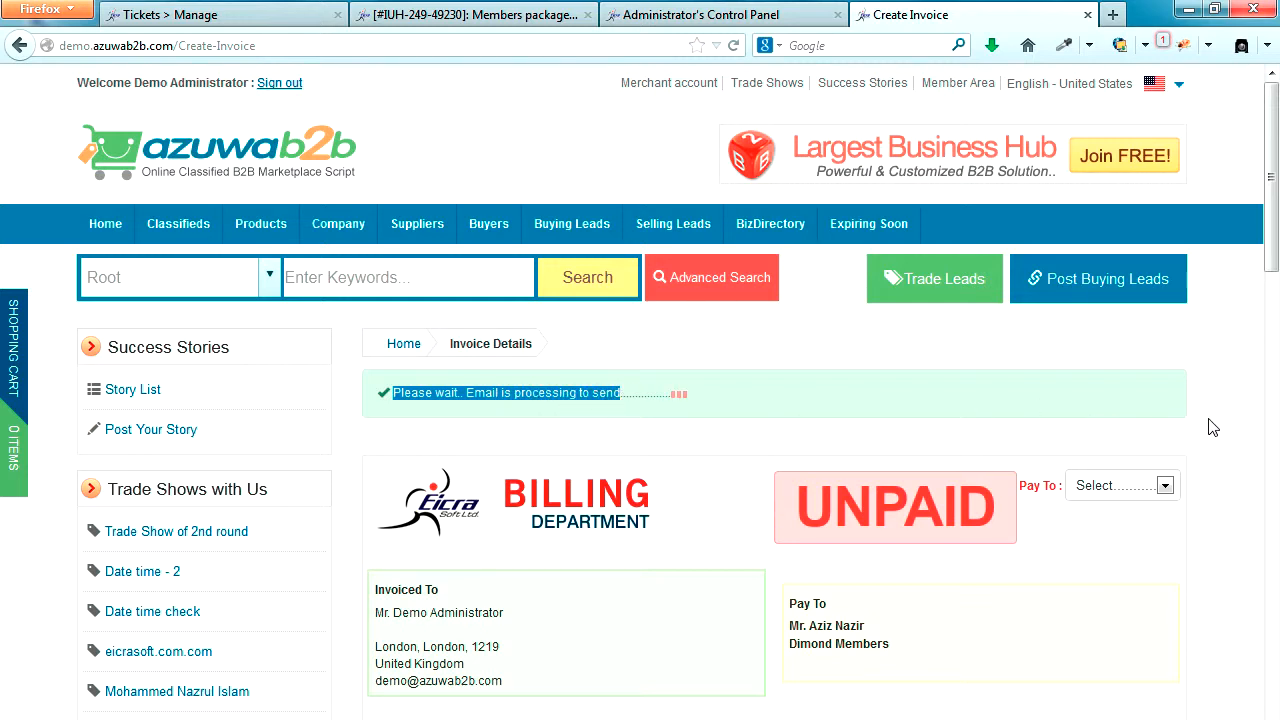
scroll(1208, 427, "down", 2)
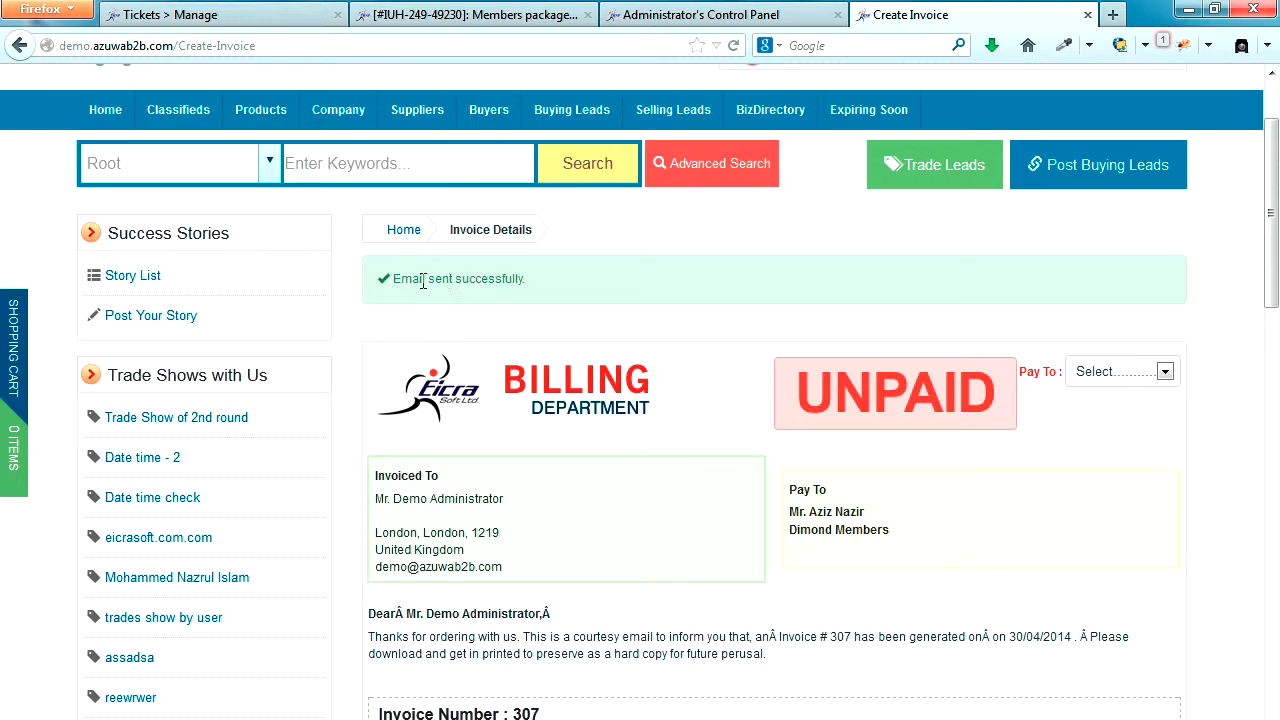
left_click_drag(422, 282, 497, 282)
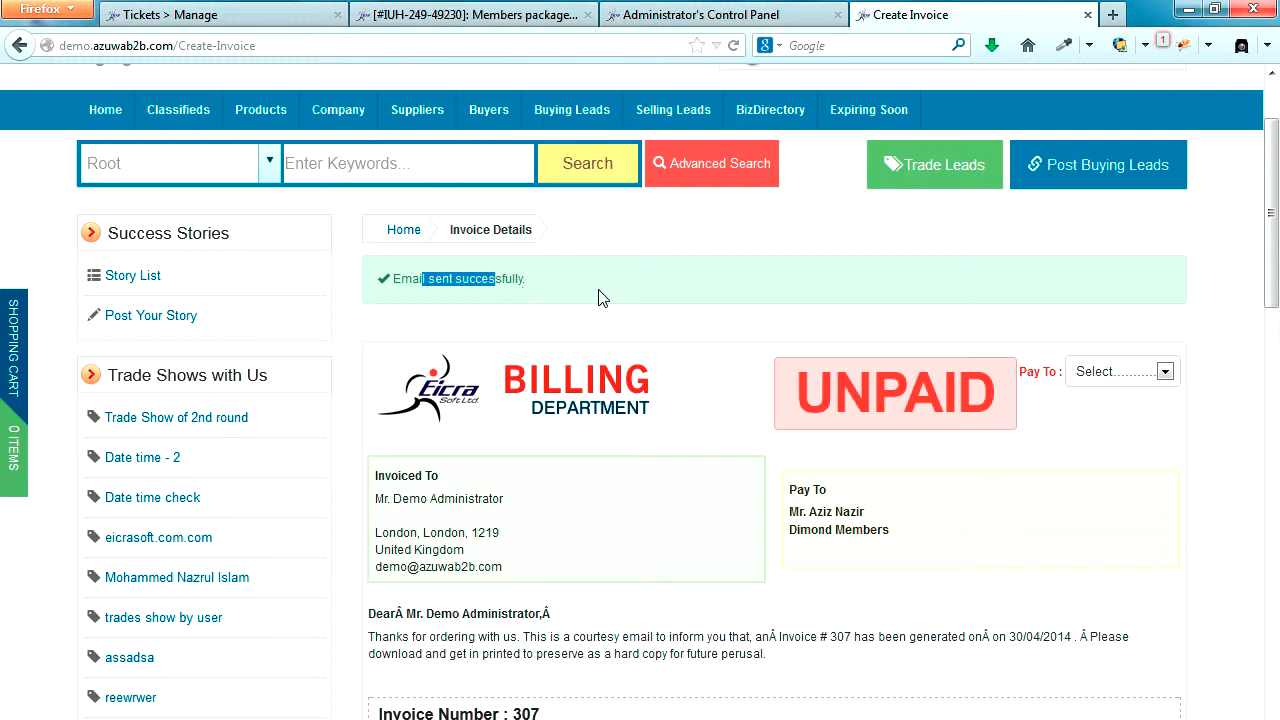
left_click(1233, 322)
scroll(1233, 322, "down", 2)
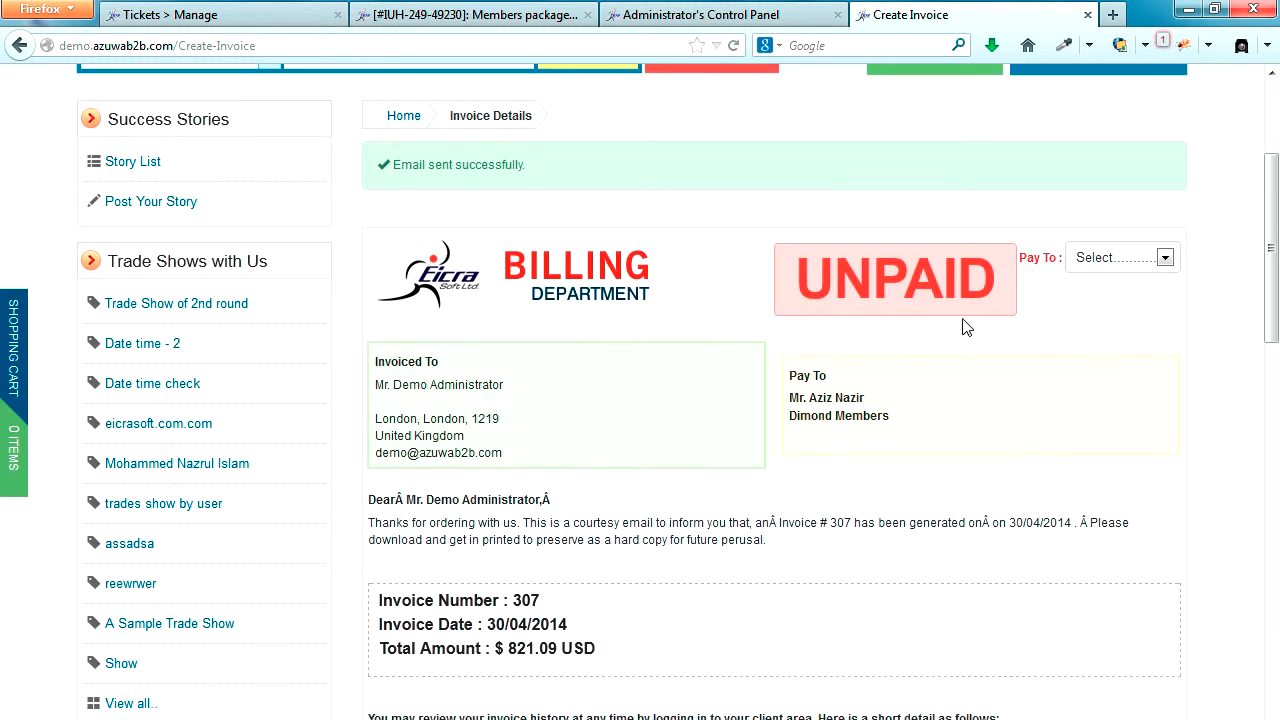
Step: Choose My Bank as the payment method for the unpaid invoice and review its bank details
left_click_drag(814, 274, 987, 274)
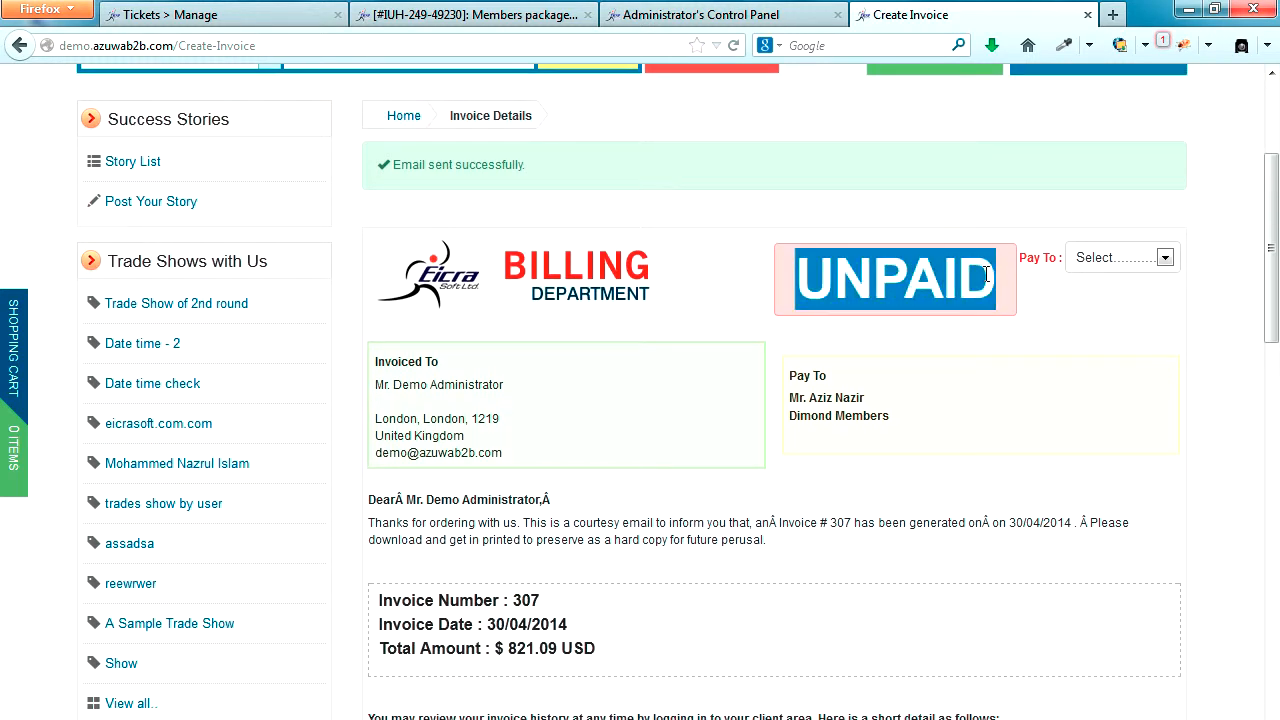
left_click(1165, 258)
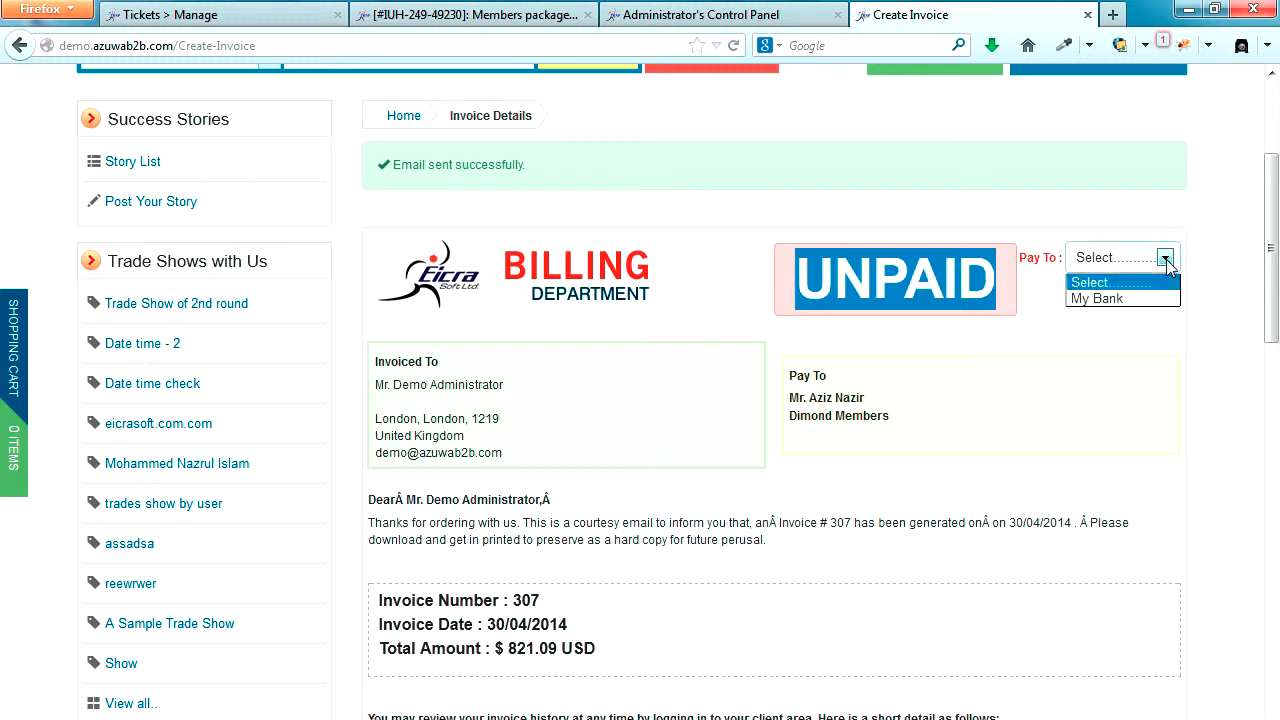
left_click(1112, 299)
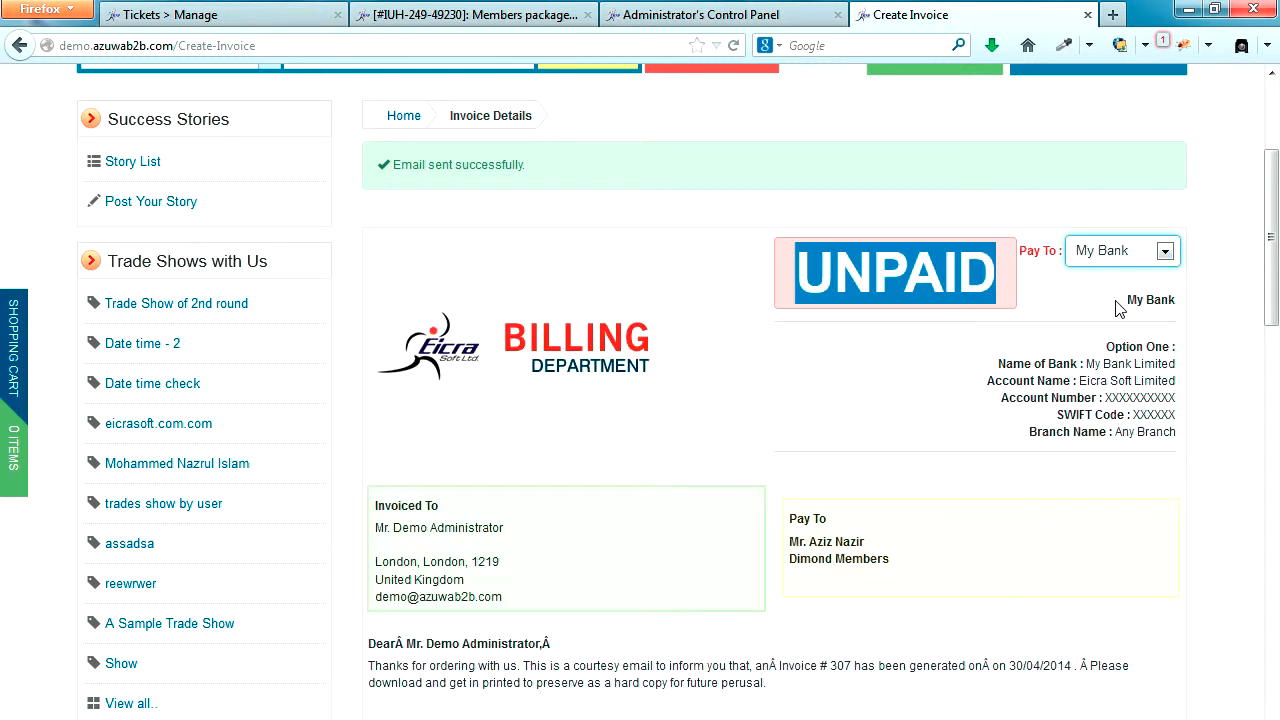
left_click_drag(1104, 346, 1173, 431)
left_click(1216, 428)
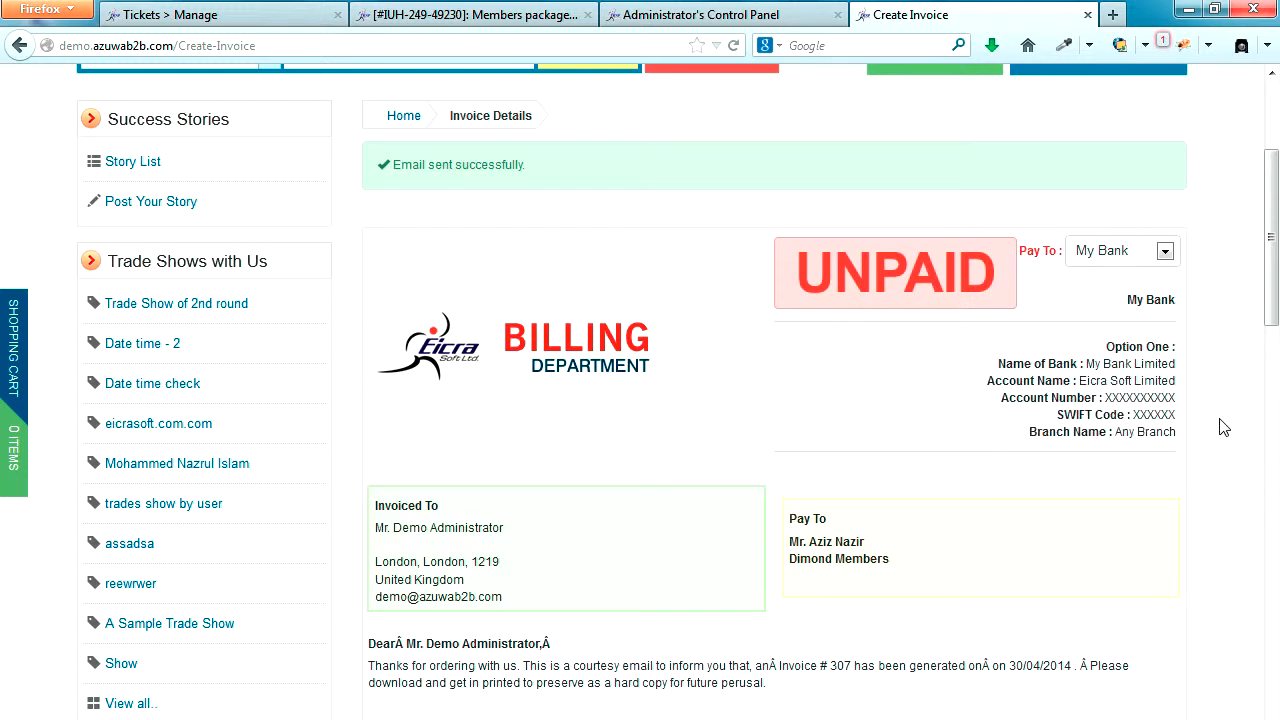
Step: Review the created invoice's billing parties, invoice summary, ordered item and print option
scroll(1224, 428, "down", 2)
scroll(1221, 428, "down", 2)
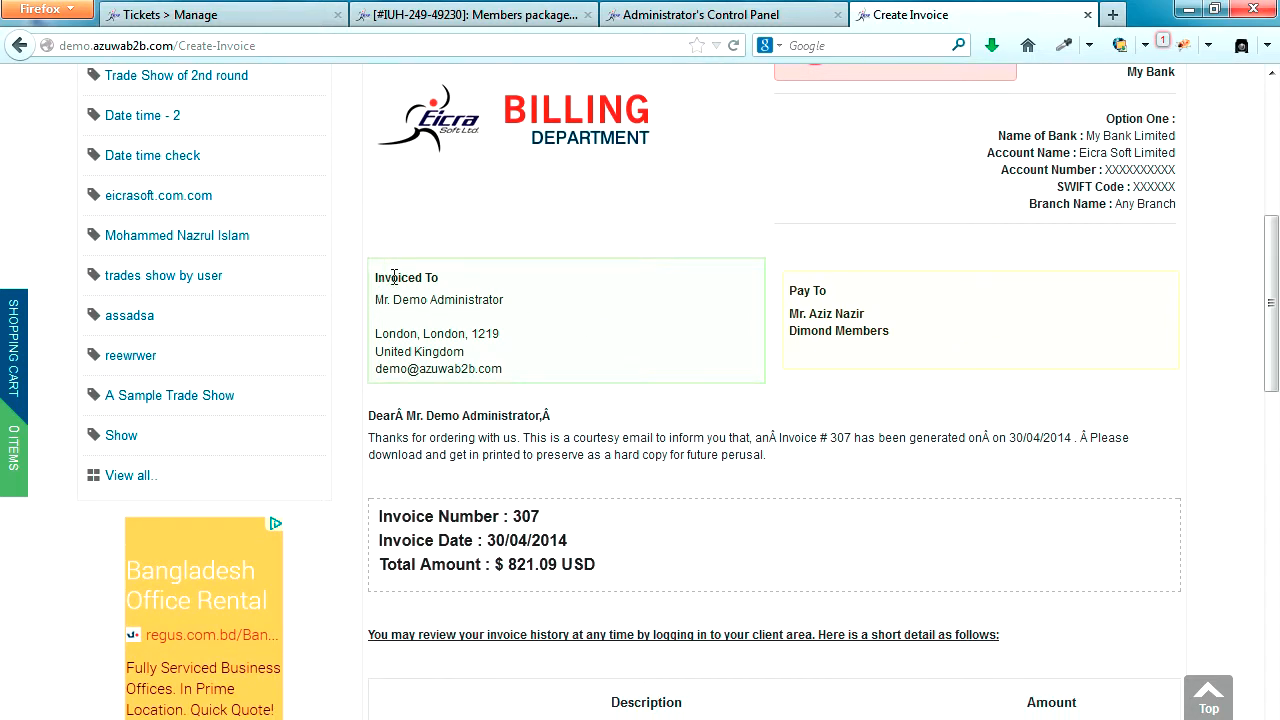
triple_click(394, 277)
left_click_drag(789, 290, 865, 300)
scroll(858, 328, "down", 10)
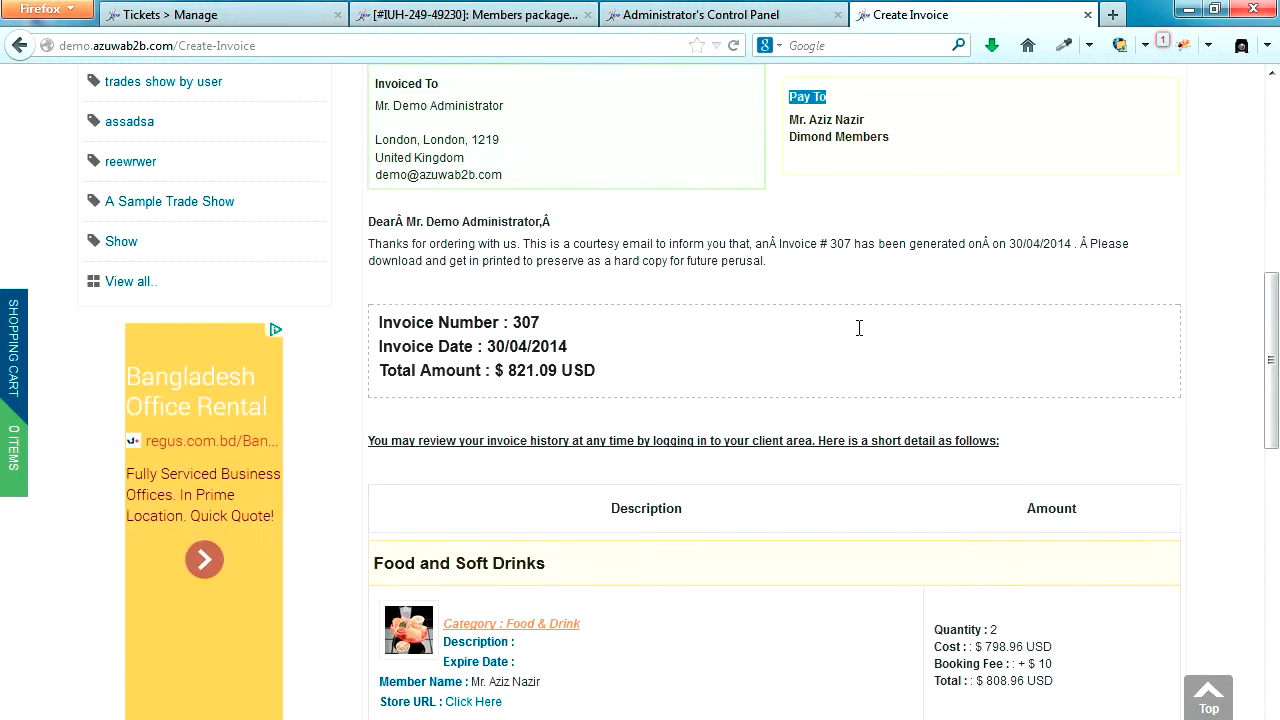
scroll(858, 336, "down", 3)
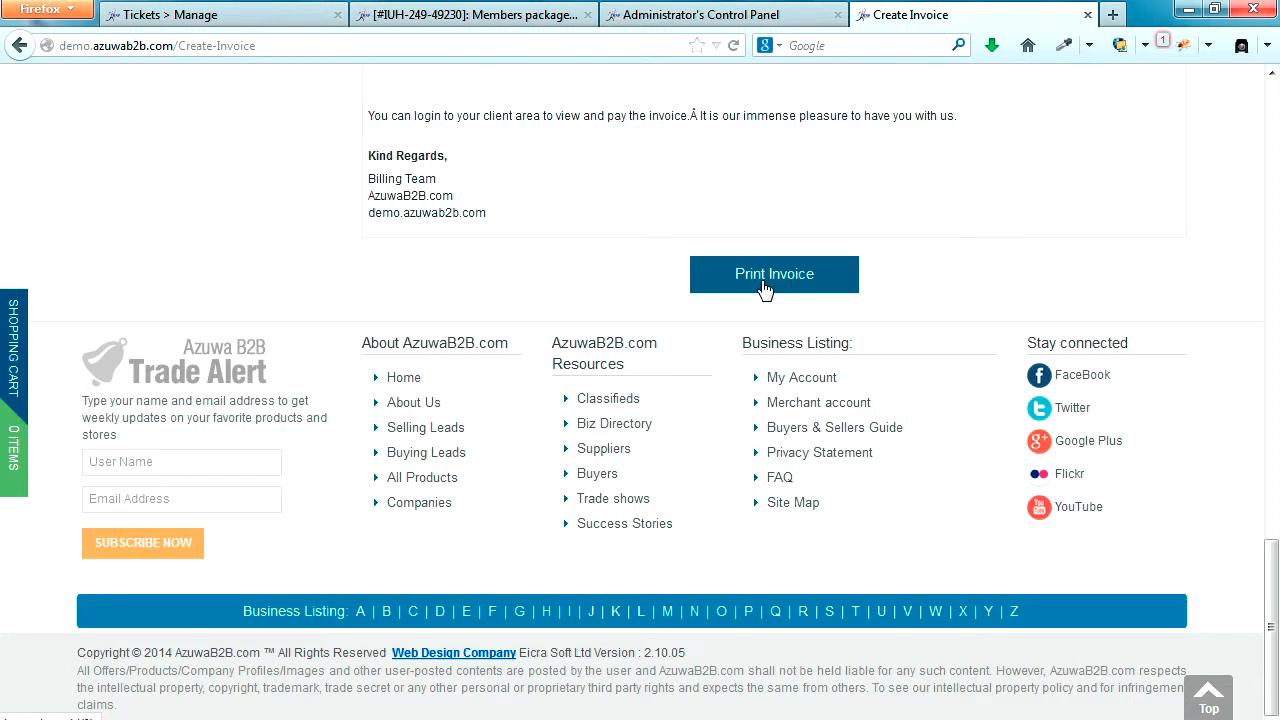
scroll(863, 287, "up", 15)
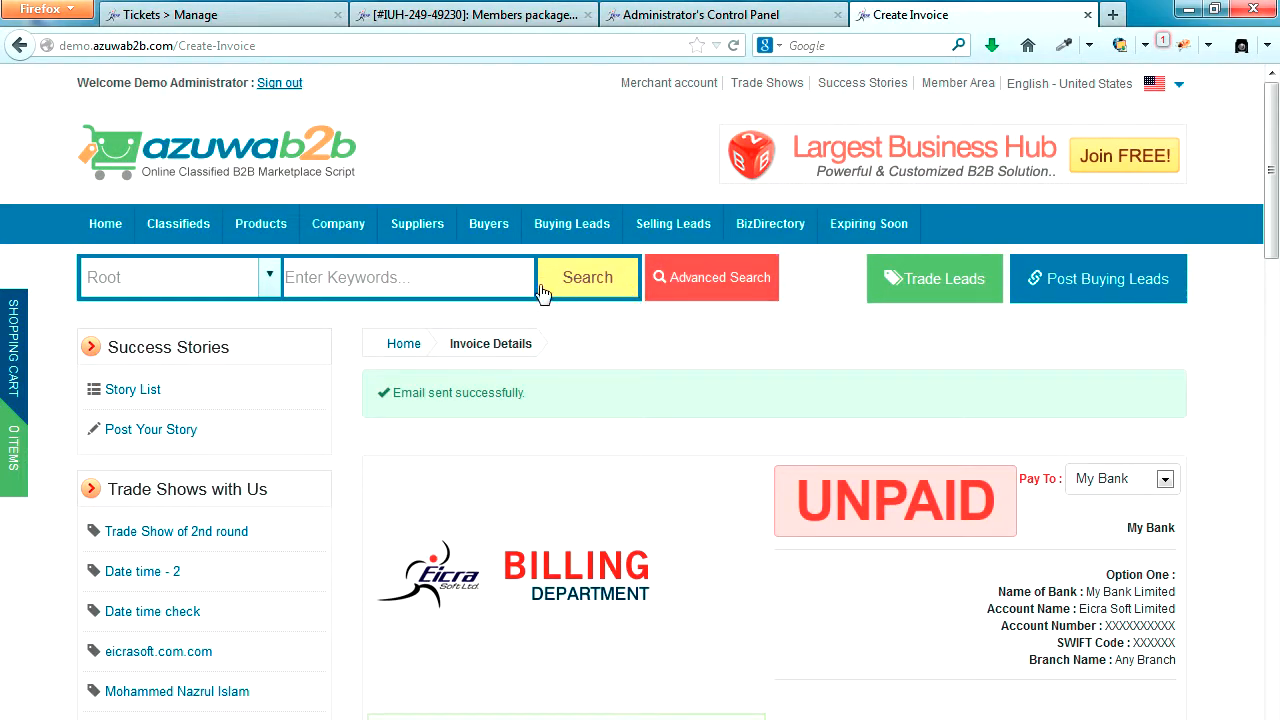
Step: Return to the storefront home page and copy the Sea Shell offer's displayed name from Latest Selling Offers
left_click(184, 150)
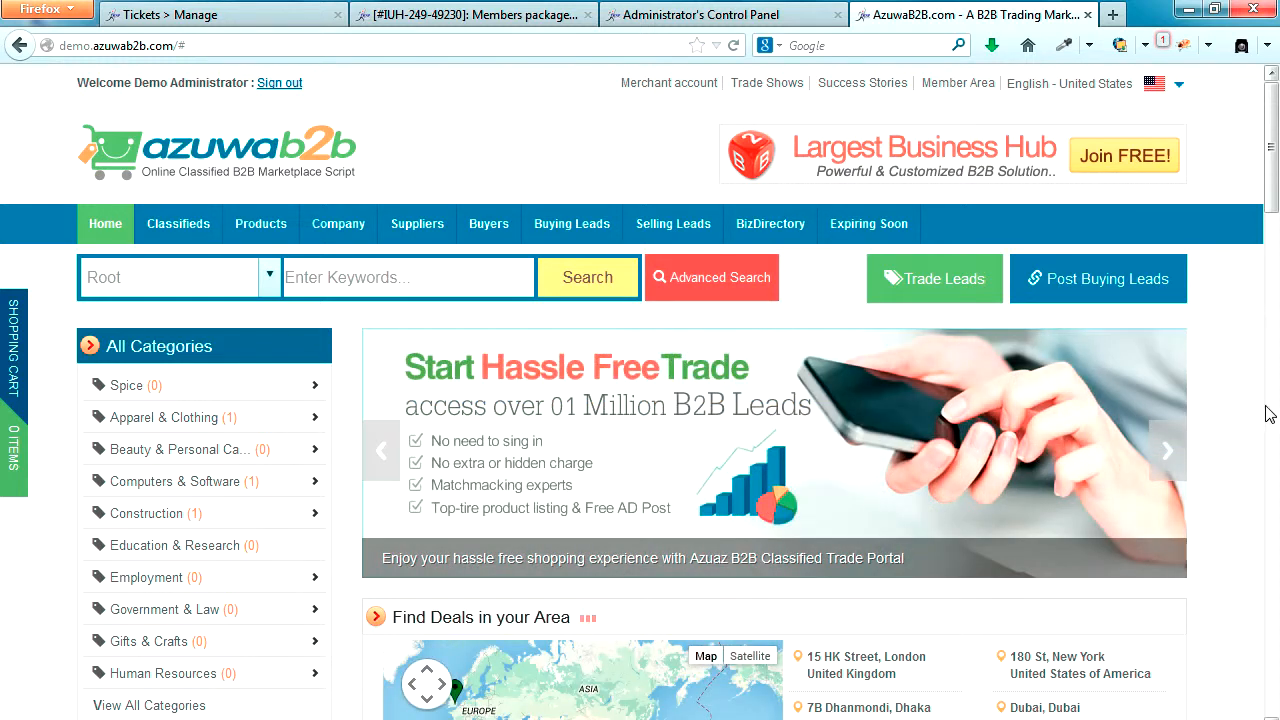
scroll(1237, 411, "down", 6)
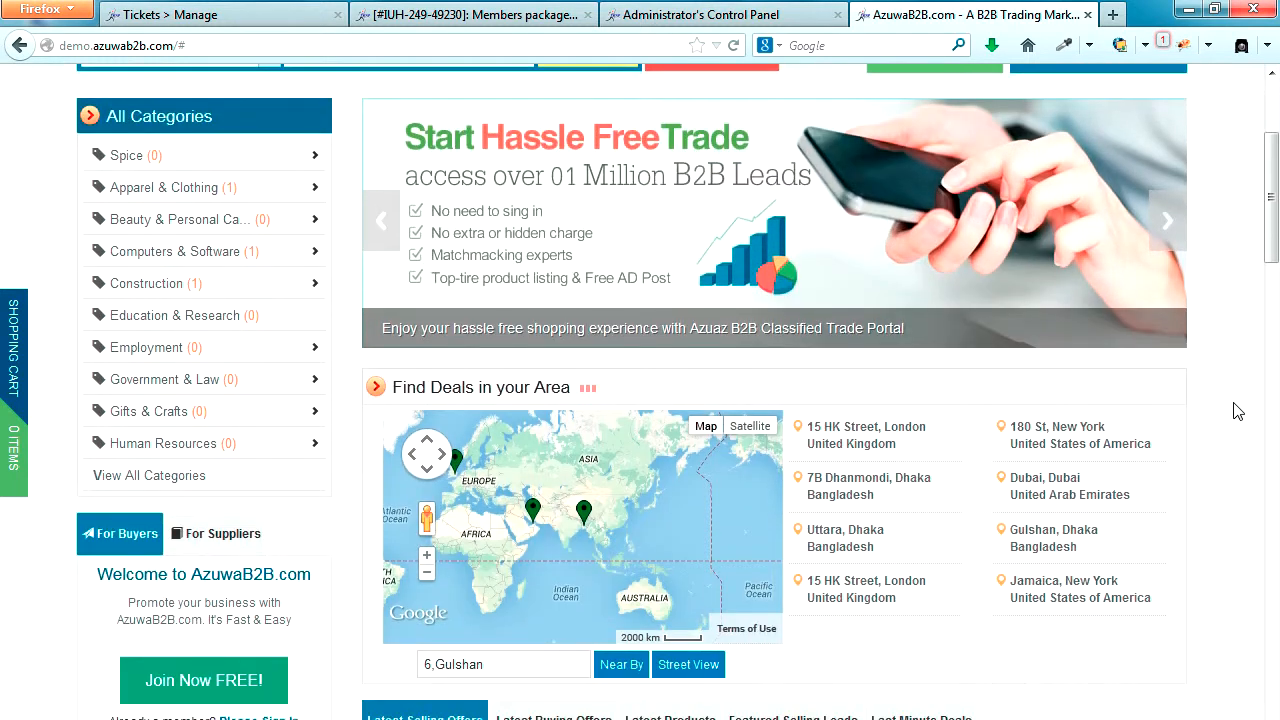
scroll(1237, 411, "down", 5)
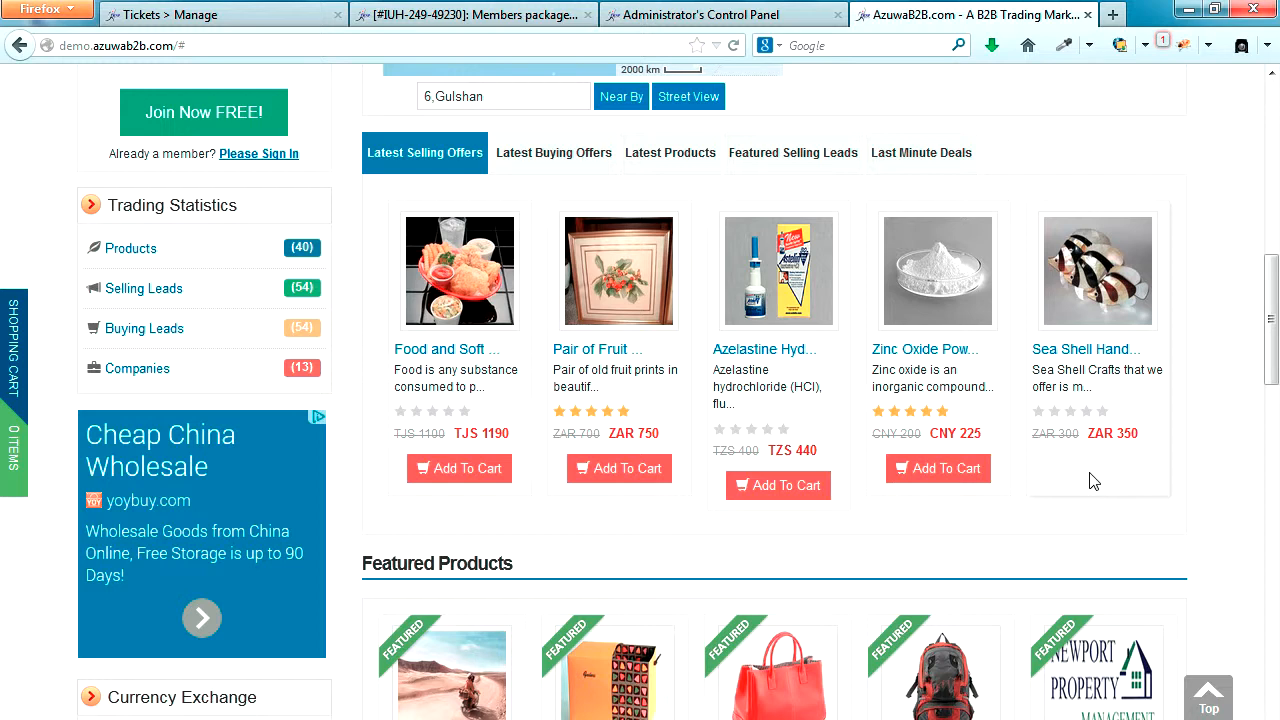
mouse_move(1138, 356)
left_click_drag(1138, 356, 1030, 358)
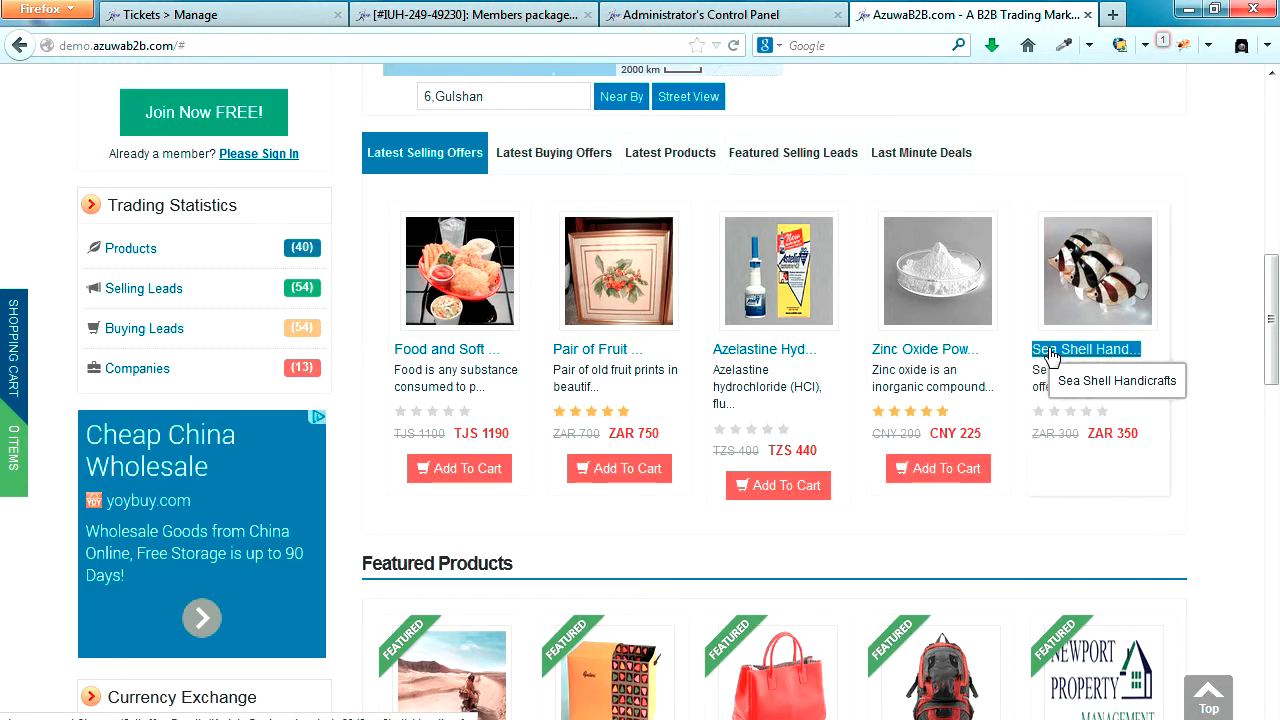
right_click(1022, 356)
left_click(1066, 502)
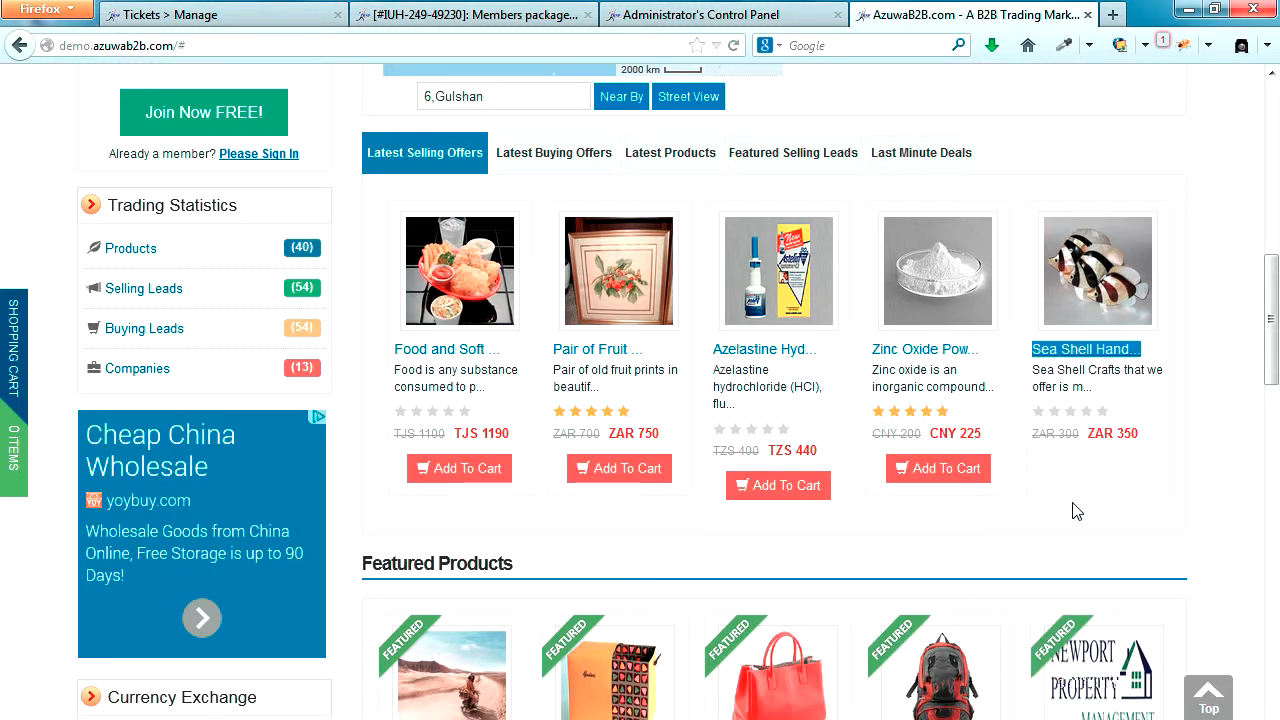
Step: Switch to the Administrator's Control Panel and open Selling Leads Management
left_click(728, 12)
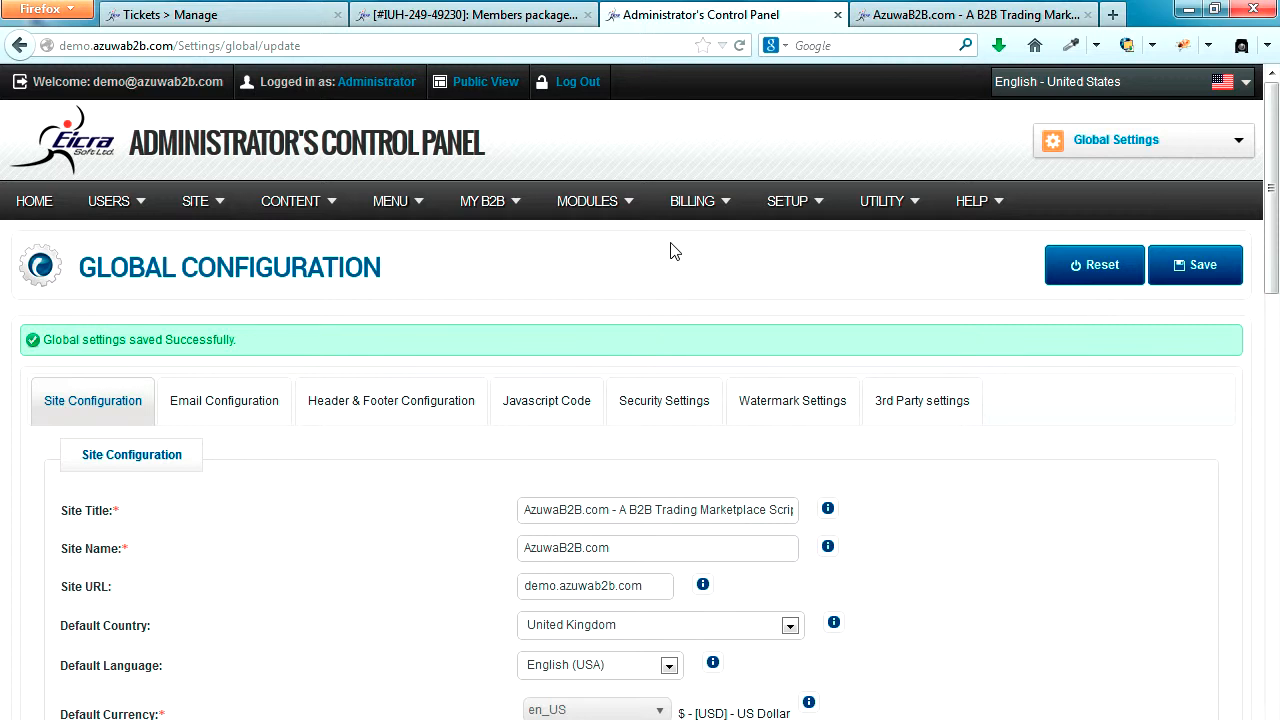
mouse_move(487, 215)
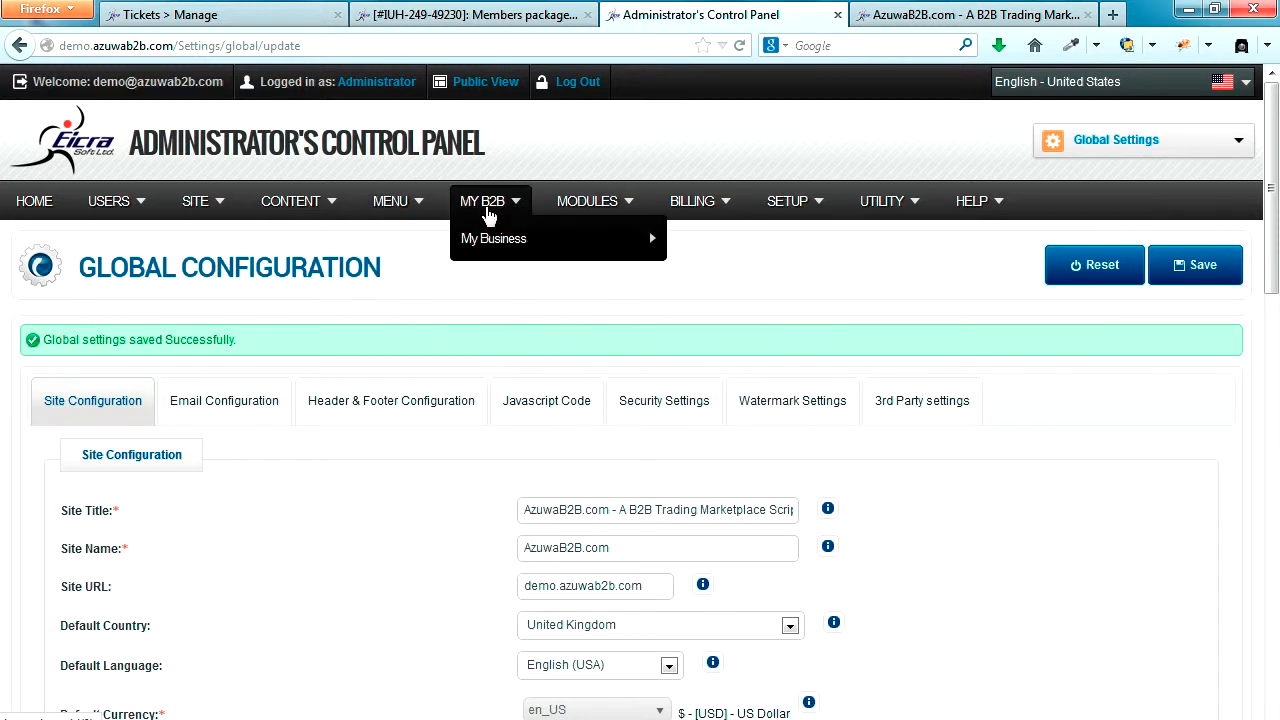
mouse_move(491, 240)
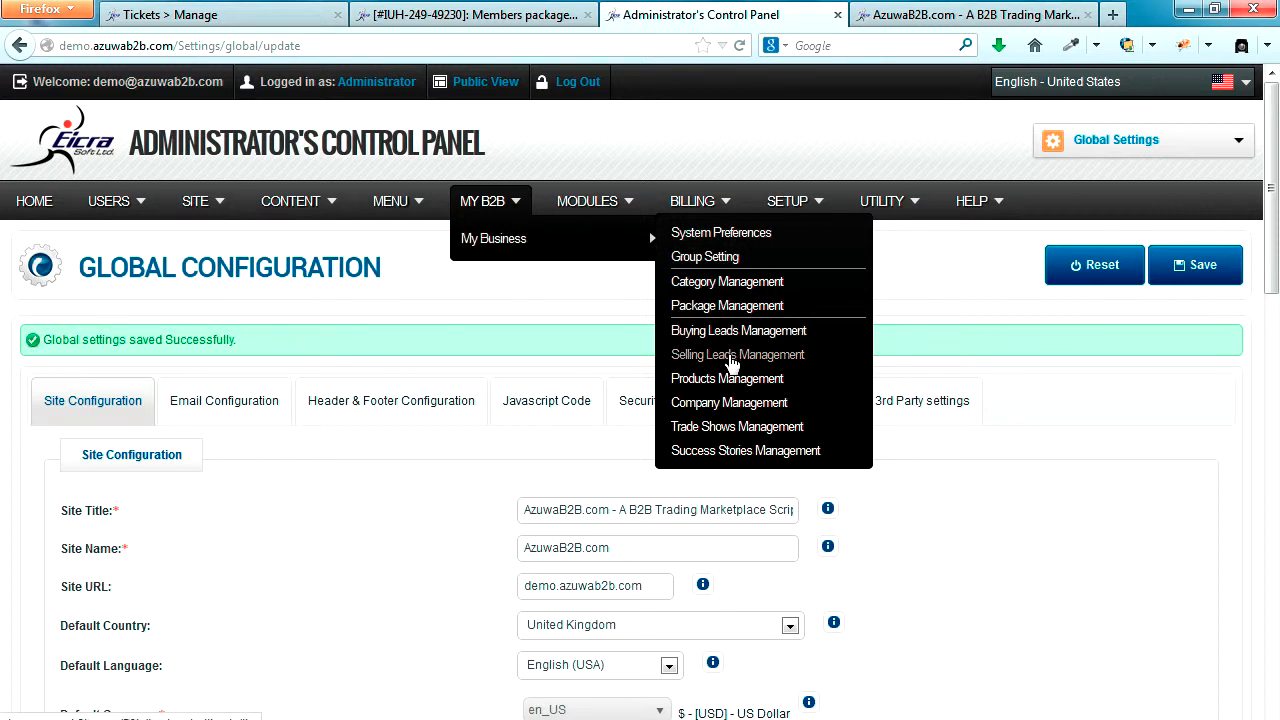
left_click(738, 358)
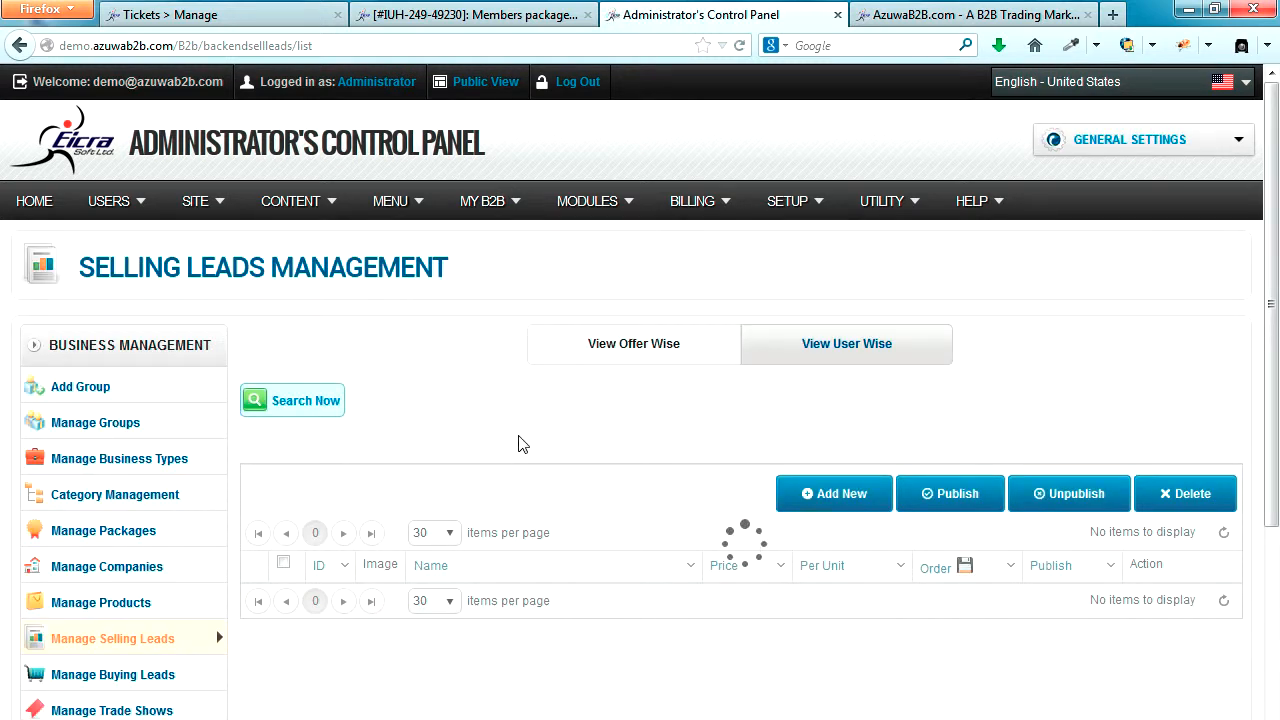
Step: Search the selling leads for the product name "Sea Shell Hand"
scroll(434, 436, "down", 3)
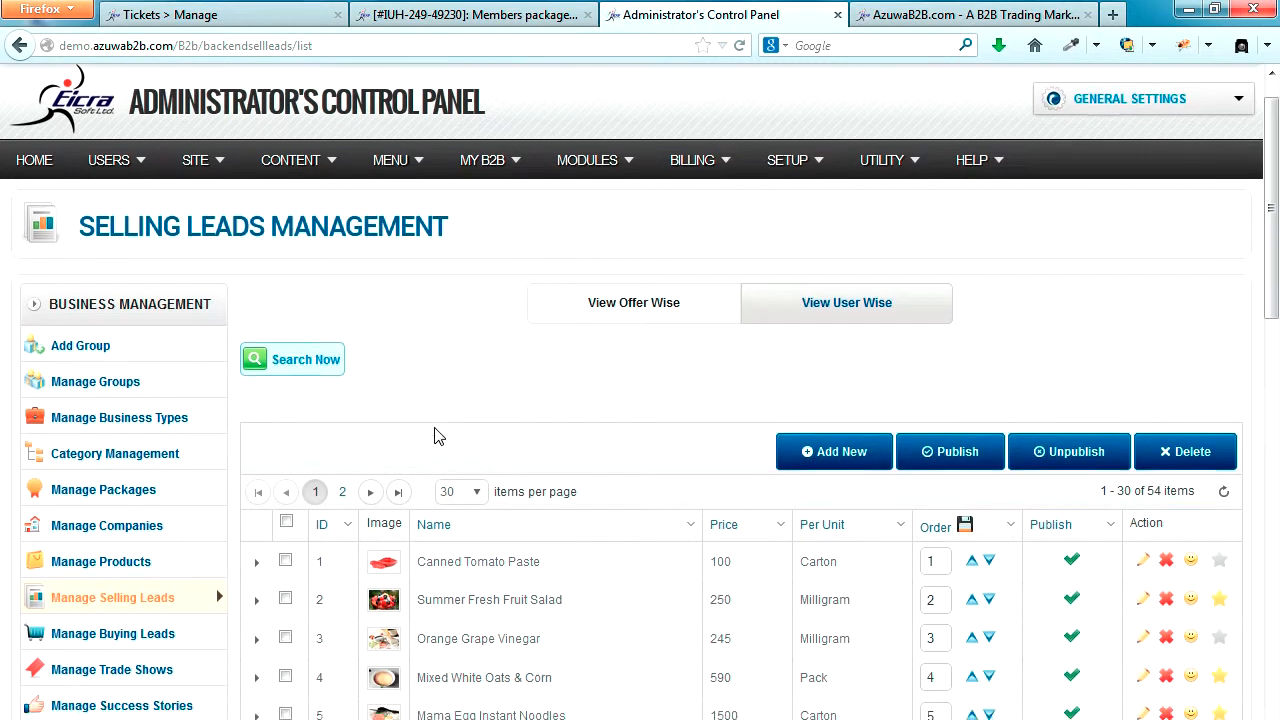
left_click(320, 290)
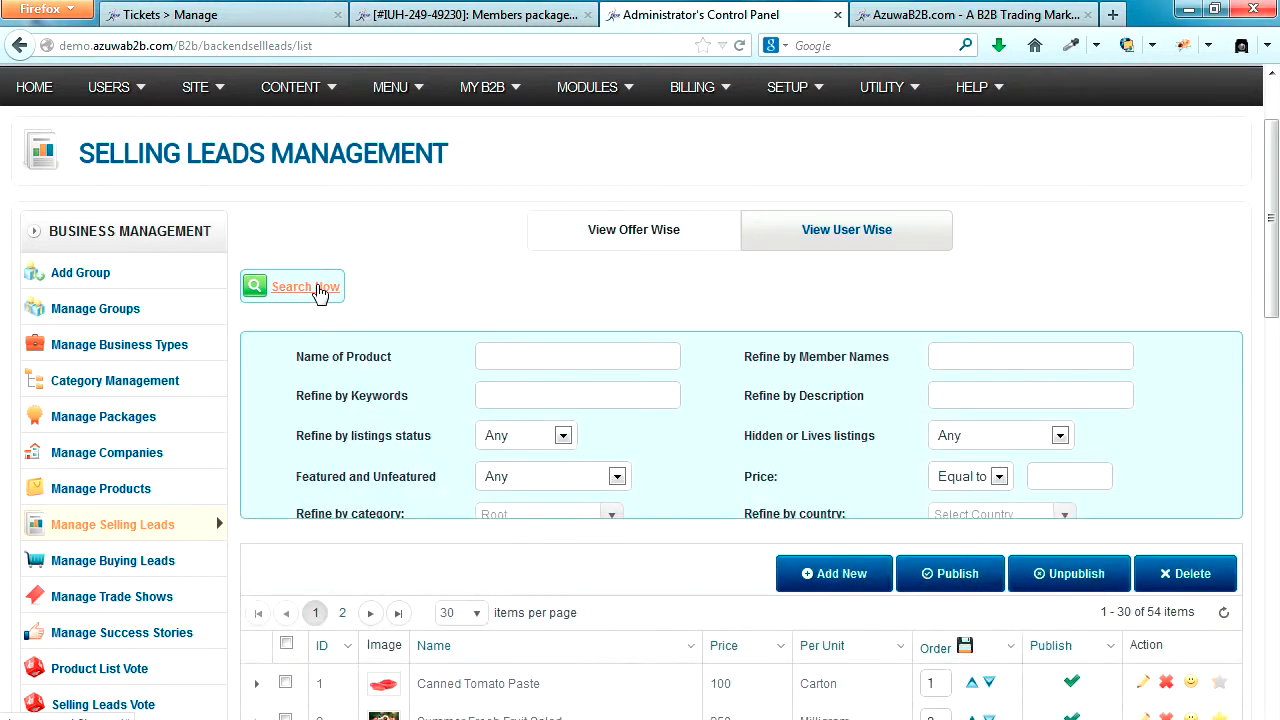
left_click(517, 358)
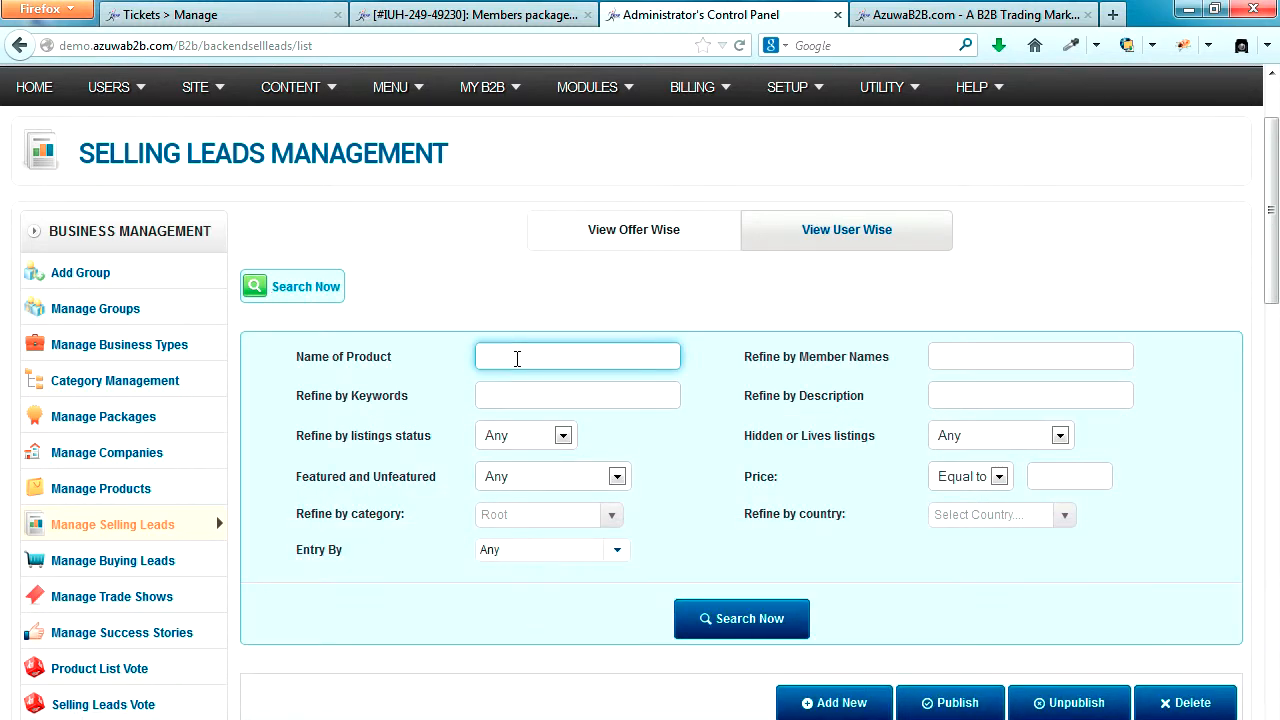
key("ctrl+v")
left_click(741, 620)
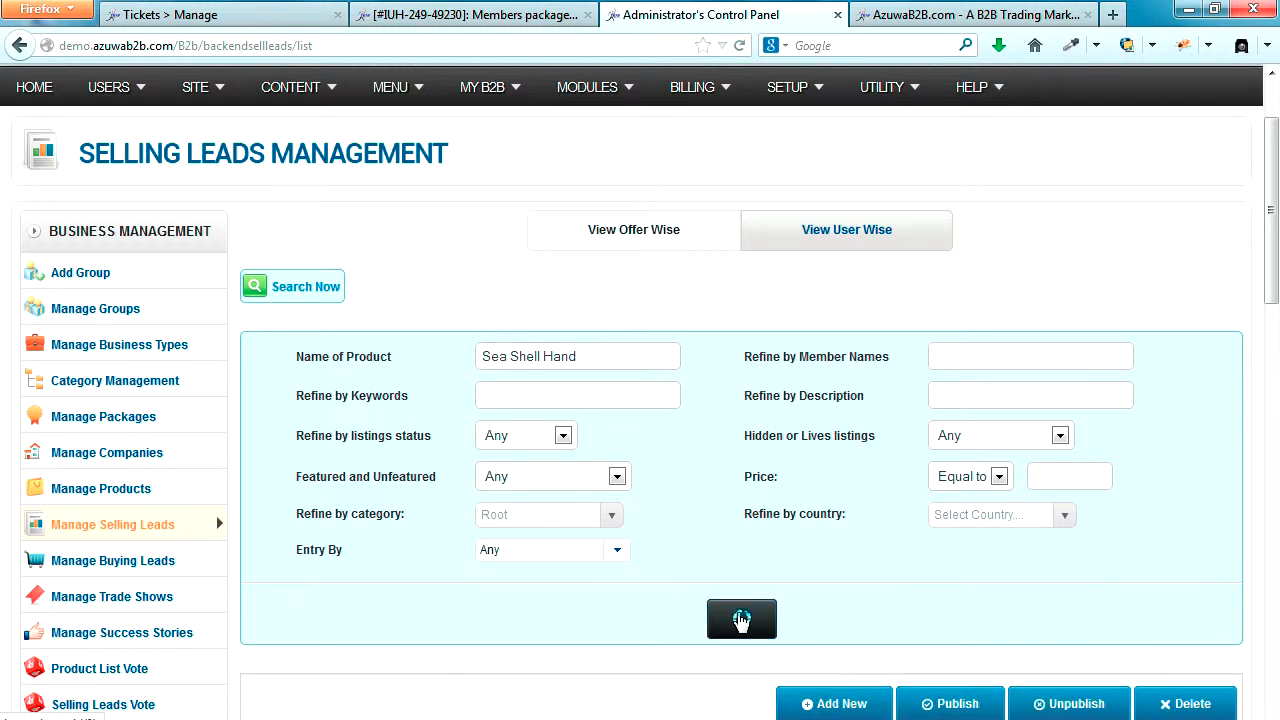
scroll(741, 622, "down", 3)
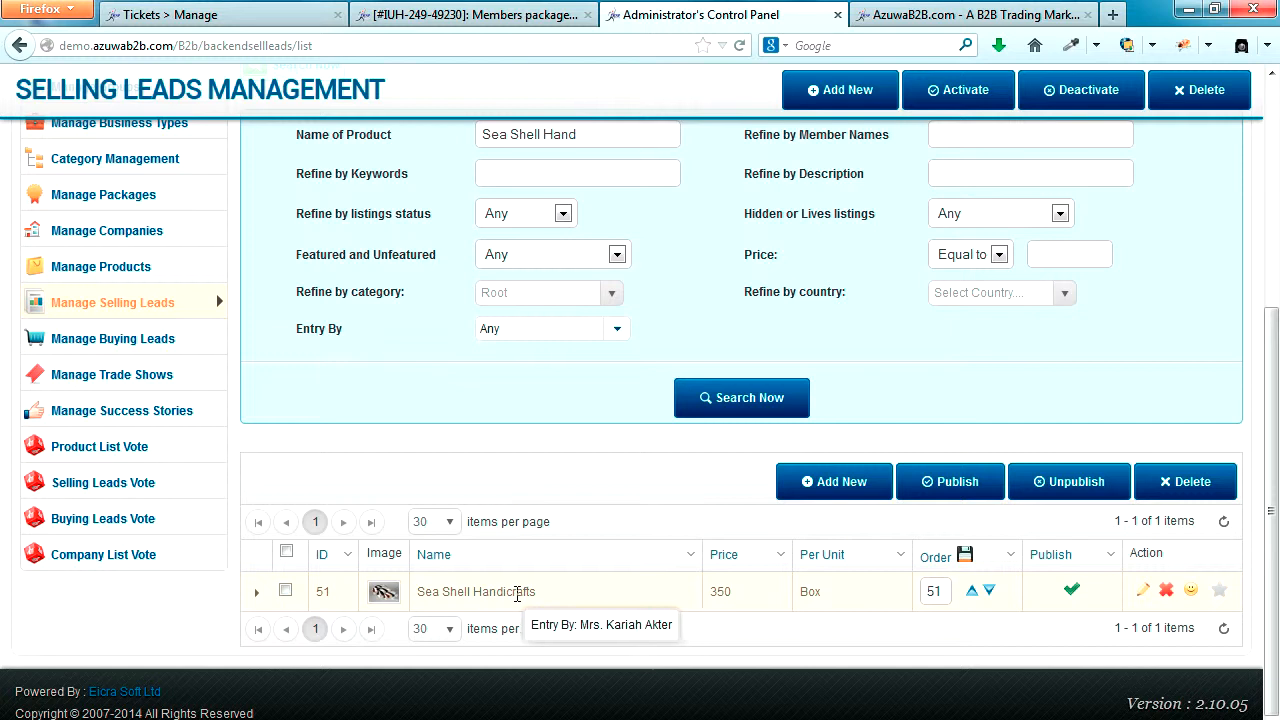
Step: Open the Sea Shell Handicrafts selling lead for editing, look through its sections and bring up its offer details
left_click_drag(424, 591, 549, 600)
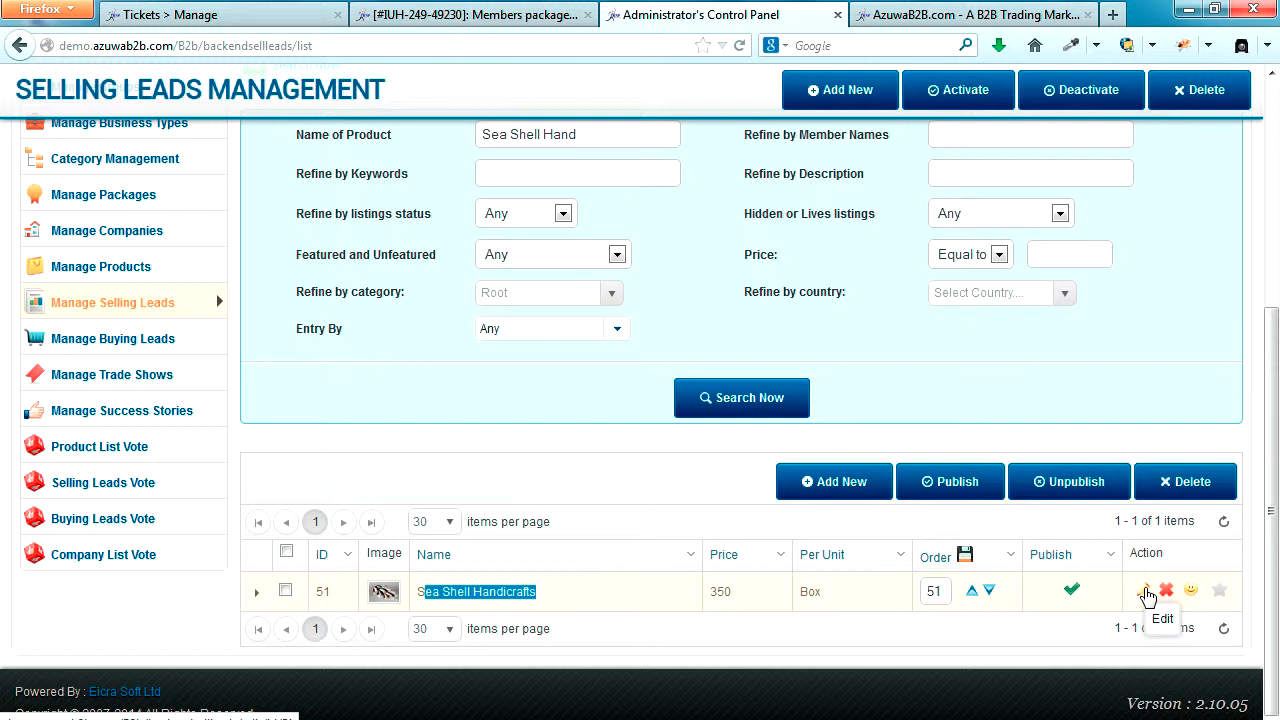
left_click(1146, 592)
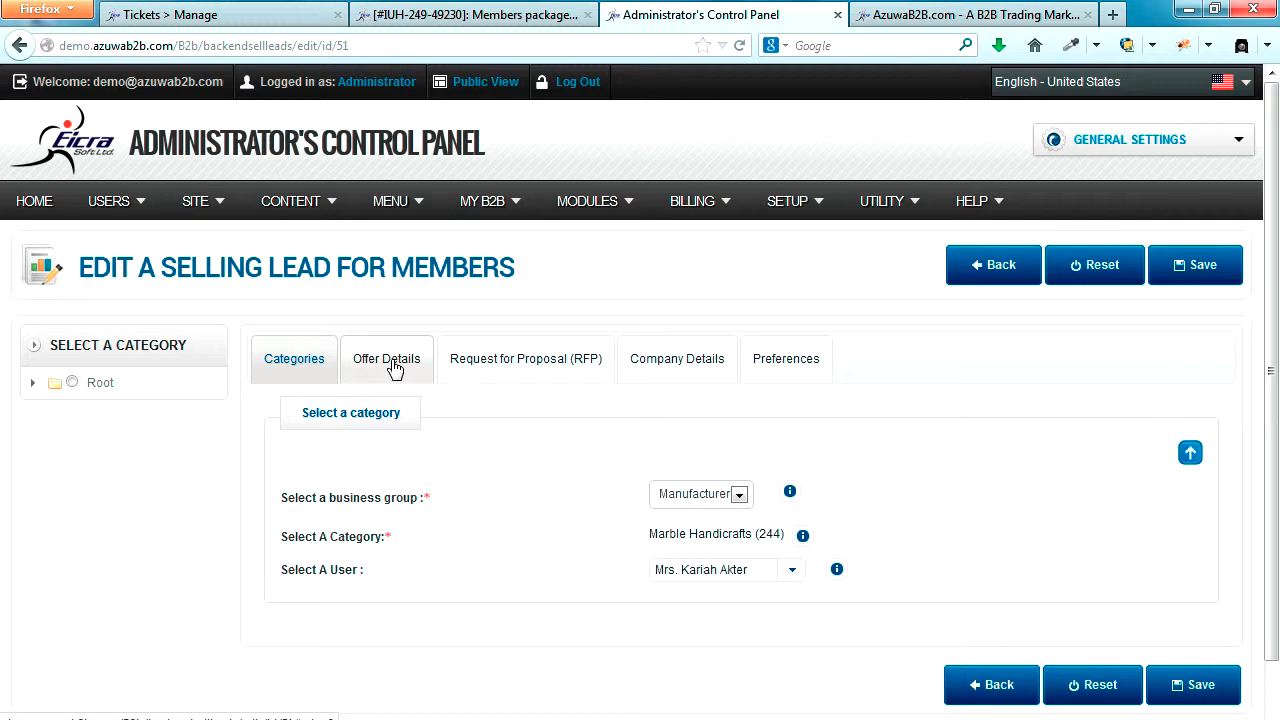
left_click(530, 355)
left_click(672, 352)
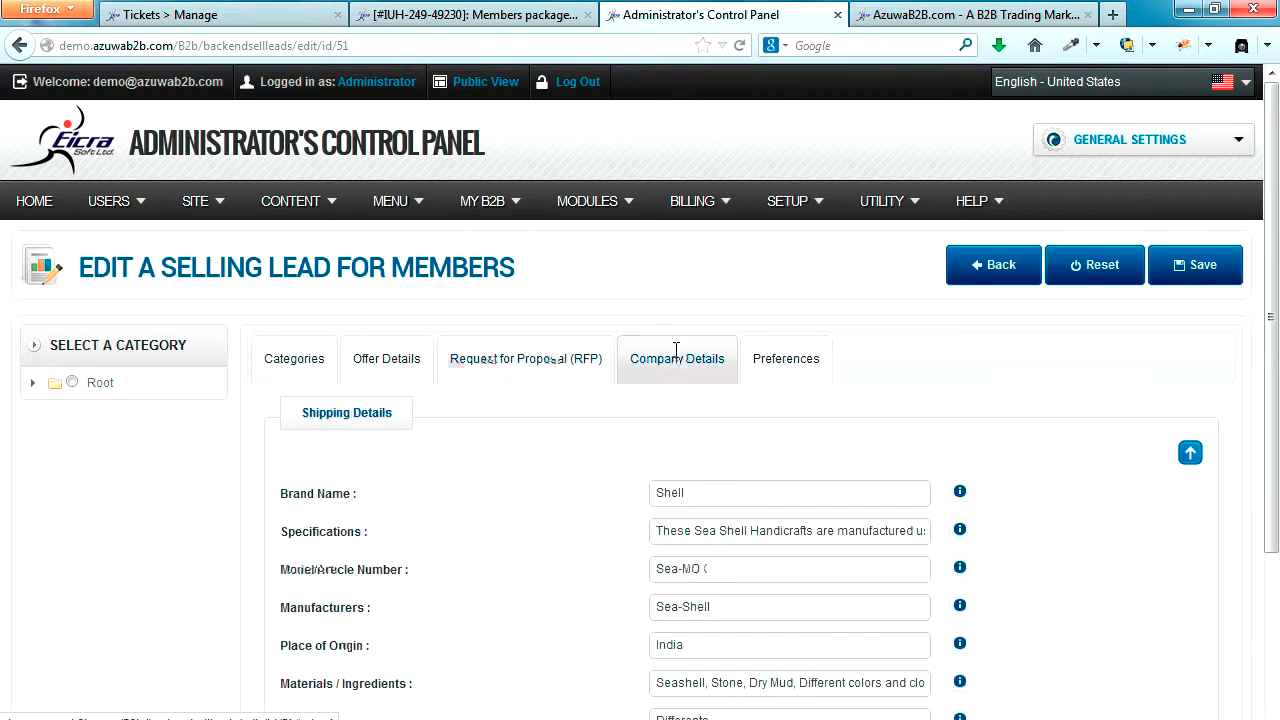
left_click(797, 358)
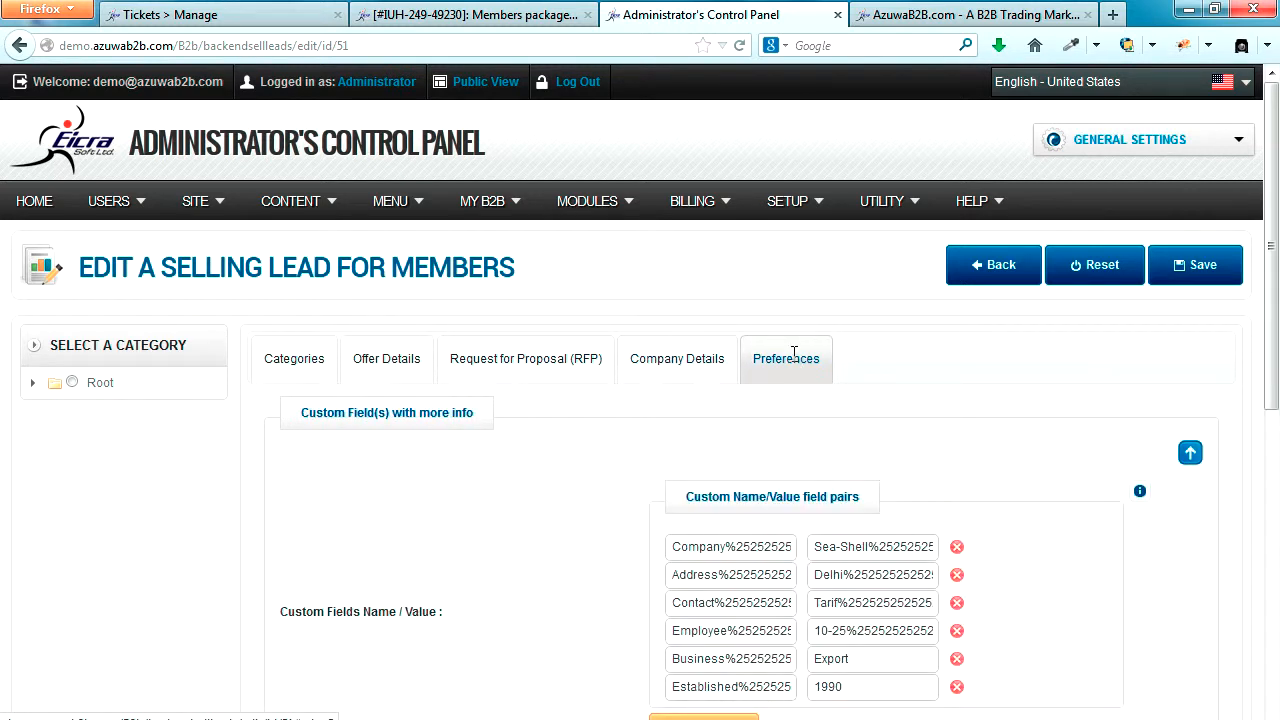
left_click(314, 355)
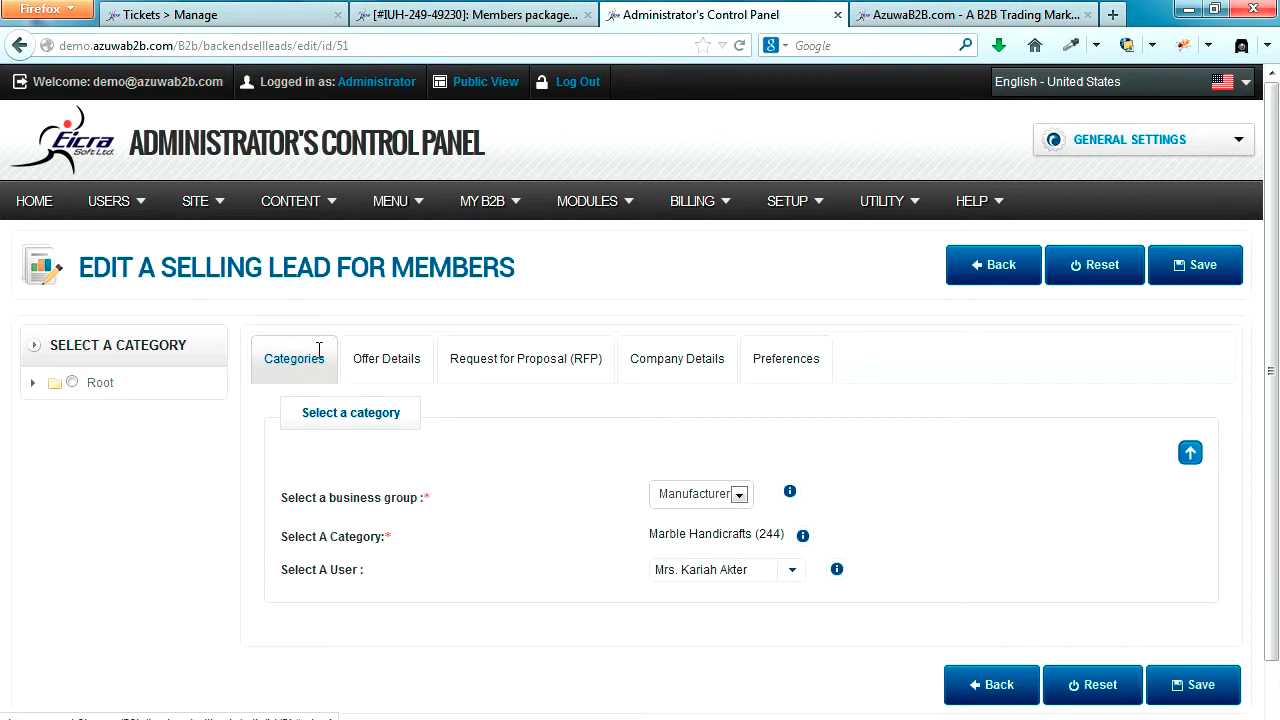
scroll(388, 371, "down", 1)
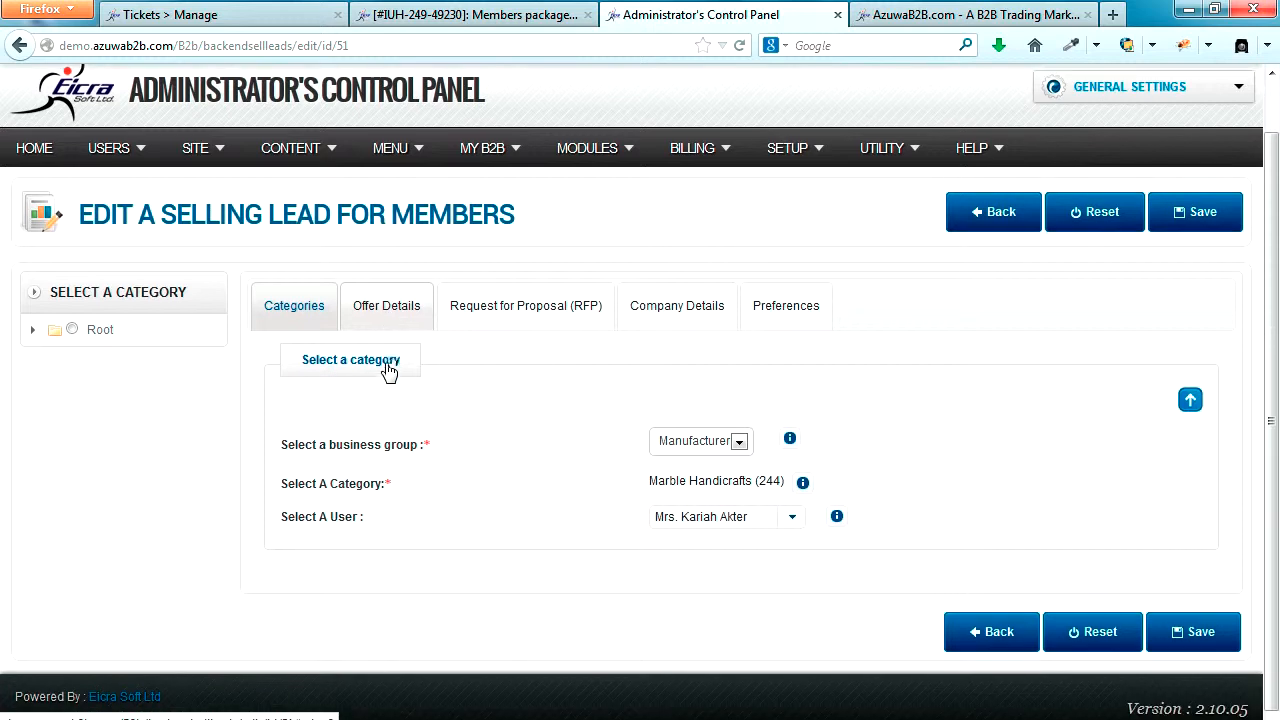
left_click(388, 312)
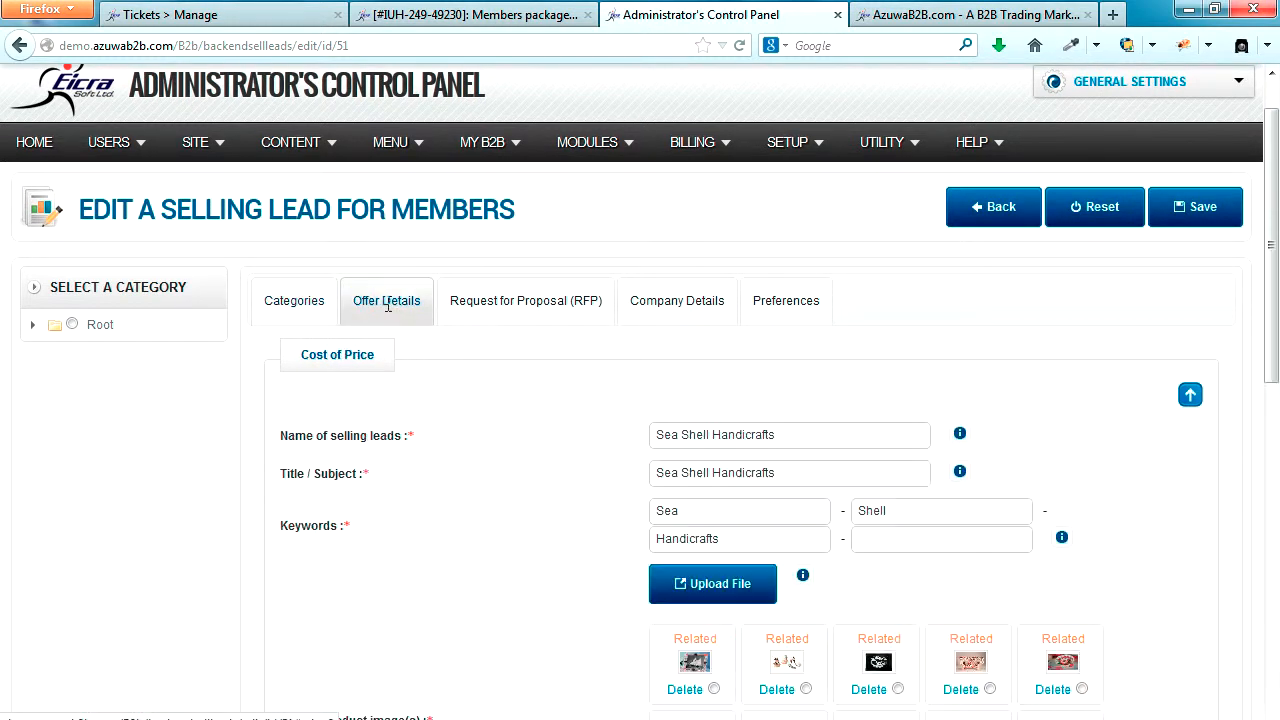
Step: Show the lead's Request for Proposal (RFP) details and check its currency locale and currency code
left_click(462, 301)
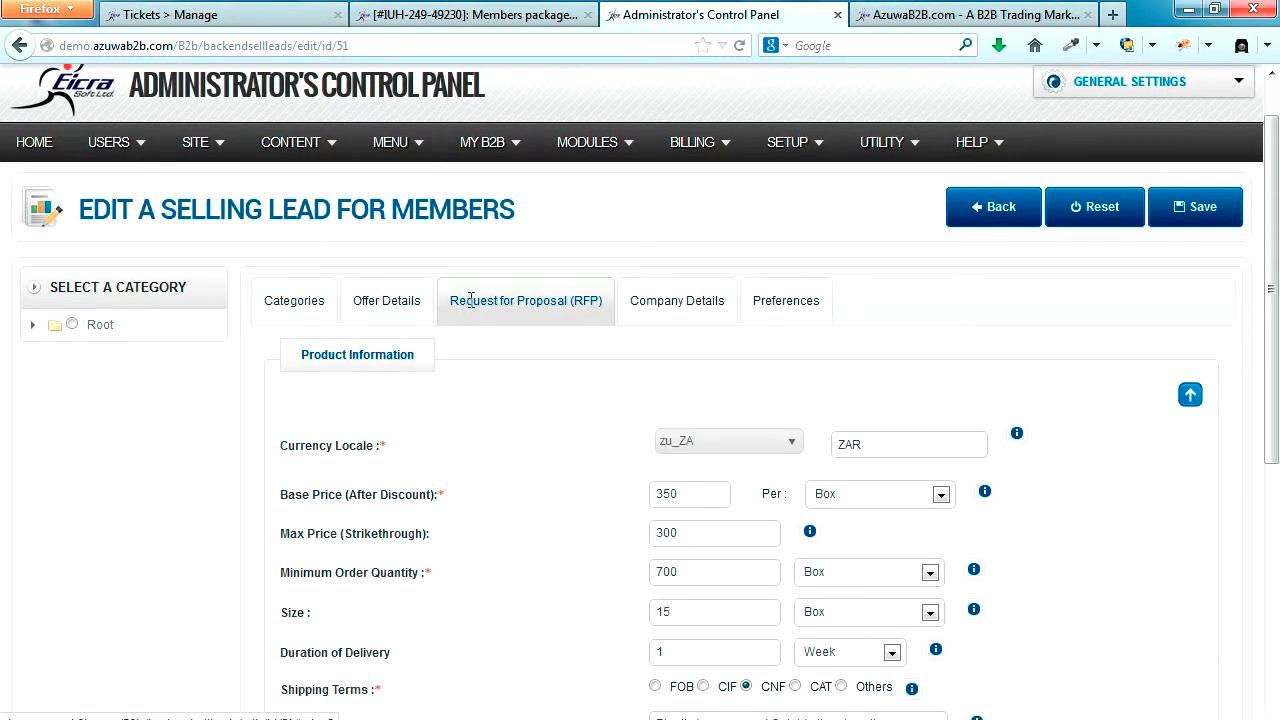
scroll(497, 415, "down", 1)
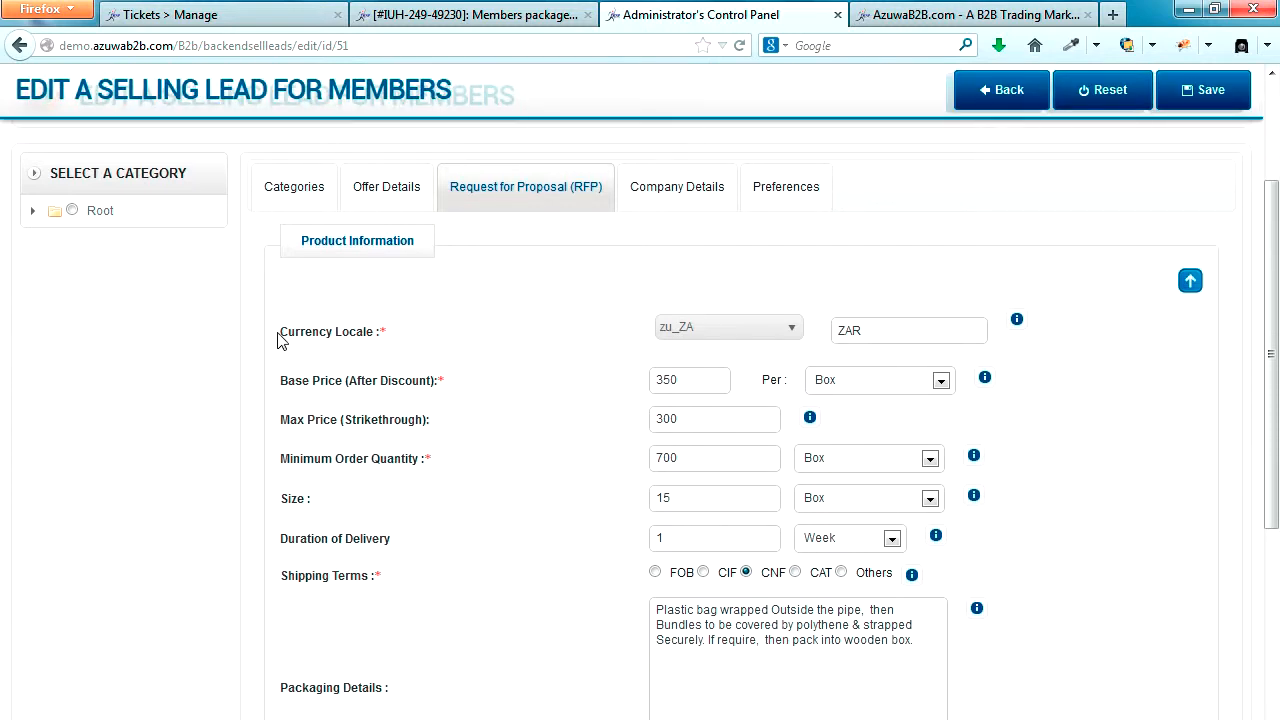
left_click_drag(283, 334, 382, 336)
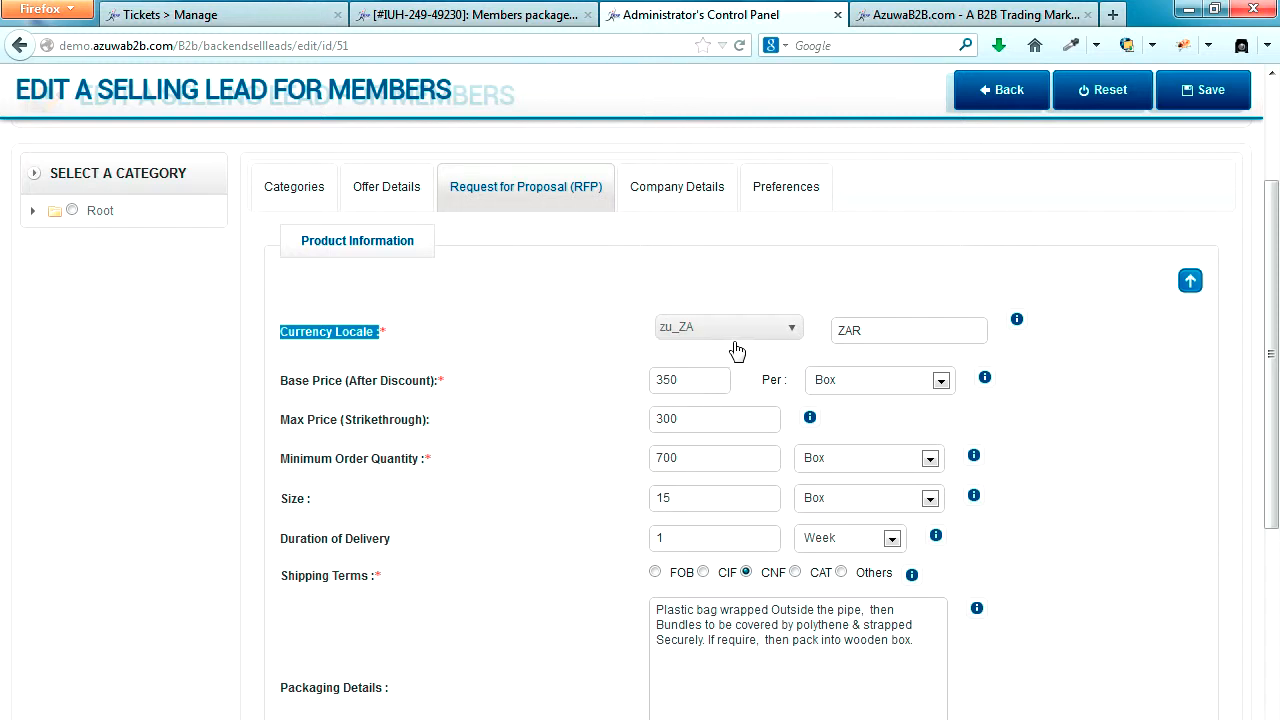
left_click_drag(880, 333, 840, 333)
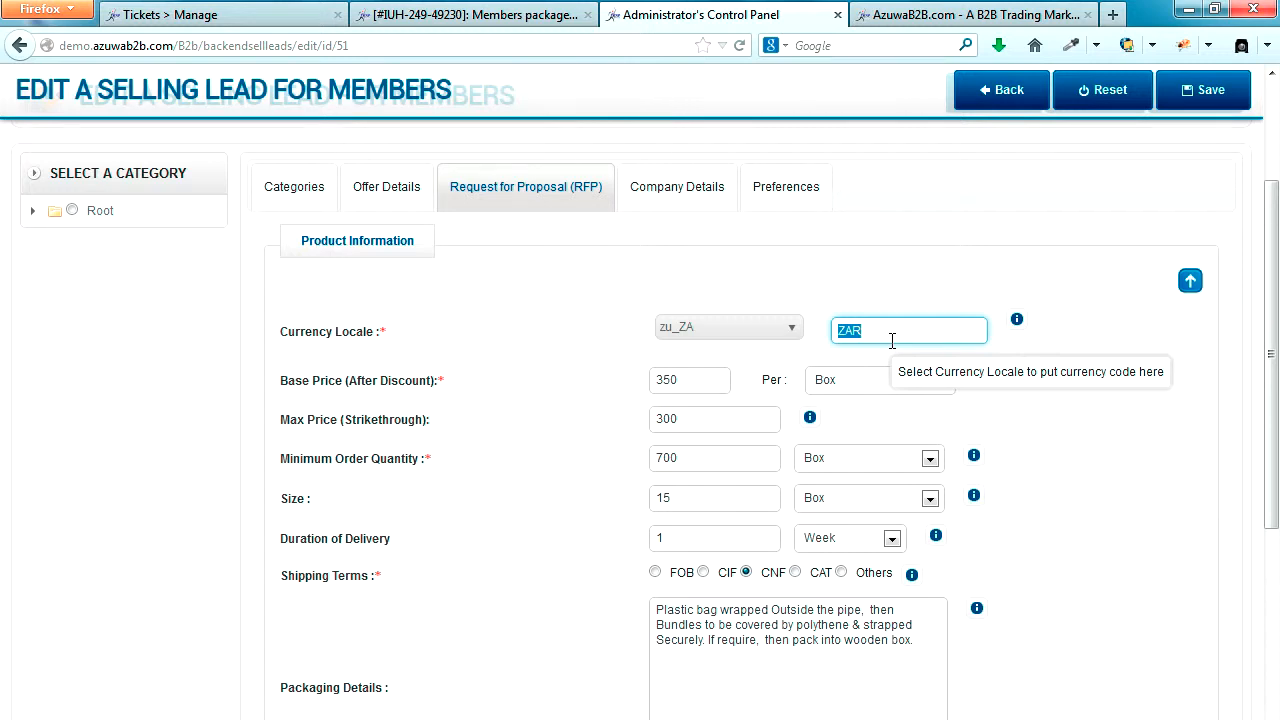
Step: Open the Currency Converter in a new browser tab and look through its list of configured currencies
scroll(892, 341, "up", 3)
mouse_move(695, 220)
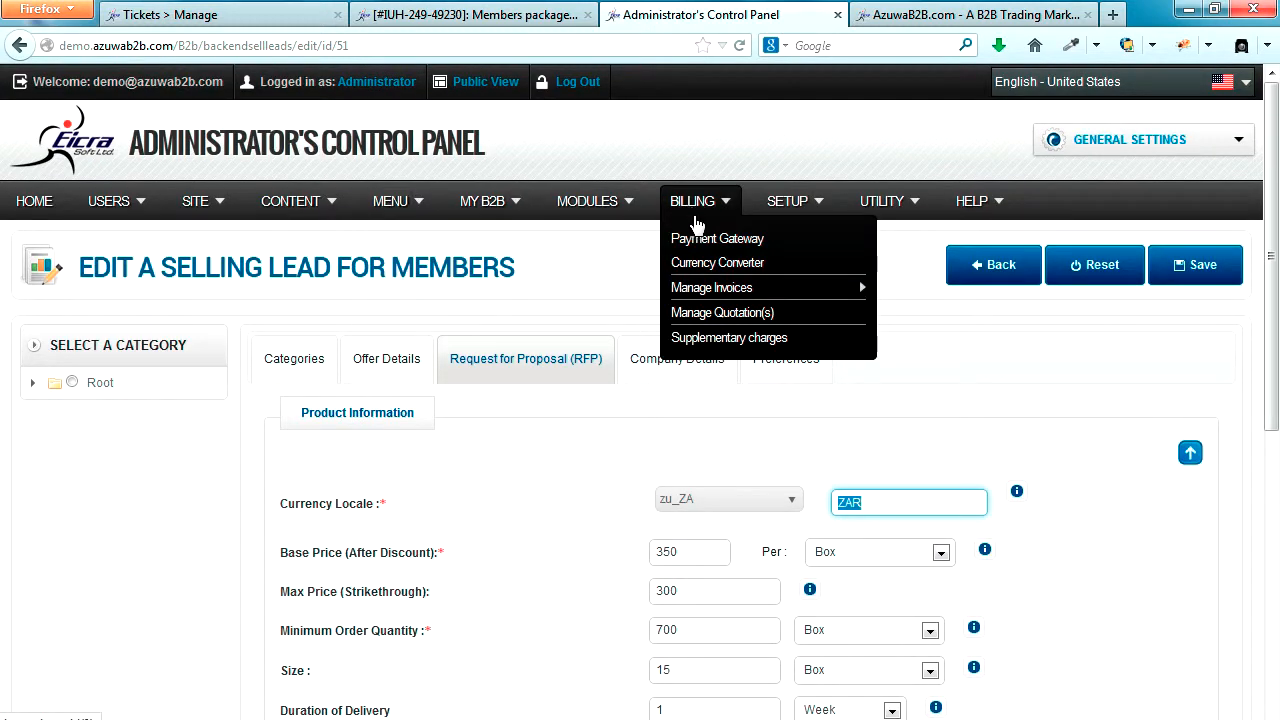
right_click(705, 263)
left_click(749, 276)
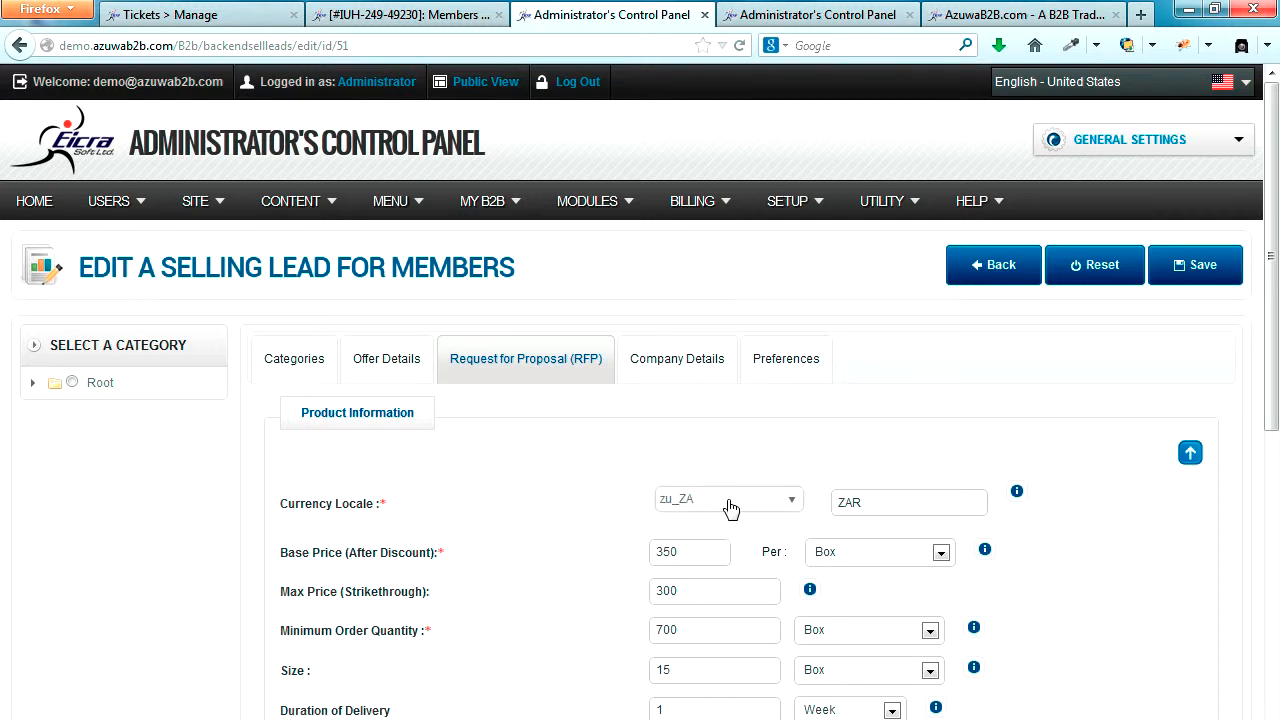
left_click(800, 14)
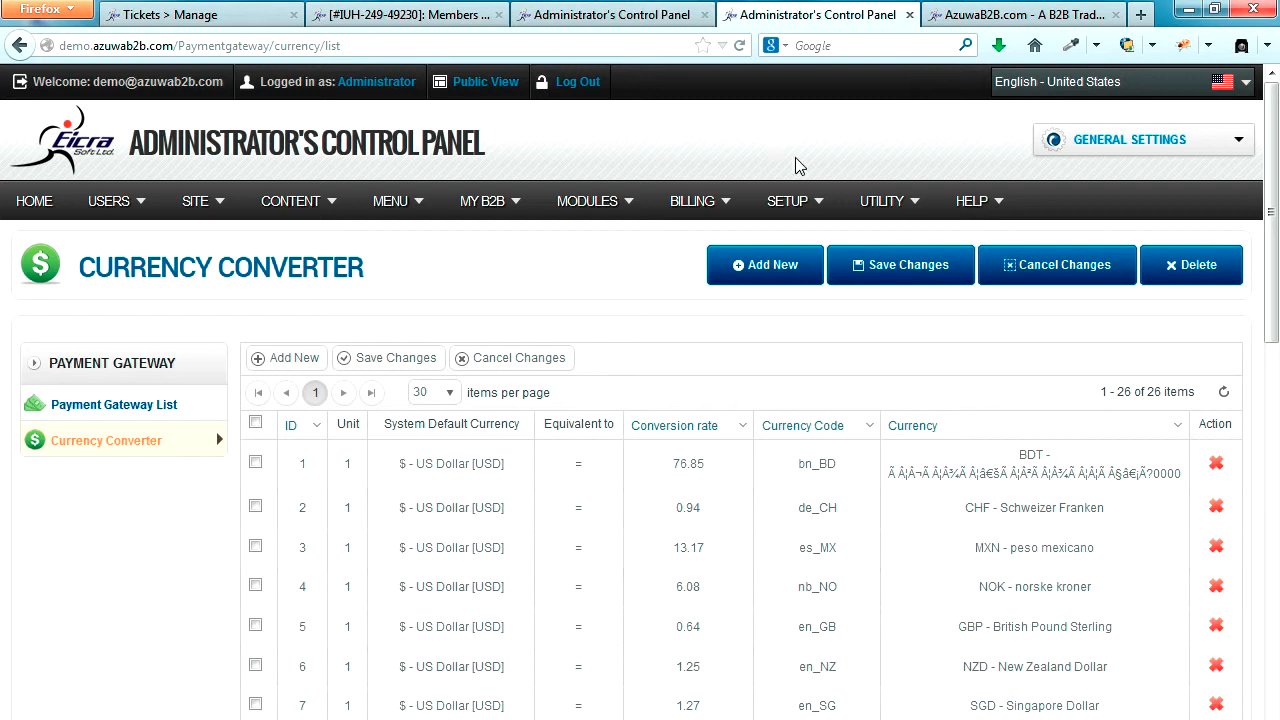
scroll(588, 372, "down", 4)
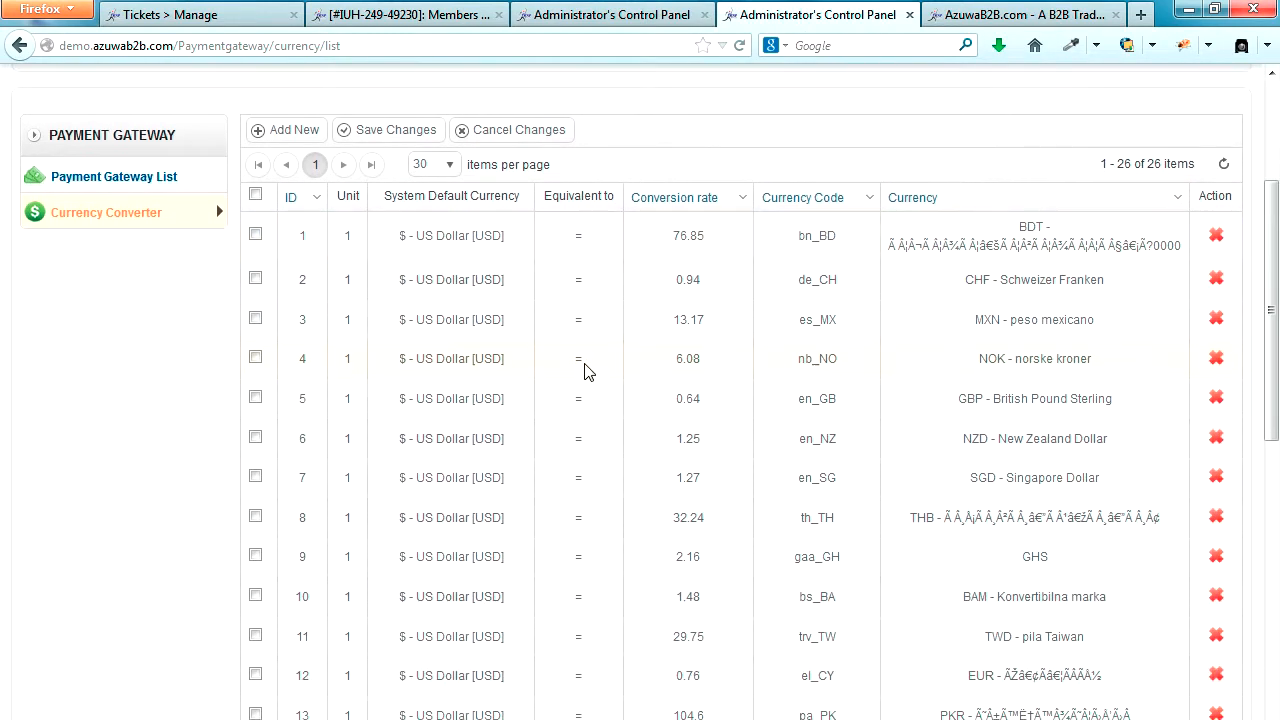
scroll(586, 372, "down", 10)
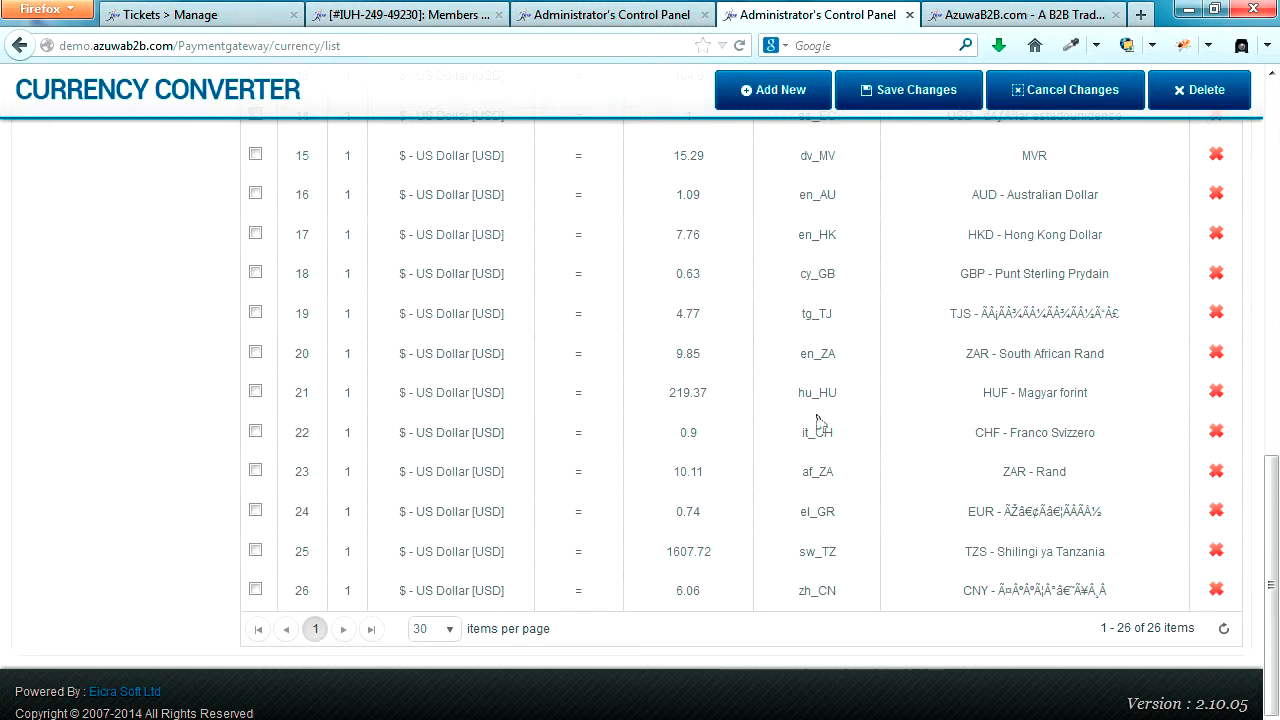
scroll(808, 528, "up", 15)
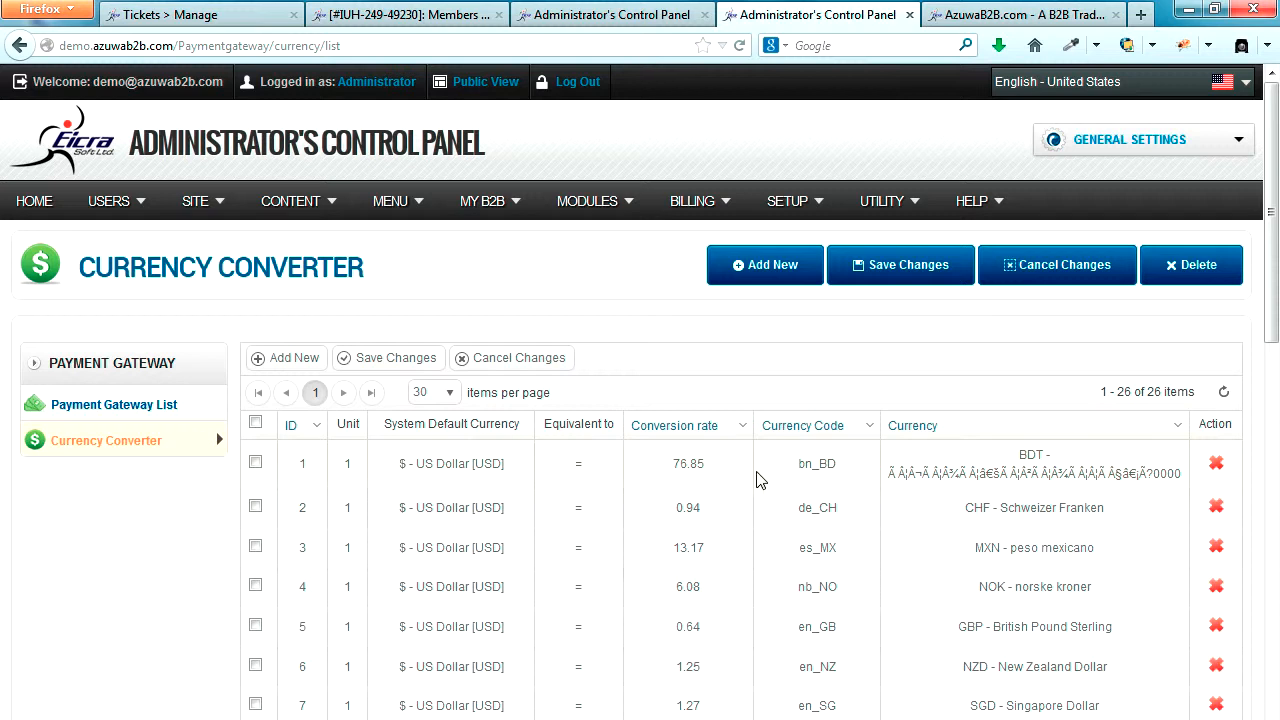
Step: Compare the selling lead's currency locale with the currency codes configured in the Currency Converter
left_click(629, 16)
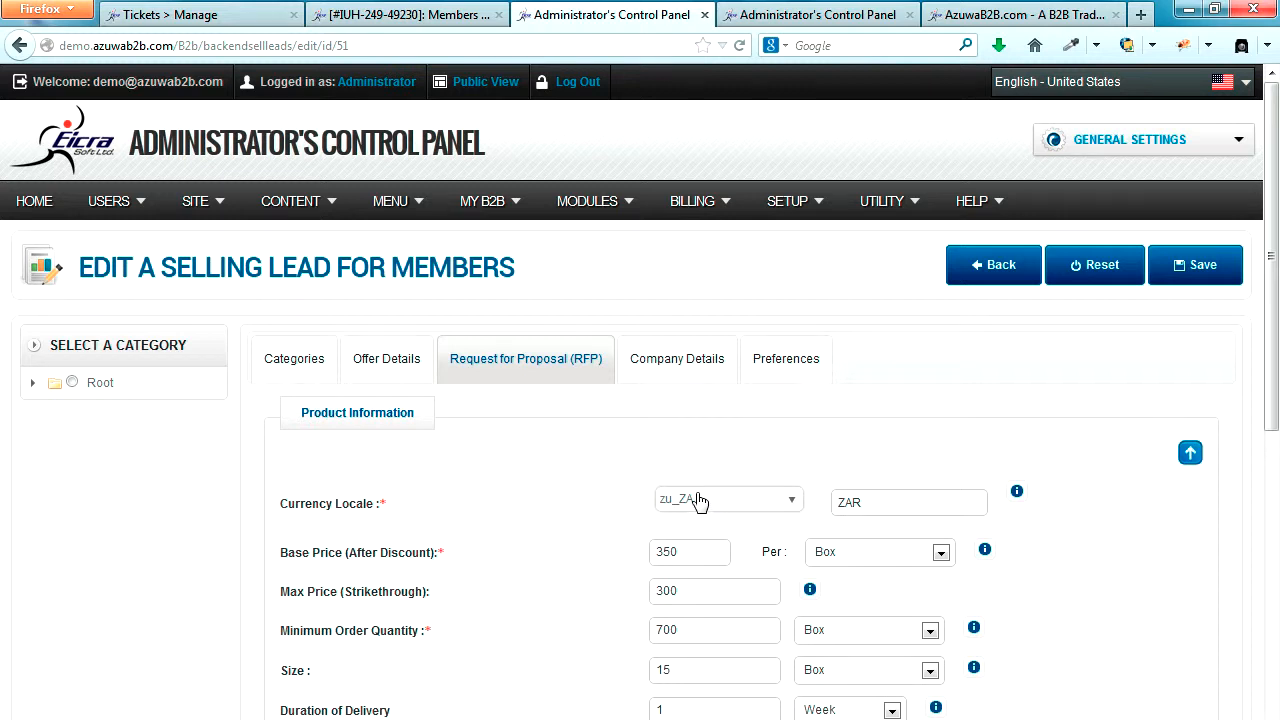
left_click(788, 18)
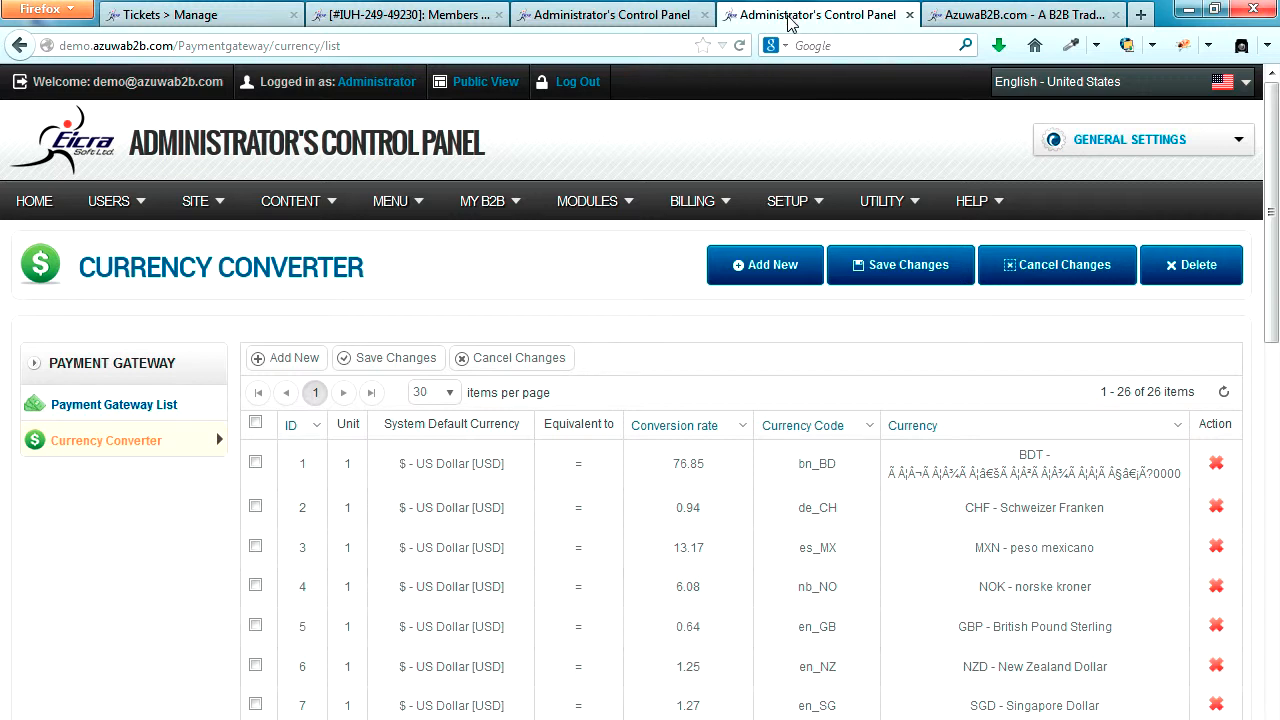
scroll(757, 457, "down", 8)
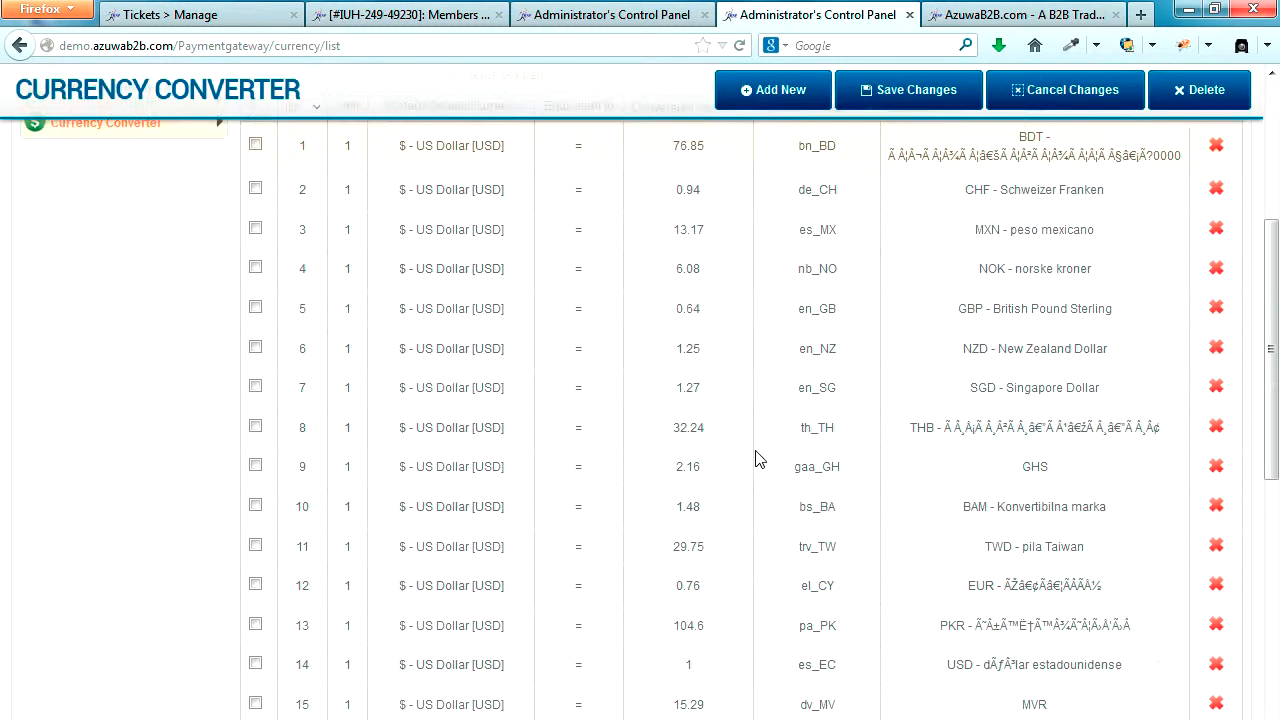
scroll(757, 457, "down", 2)
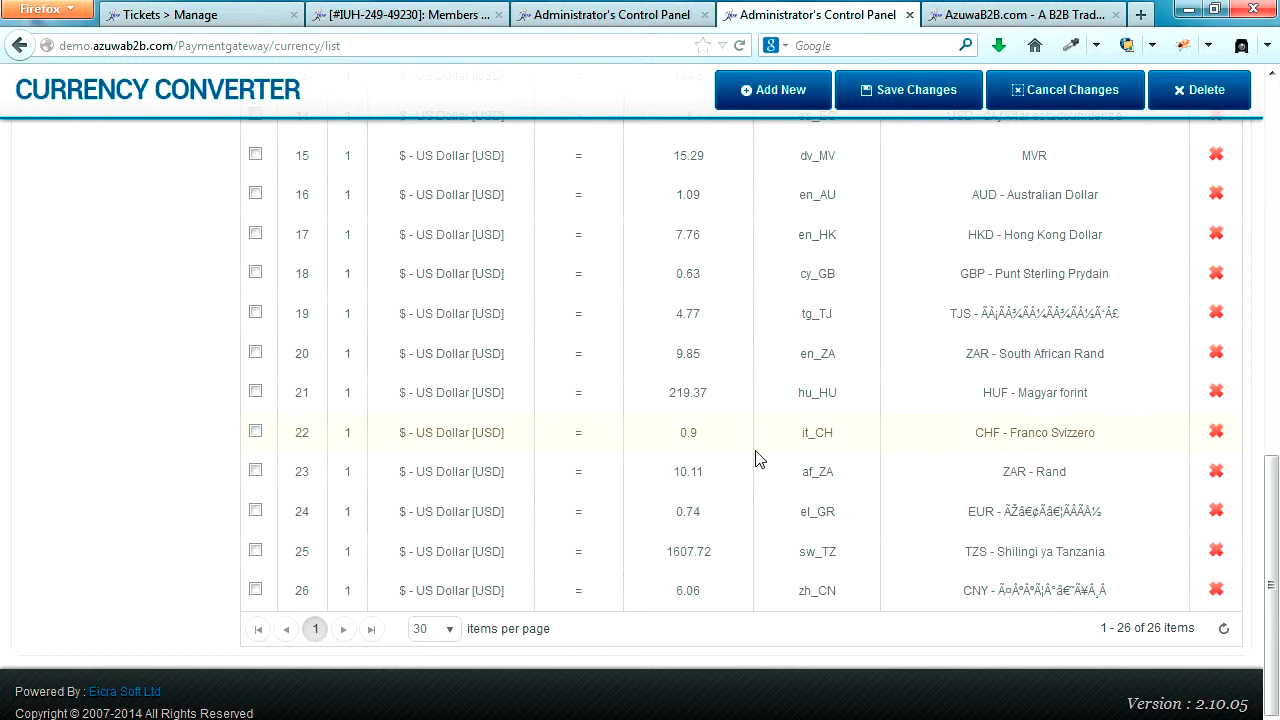
scroll(757, 457, "up", 10)
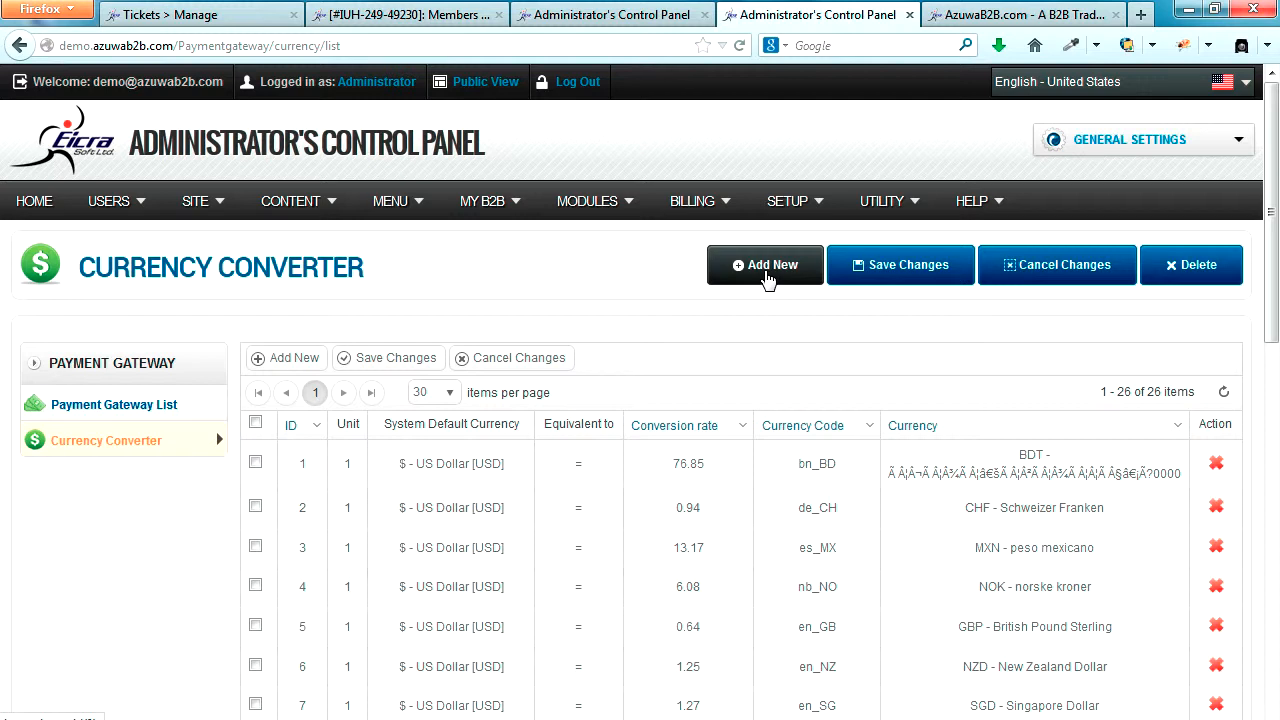
Step: Browse the currency locale options in the selling lead and look up the zh_CN code in the Currency Converter
left_click(650, 15)
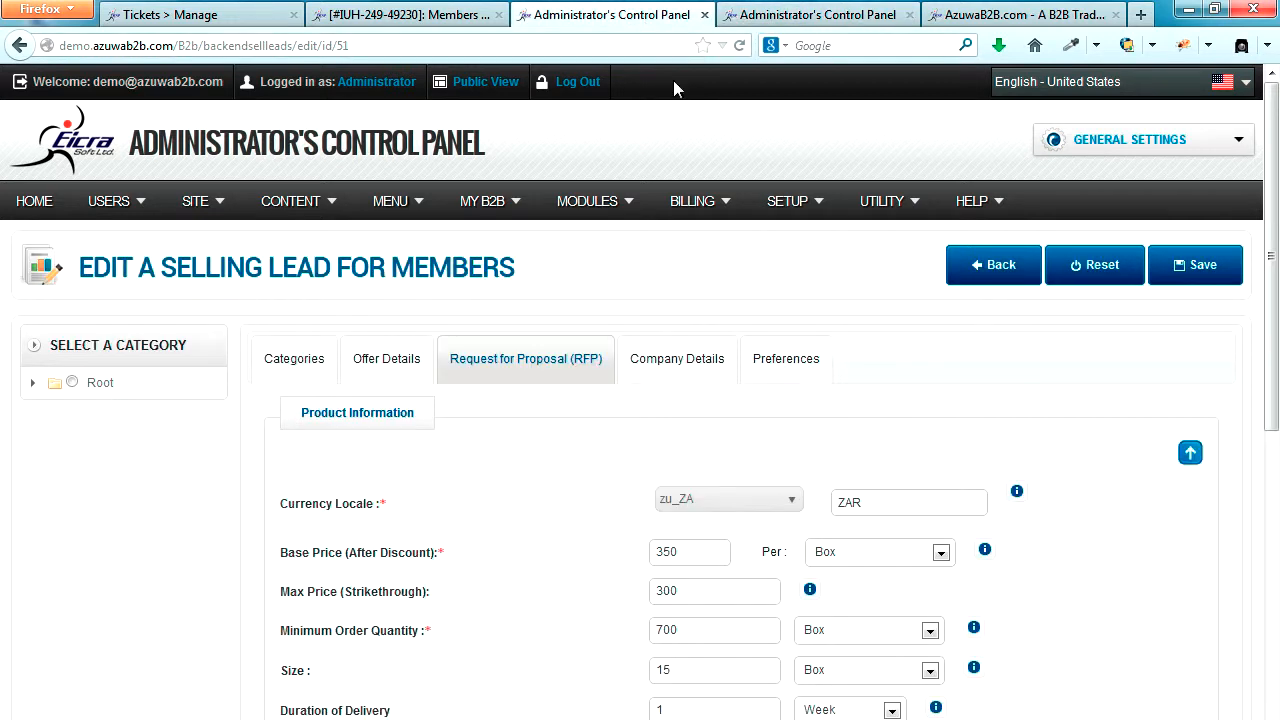
left_click(791, 505)
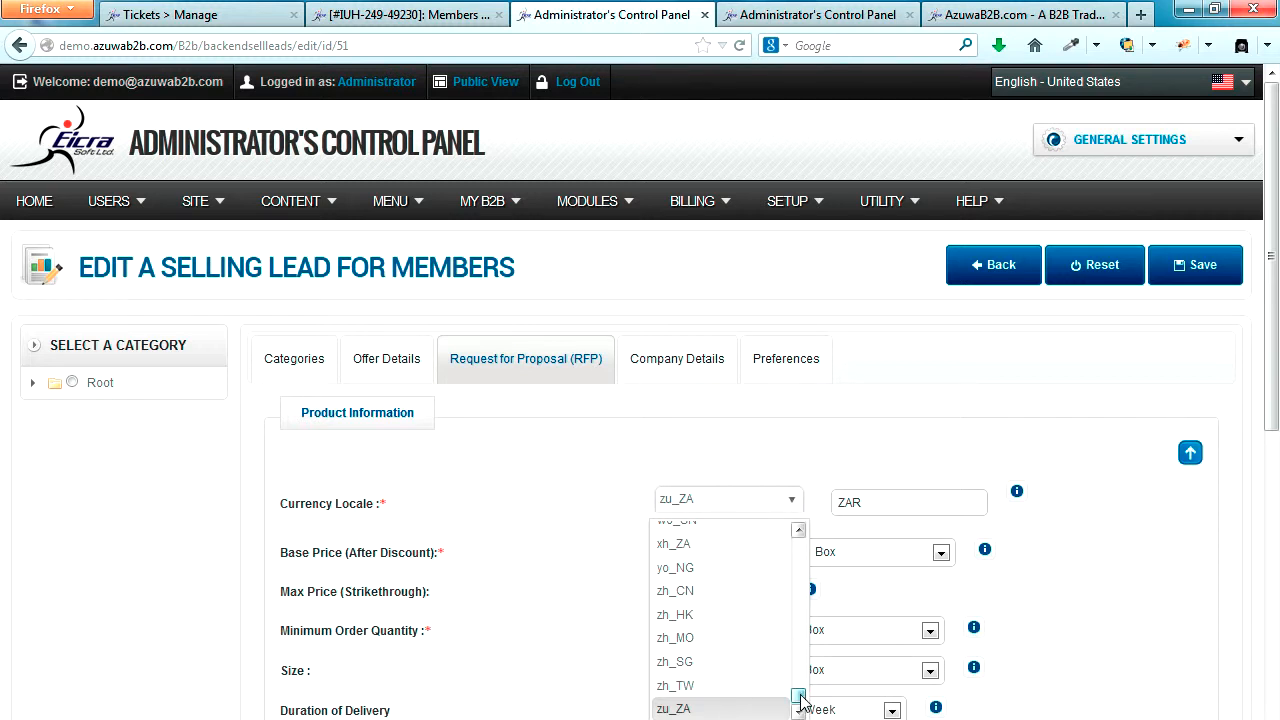
scroll(800, 700, "up", 1)
scroll(798, 702, "down", 1)
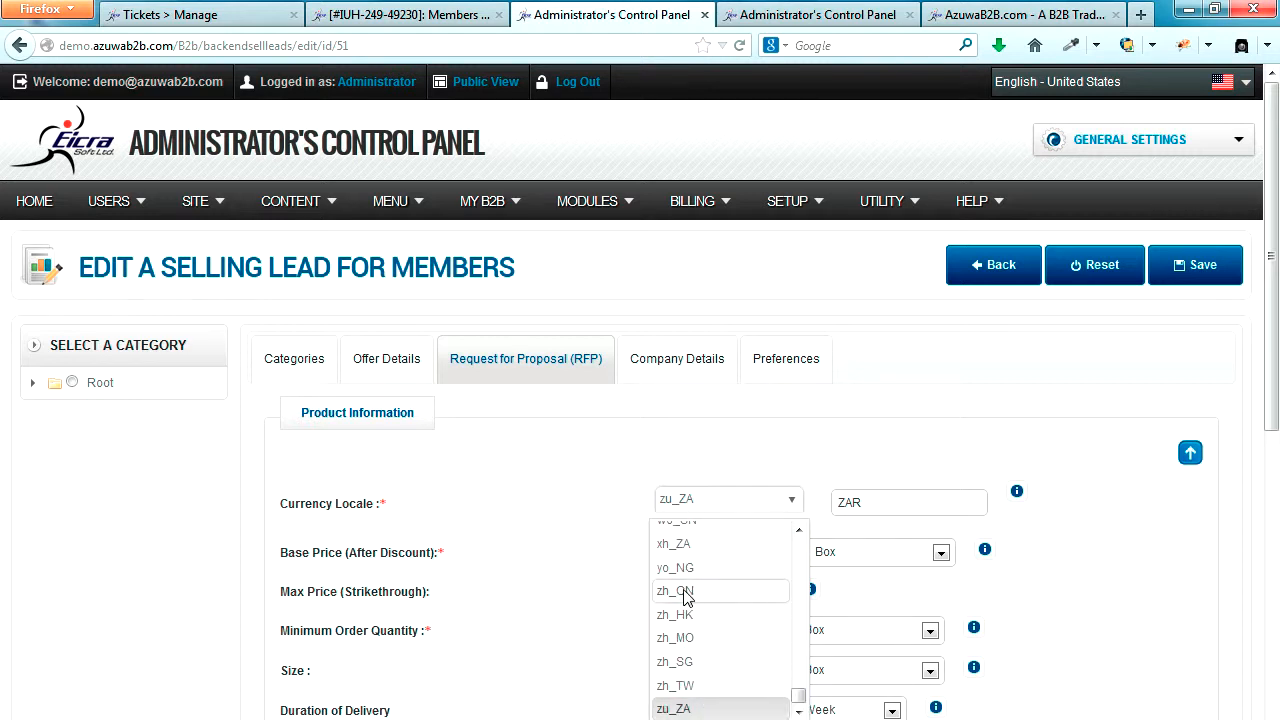
left_click(815, 17)
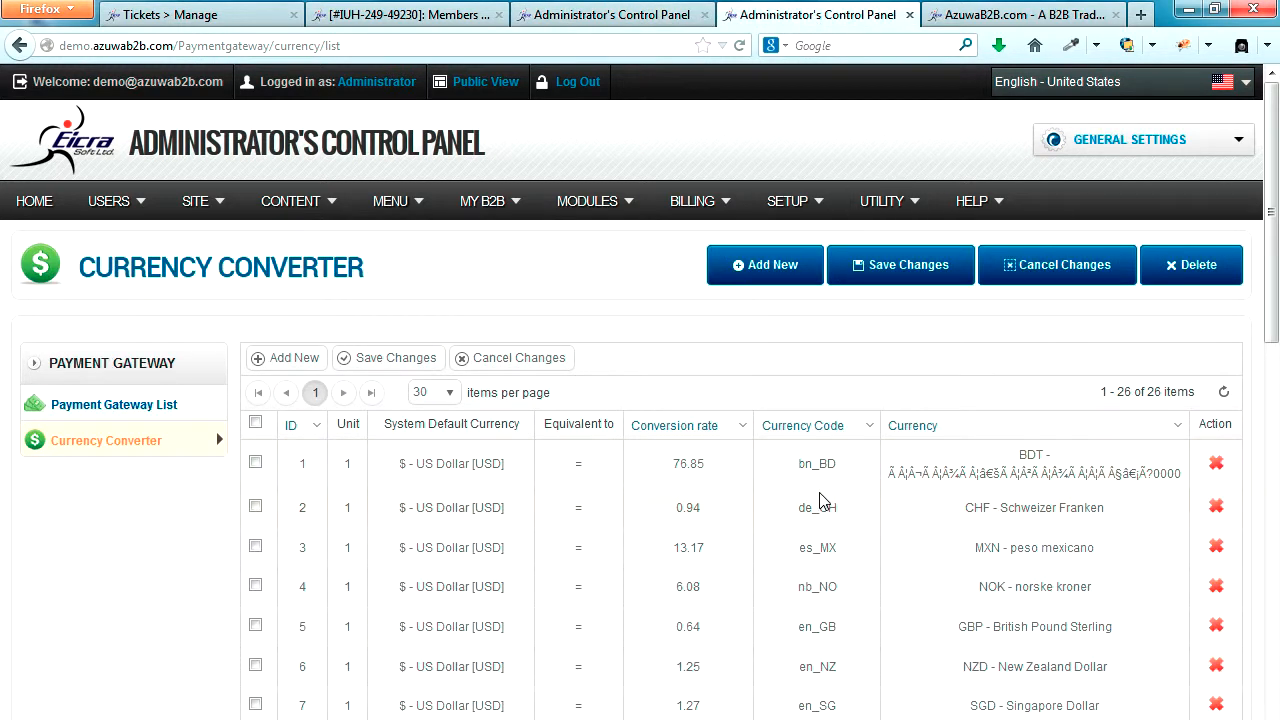
scroll(819, 485, "down", 6)
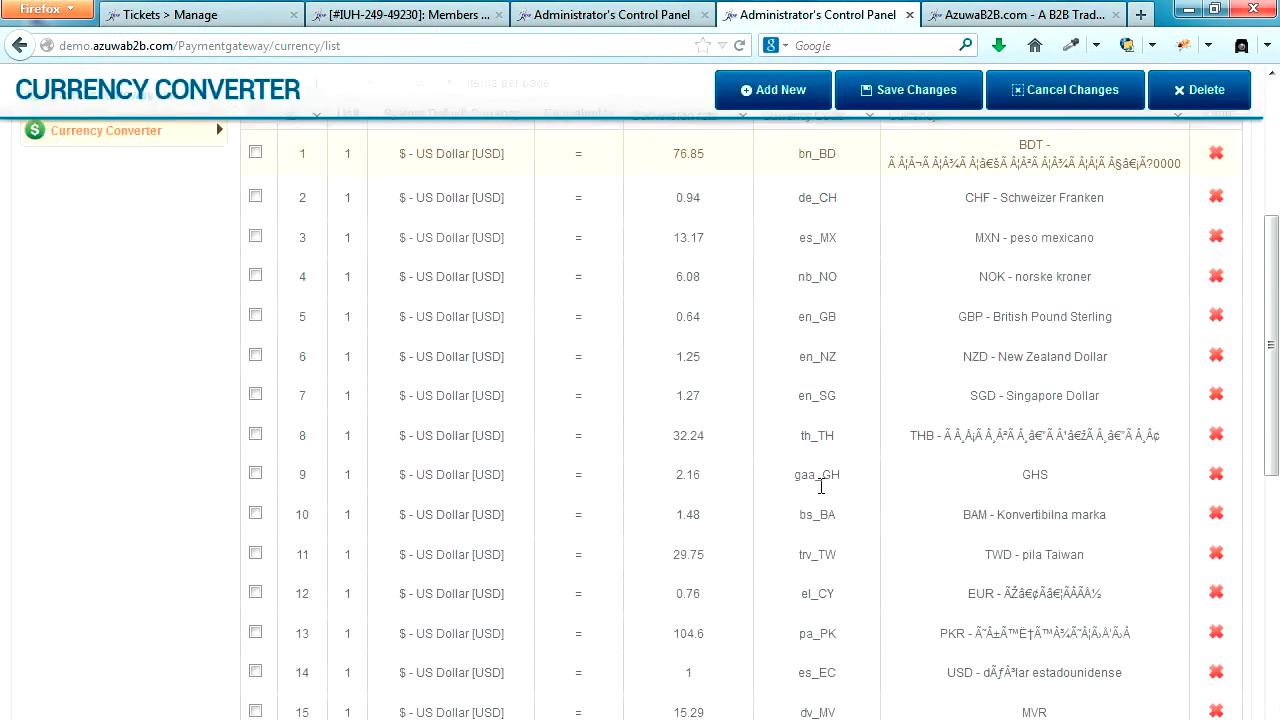
scroll(820, 490, "down", 2)
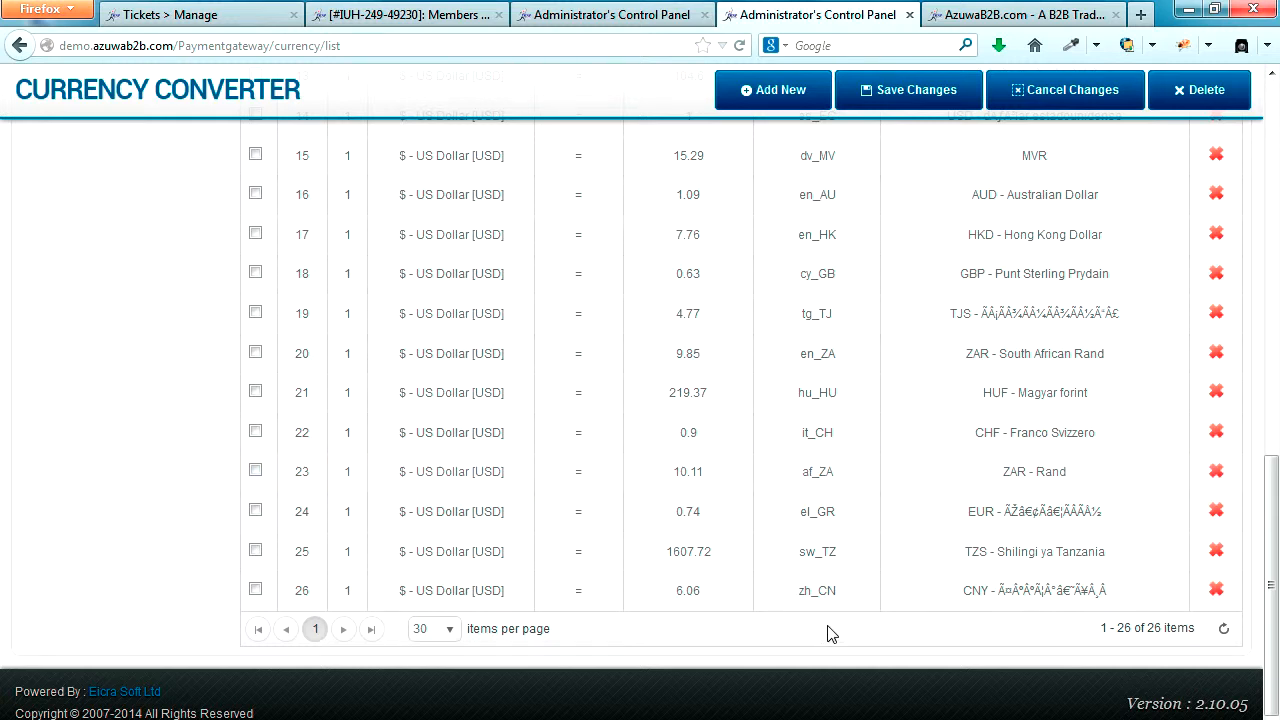
left_click_drag(800, 600, 843, 606)
left_click(848, 607)
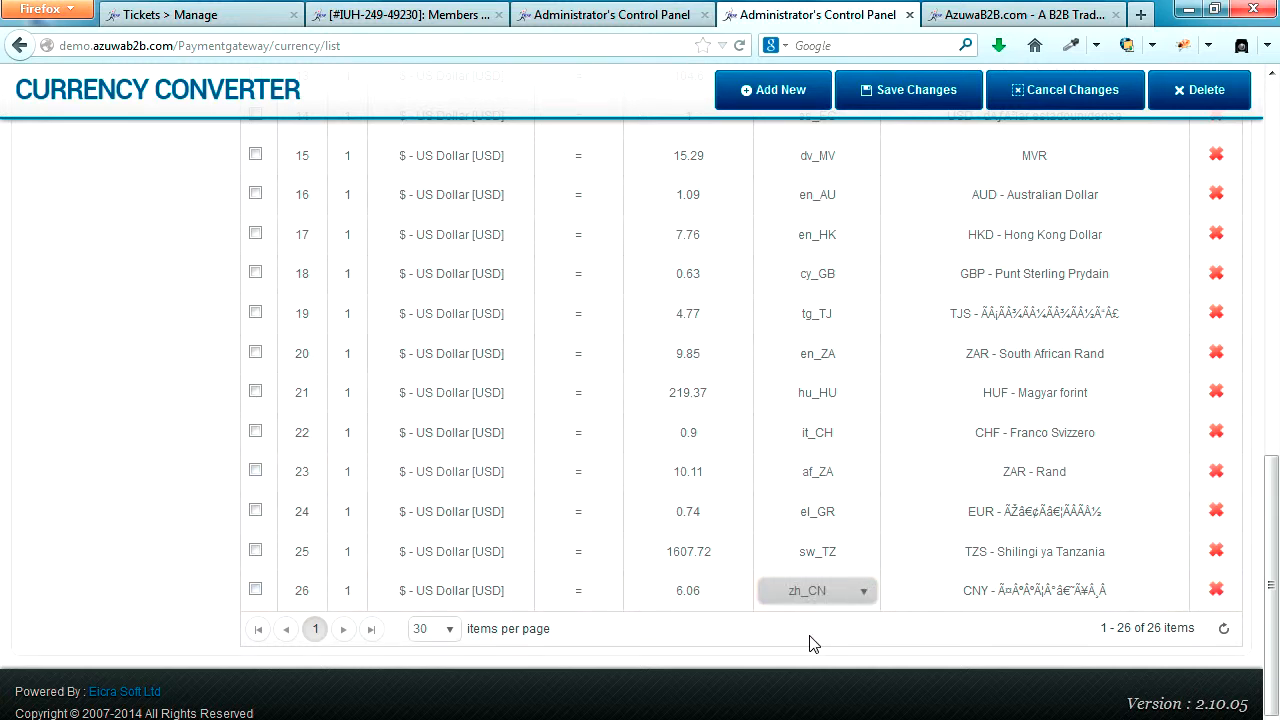
left_click(812, 643)
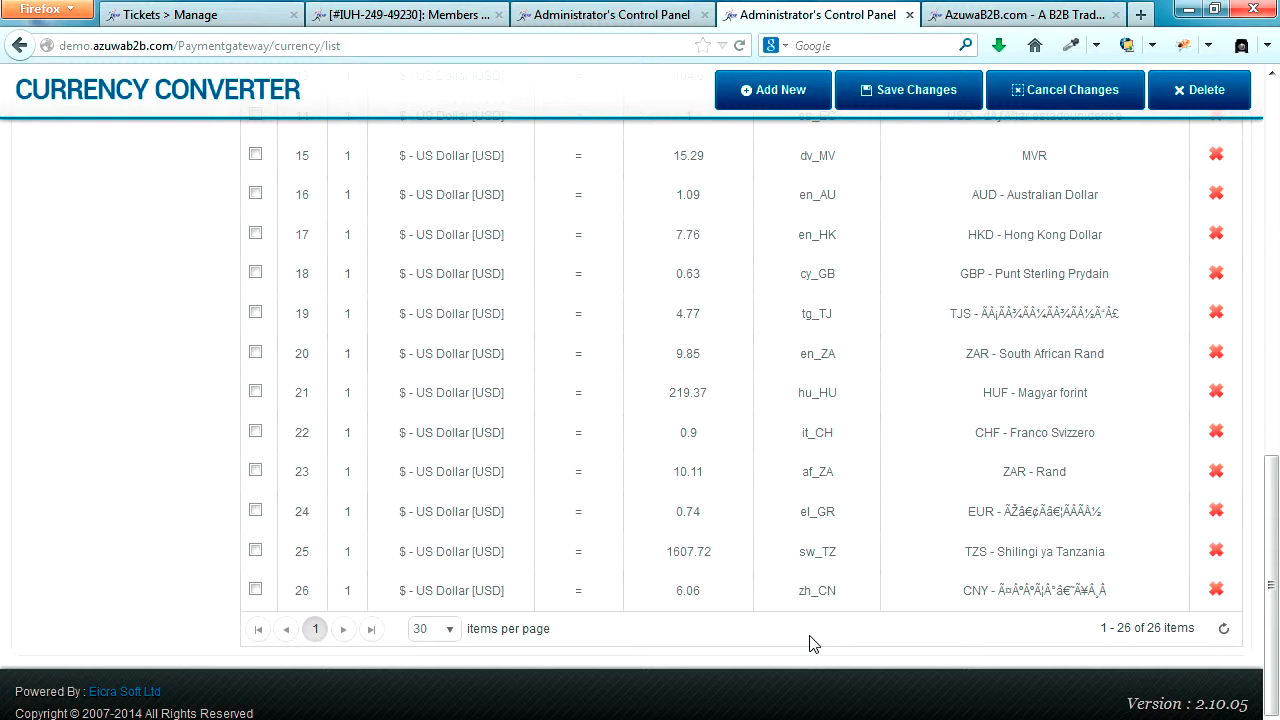
Step: Return to the Sea Shell Handicrafts selling lead and set its Currency Locale to zh_CN
left_click(627, 17)
left_click(786, 497)
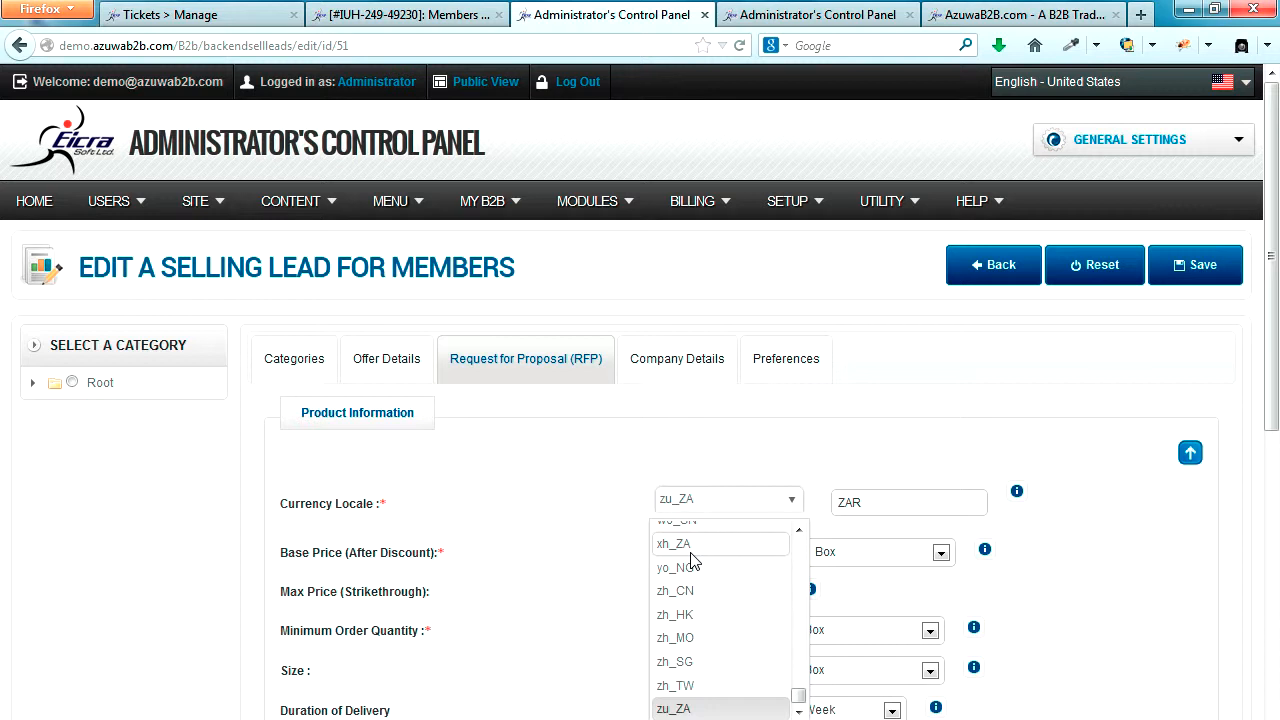
key("z")
key("Down")
key("Down")
key("Down")
key("Down")
key("Down")
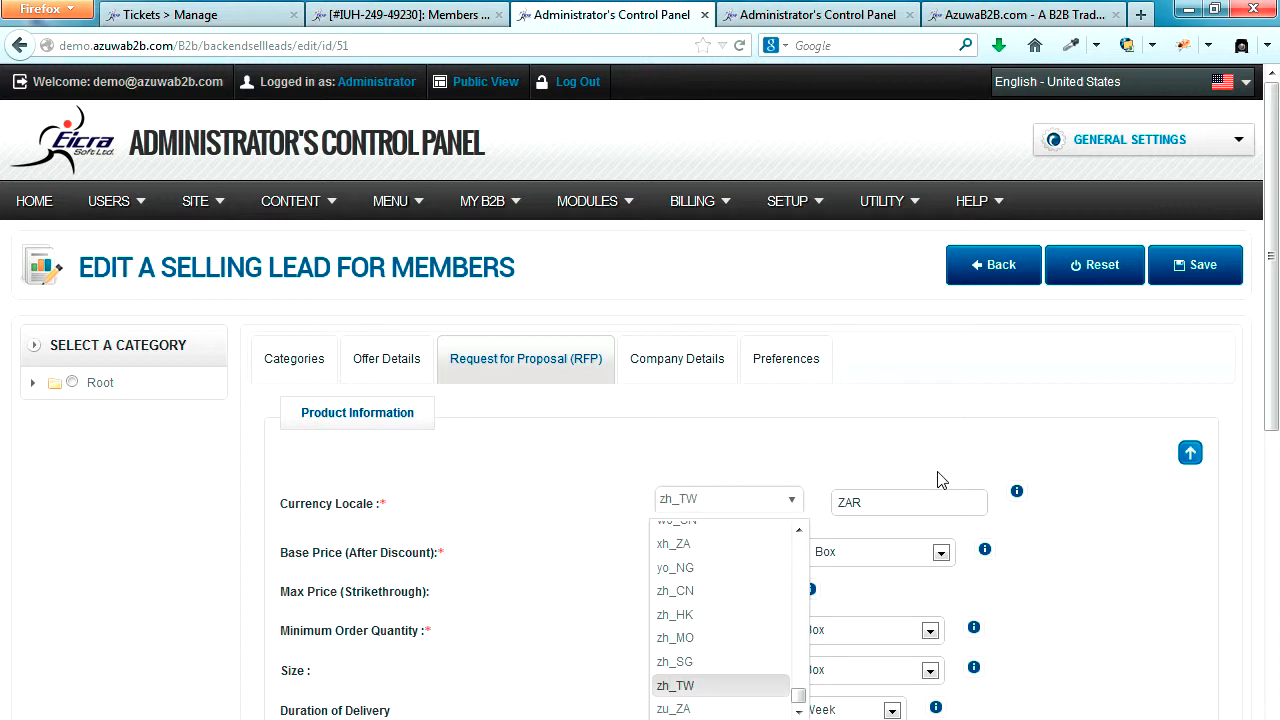
key("z")
key("Down")
key("Down")
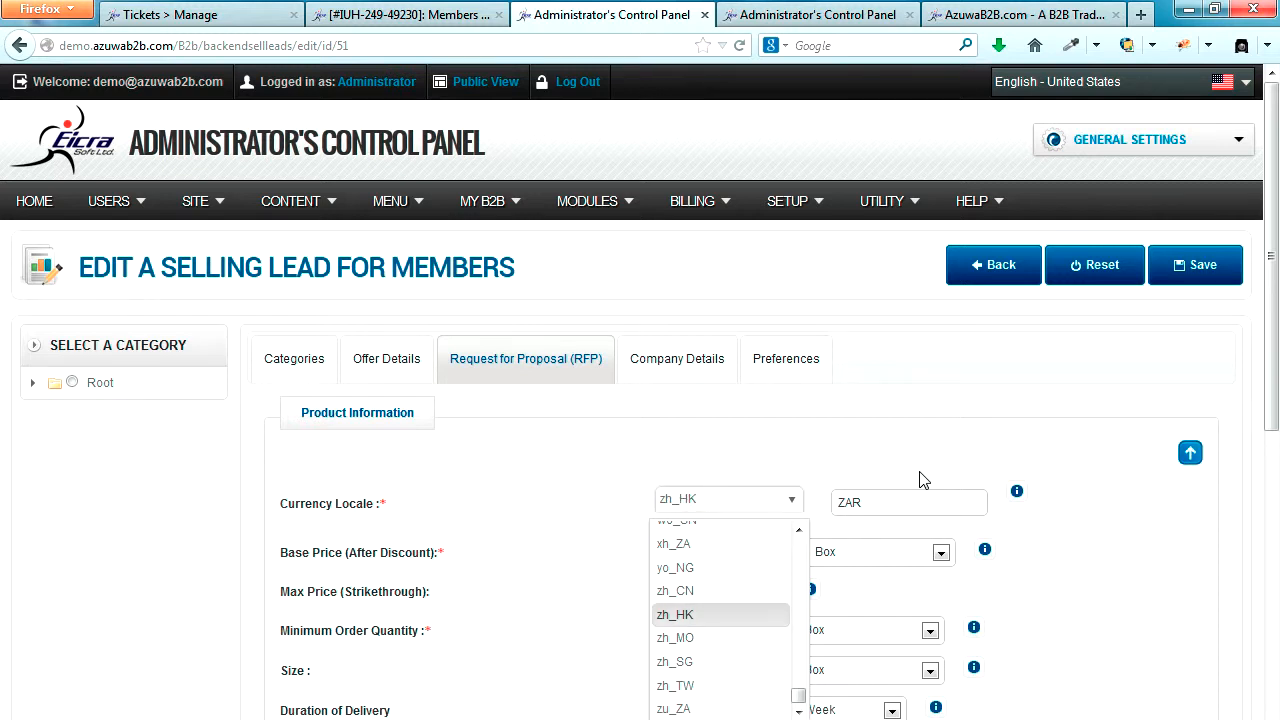
key("Down")
key("Down")
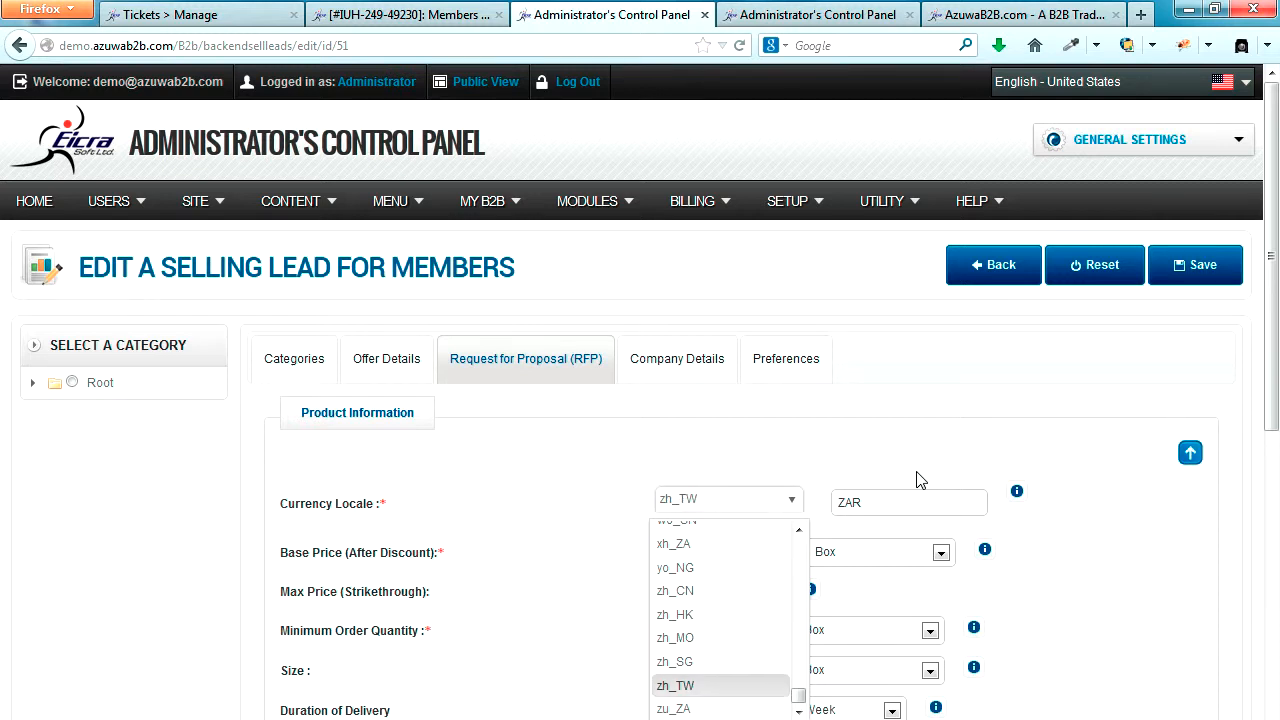
left_click(684, 592)
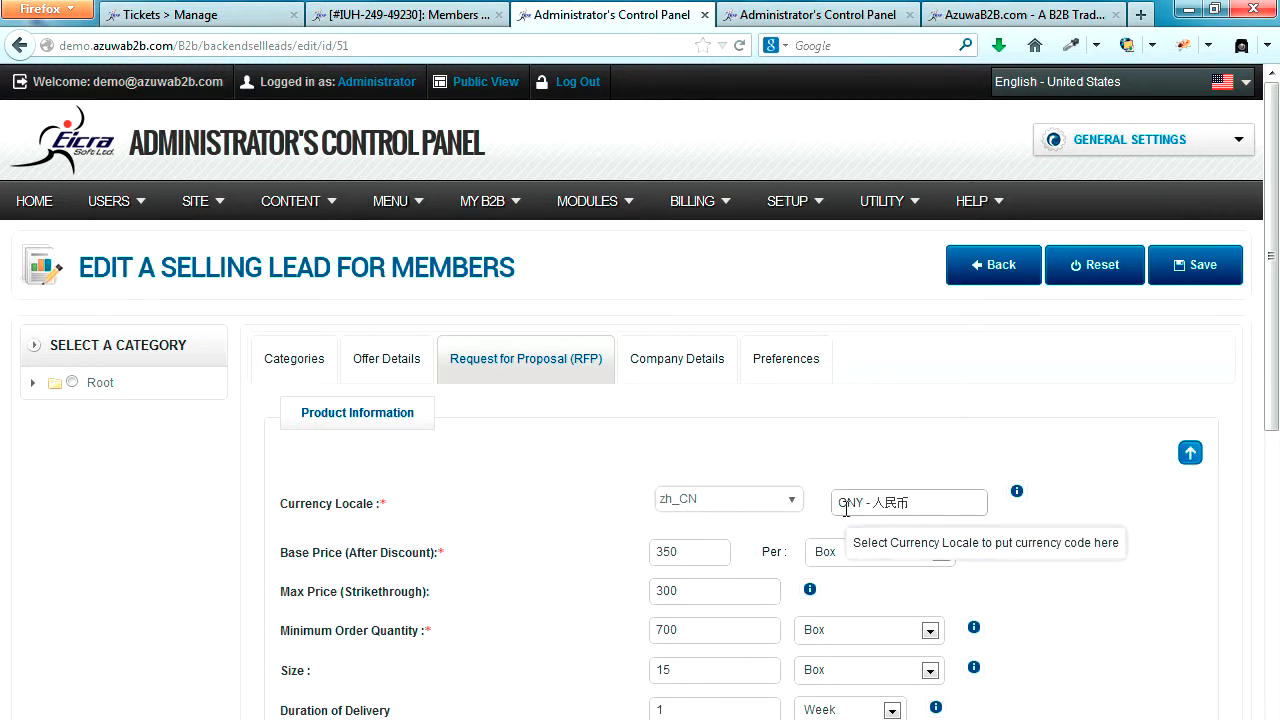
Step: Check the currency code filled in for the locale, save the selling lead and review its product information
left_click(875, 503)
left_click_drag(875, 503, 920, 504)
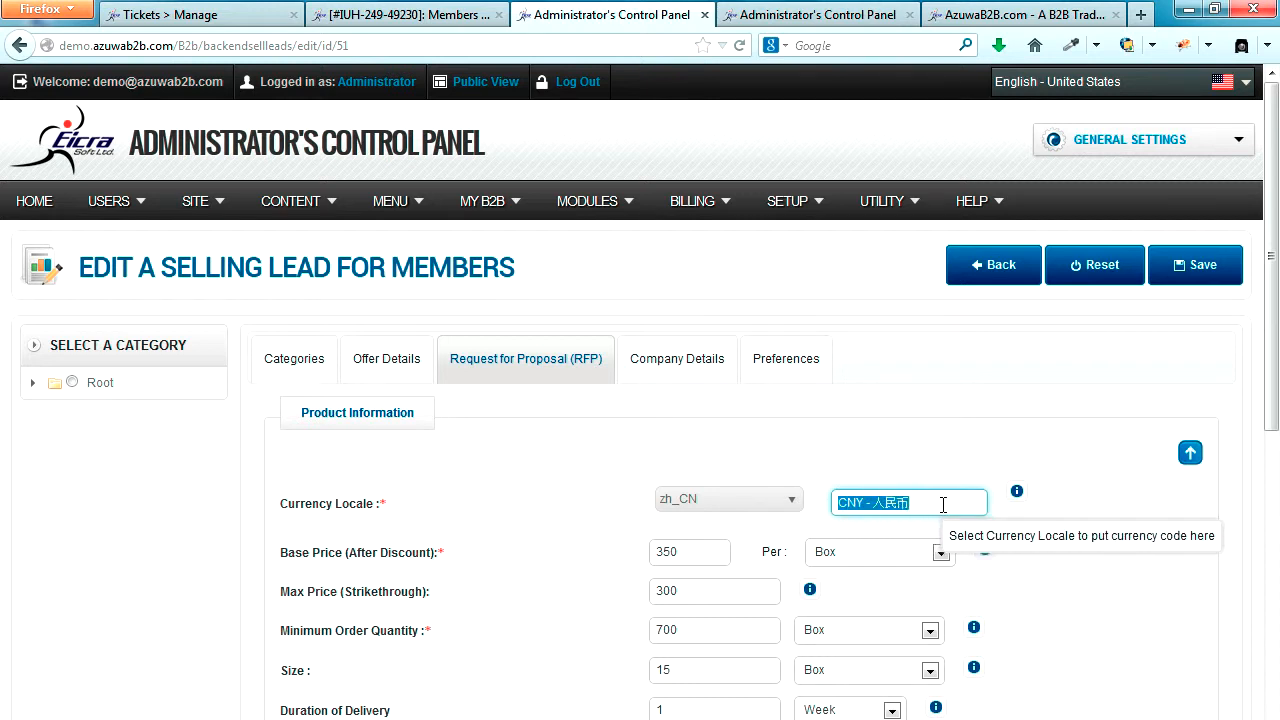
left_click(1203, 266)
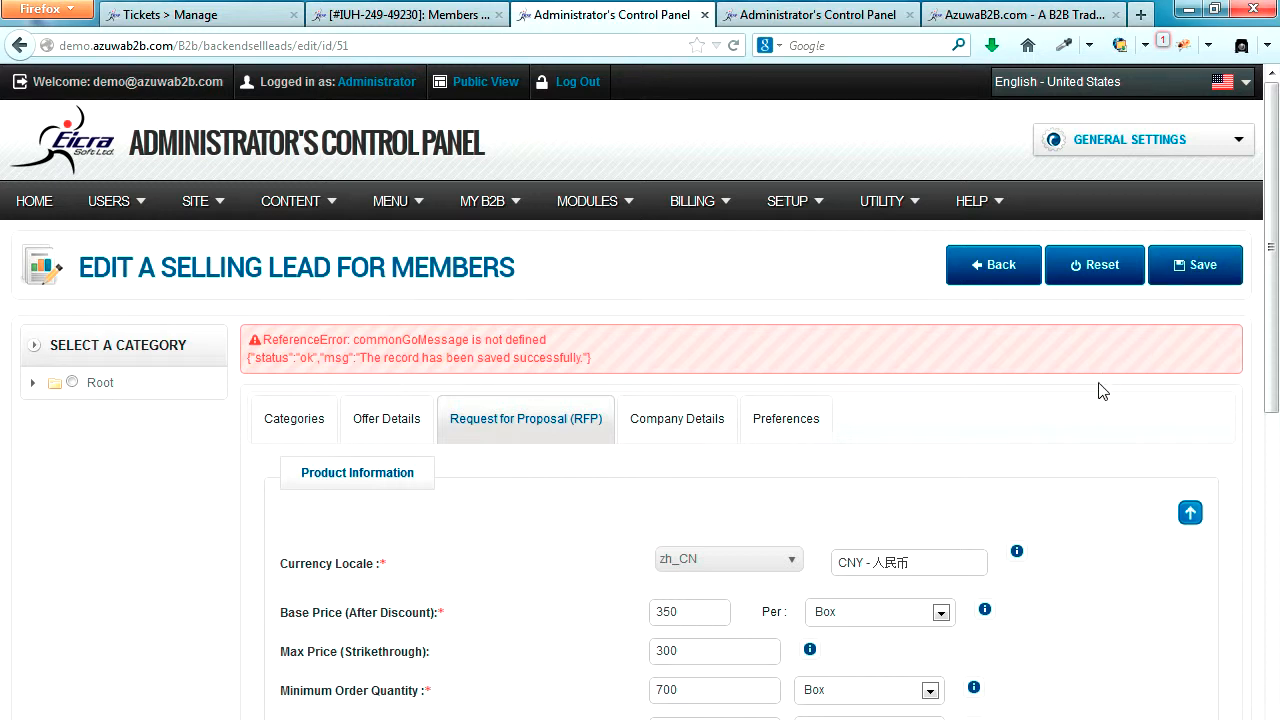
scroll(1095, 403, "down", 3)
scroll(1095, 403, "down", 3)
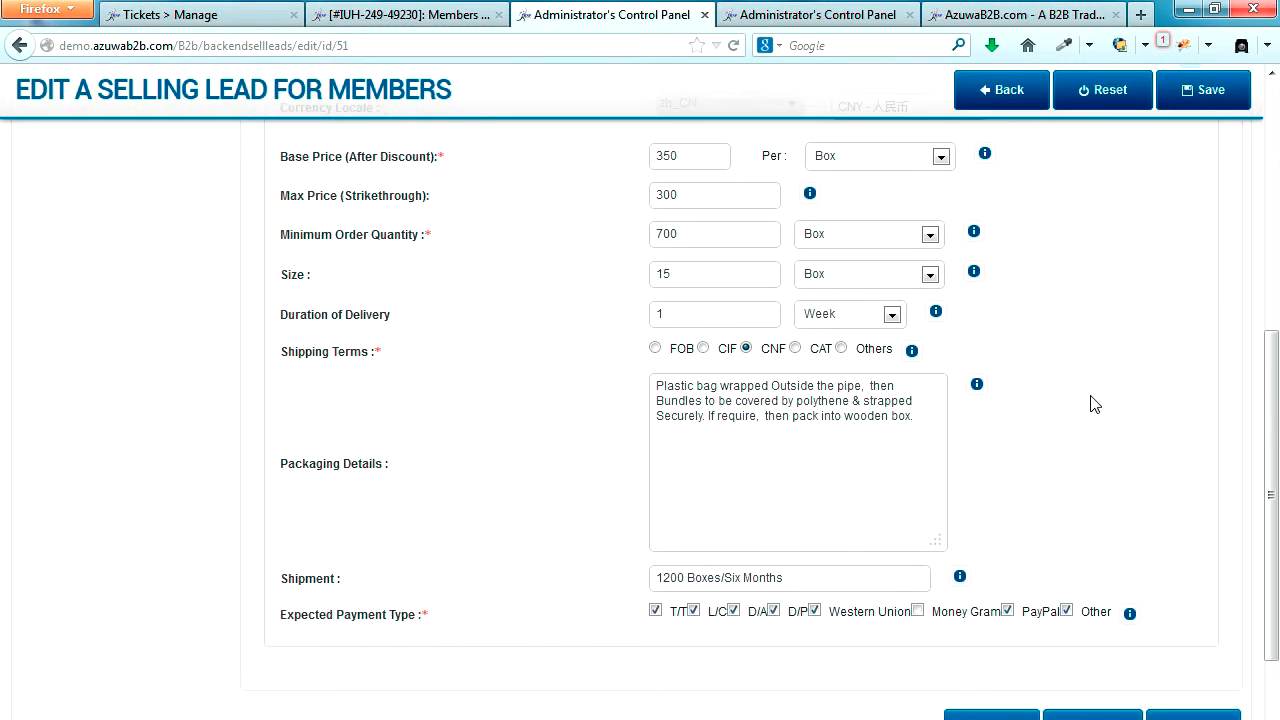
scroll(1095, 403, "up", 2)
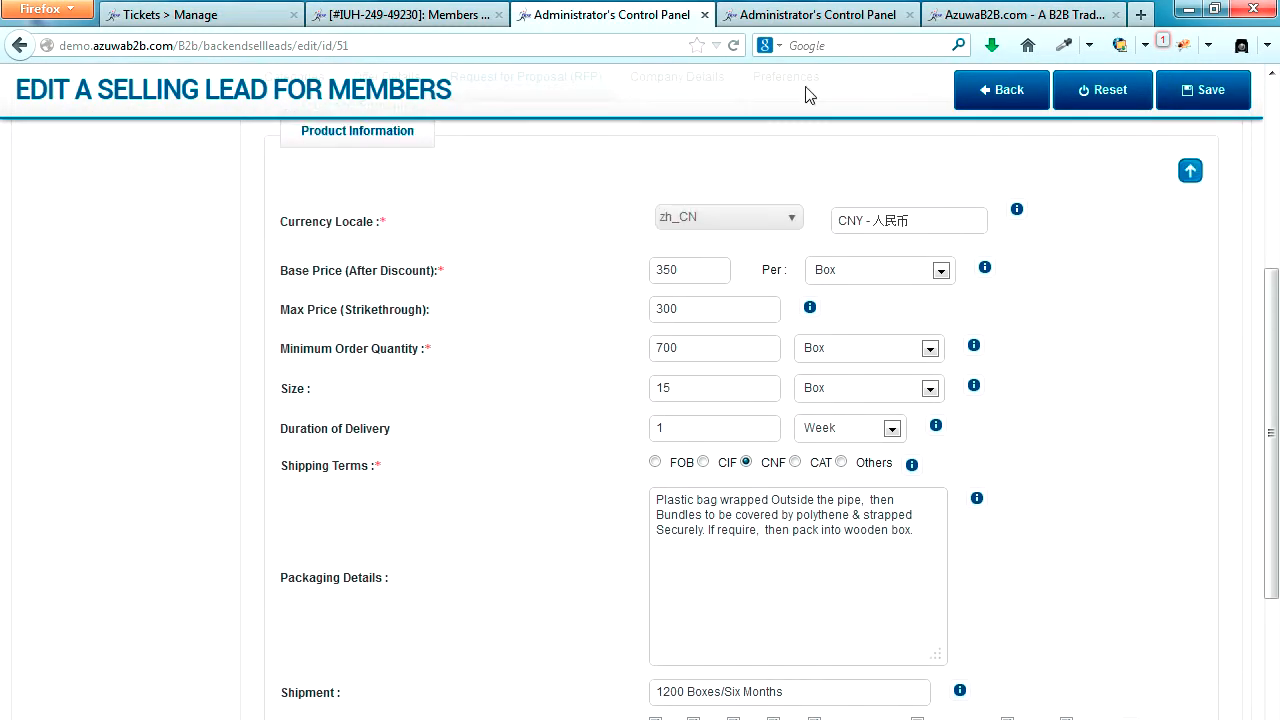
Step: Switch to the AzuwaB2B storefront, reload the home page and check the Sea Shell offer for a cart option
left_click(1014, 14)
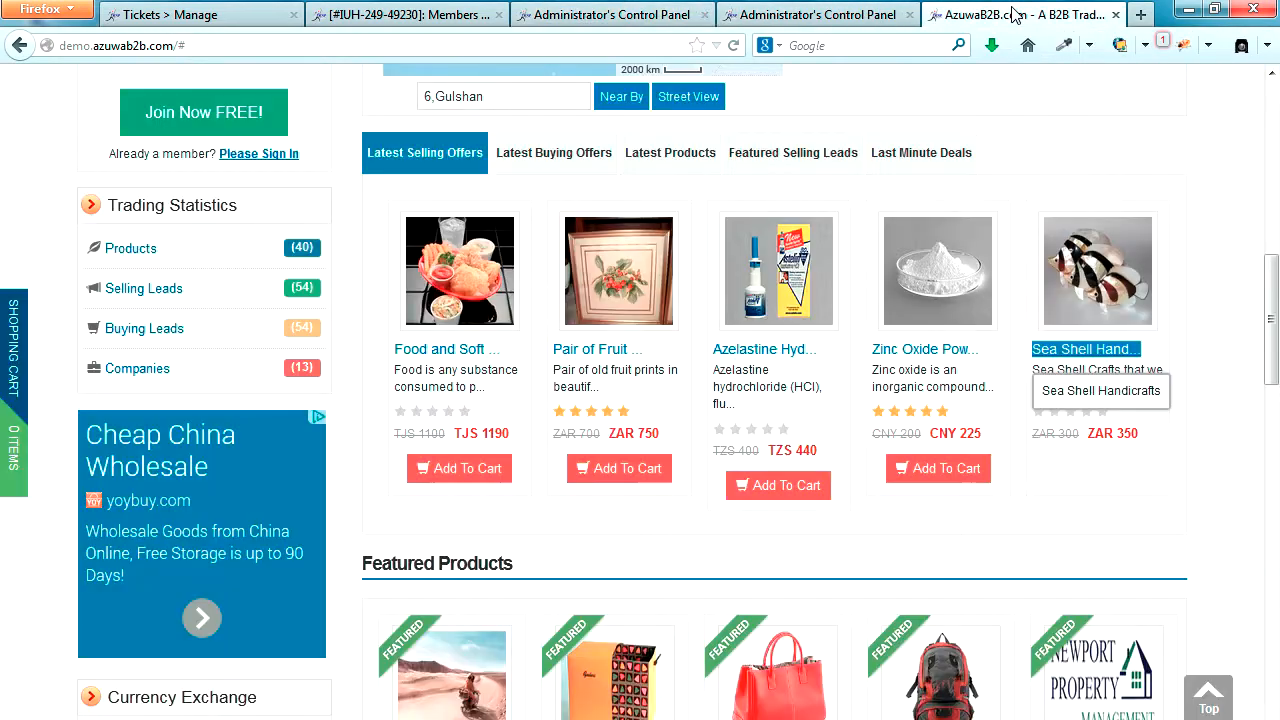
left_click(735, 46)
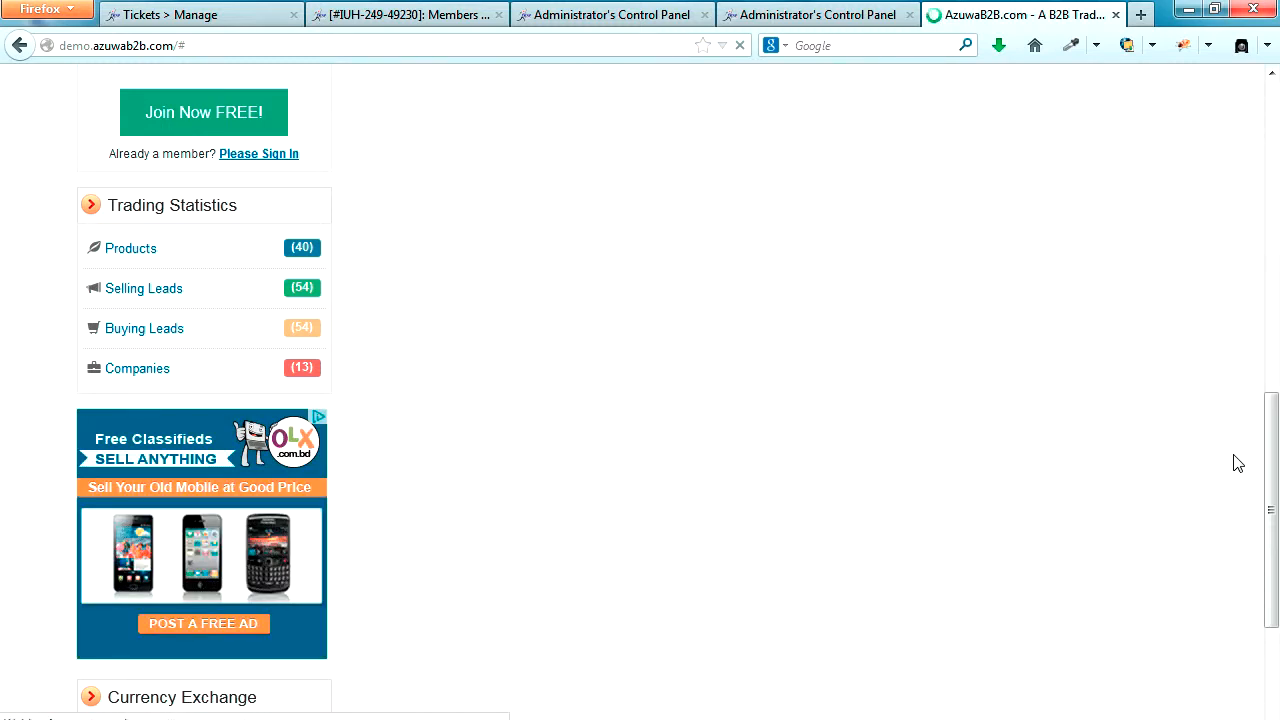
scroll(1236, 463, "down", 2)
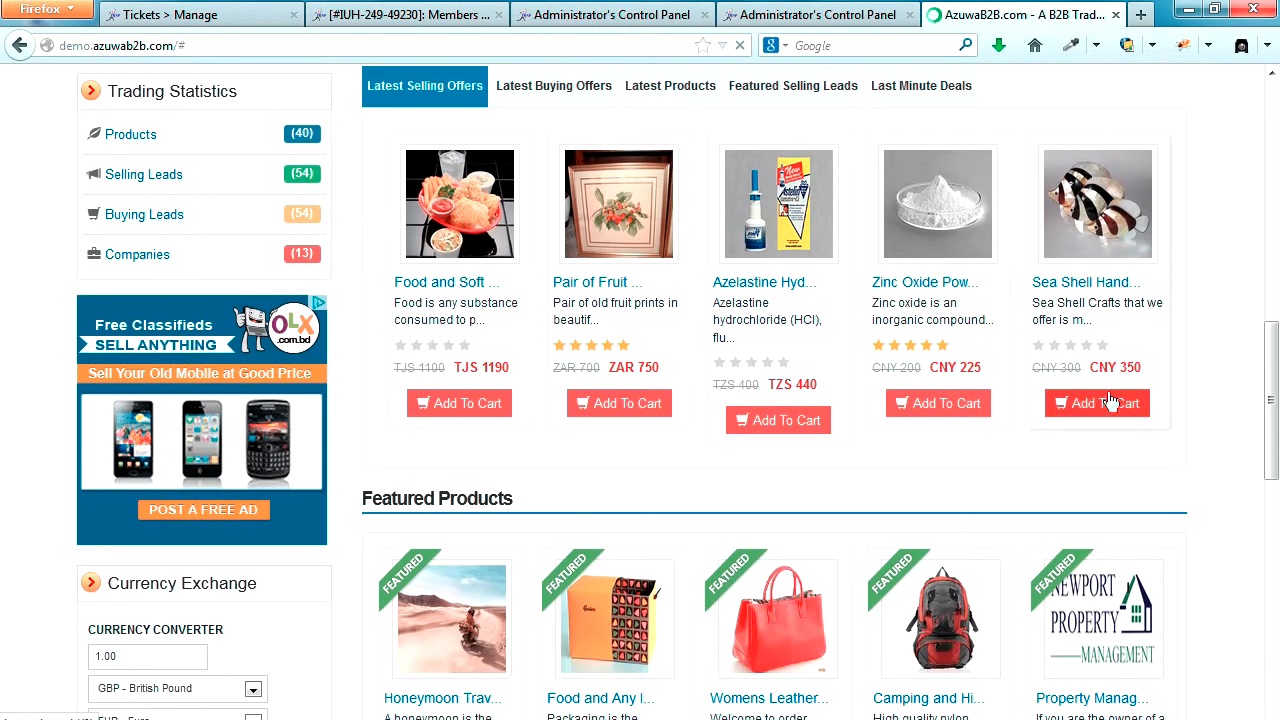
Step: Check the storefront home page for cart controls across the Latest Buying Offers, Latest Products, Featured Selling Leads and Last Minute Deals listings
scroll(1108, 410, "down", 1)
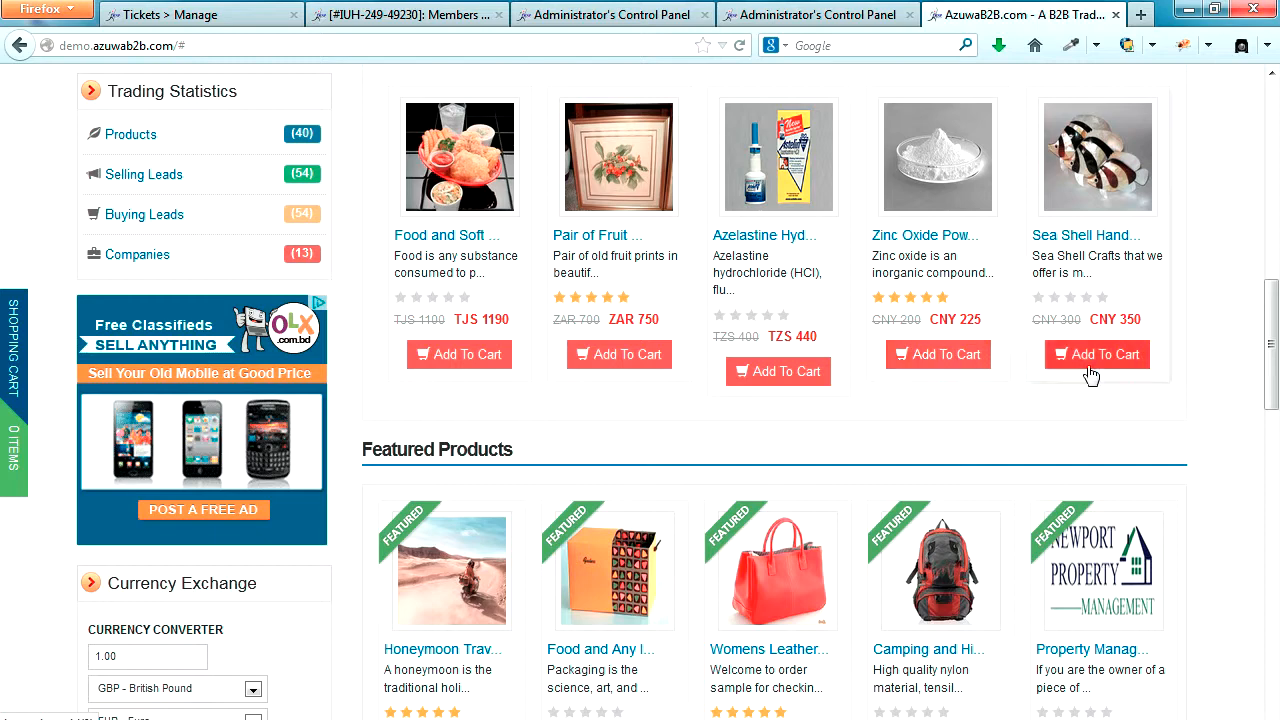
scroll(1233, 372, "up", 10)
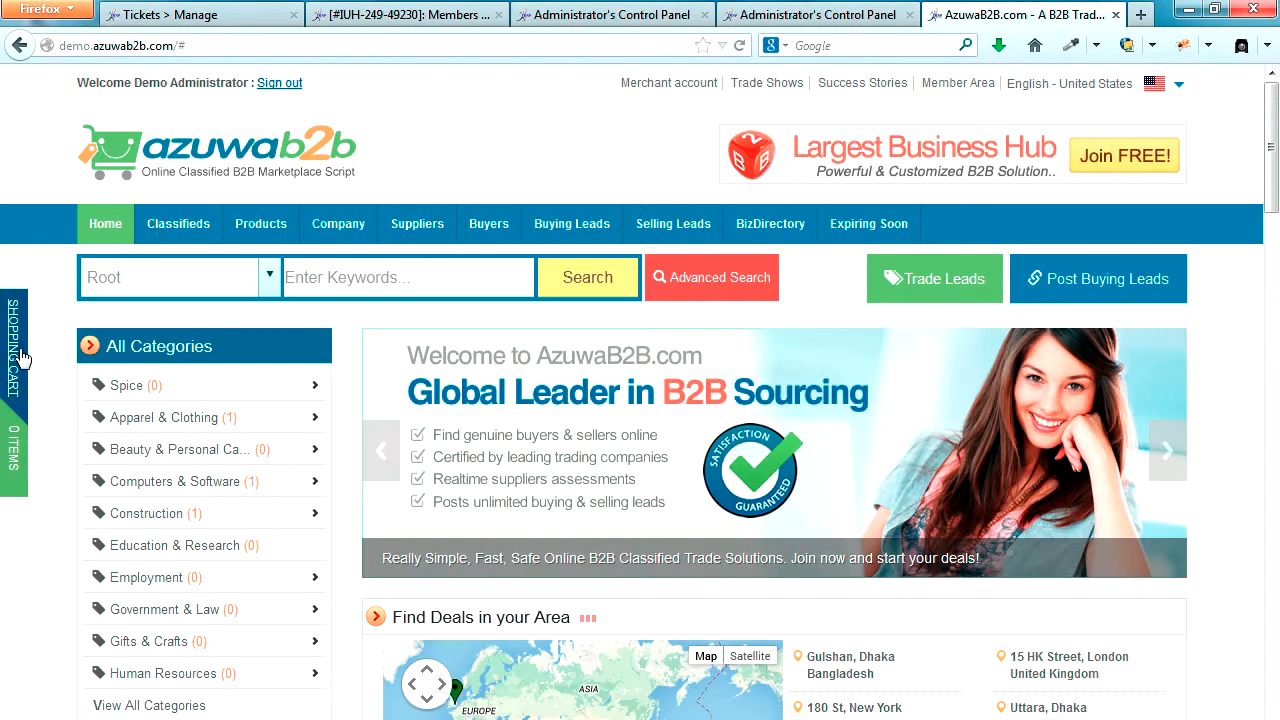
scroll(14, 405, "down", 5)
scroll(14, 405, "down", 4)
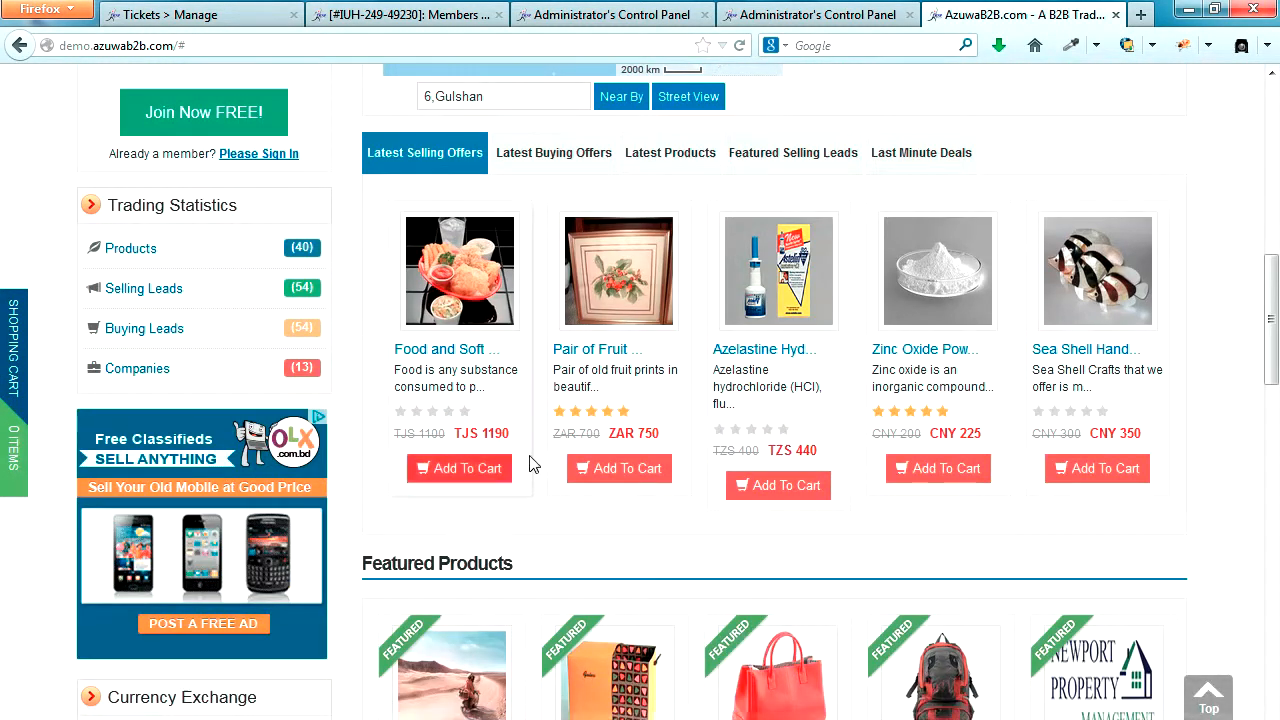
left_click(558, 160)
left_click(666, 160)
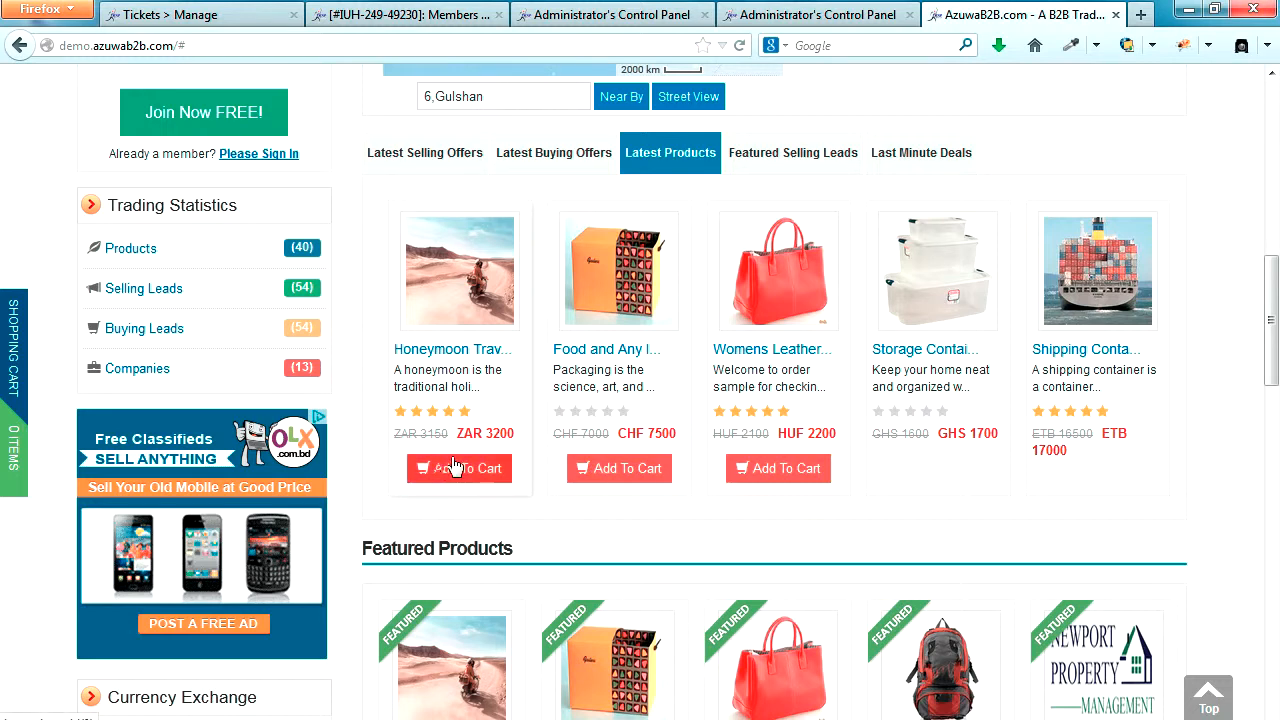
left_click(818, 145)
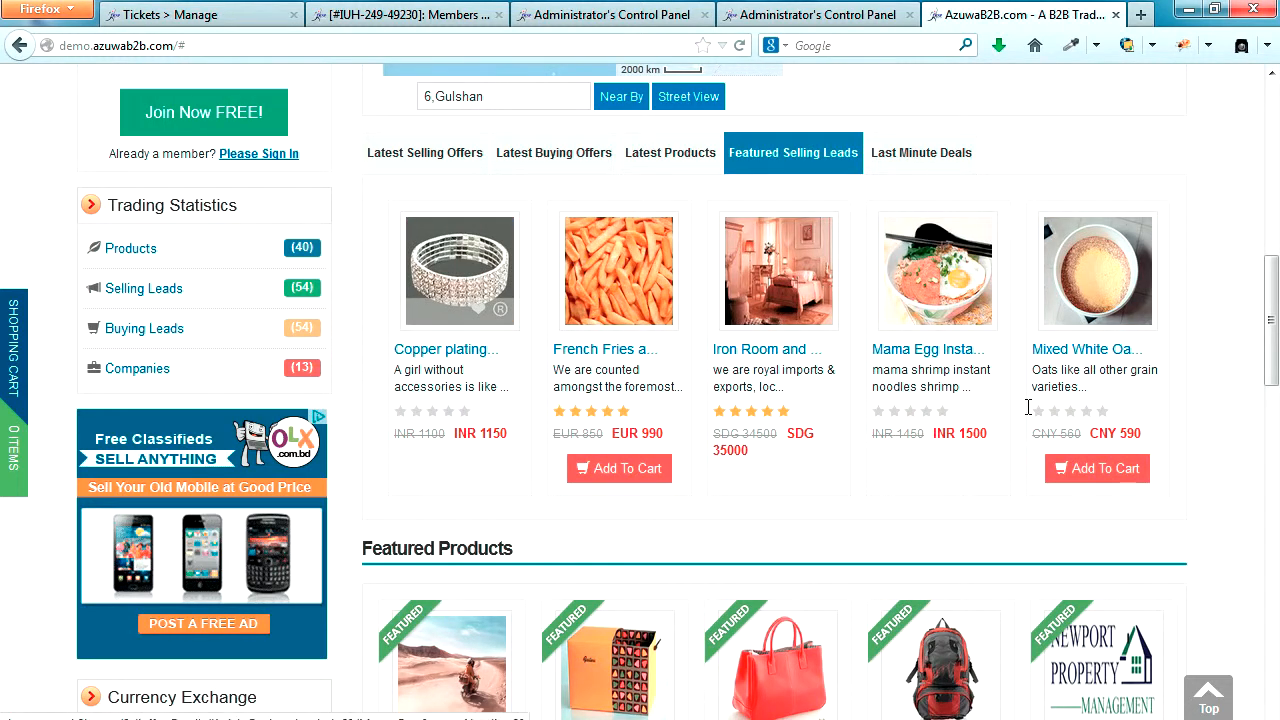
left_click(921, 155)
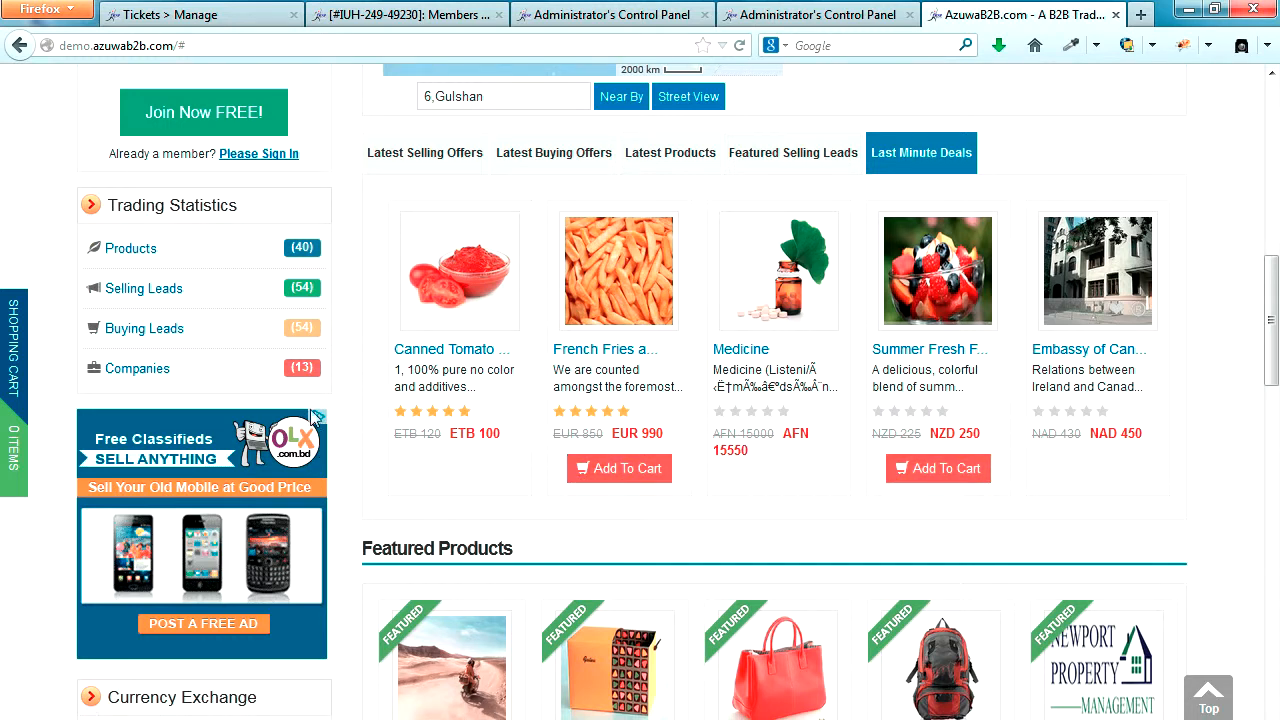
Step: Switch back to the Administrator's Control Panel and open the Global Settings
left_click(597, 12)
scroll(506, 330, "up", 5)
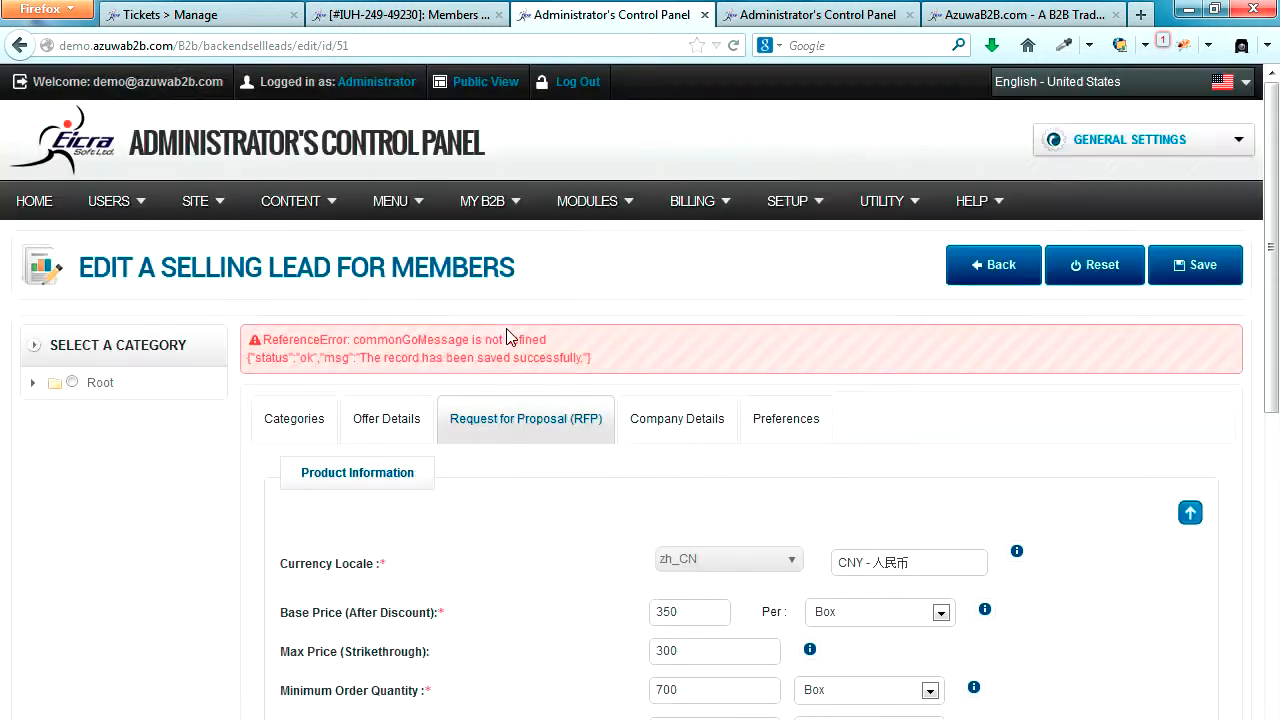
left_click(1238, 140)
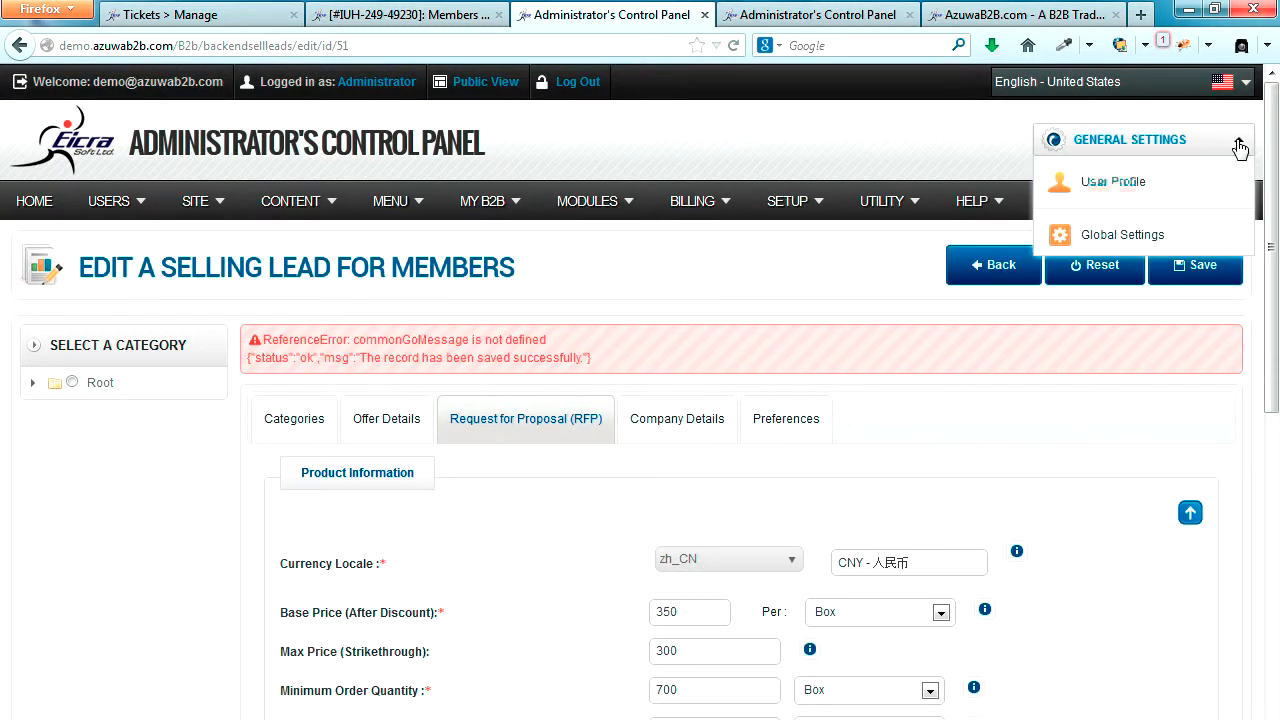
left_click(1112, 234)
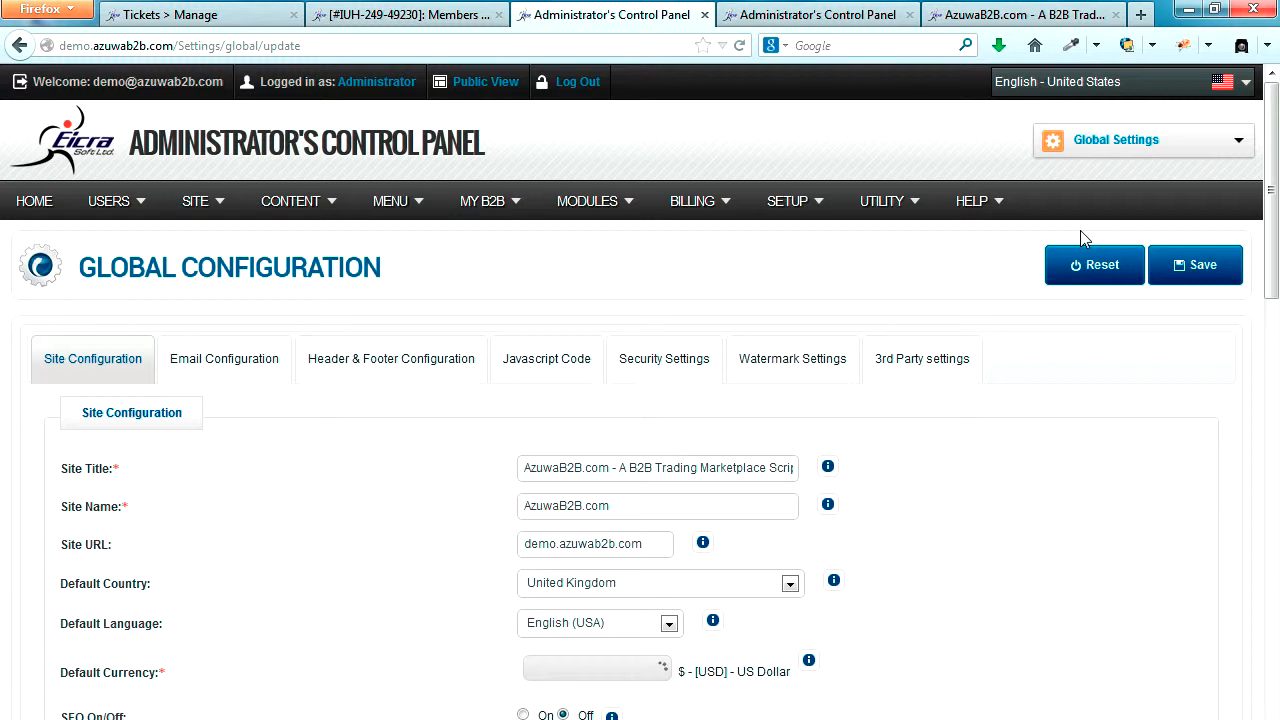
Step: Set Shopping Cart OFF/ON to Disallowed in the Payment & Billing settings and save the global configuration
scroll(950, 464, "down", 10)
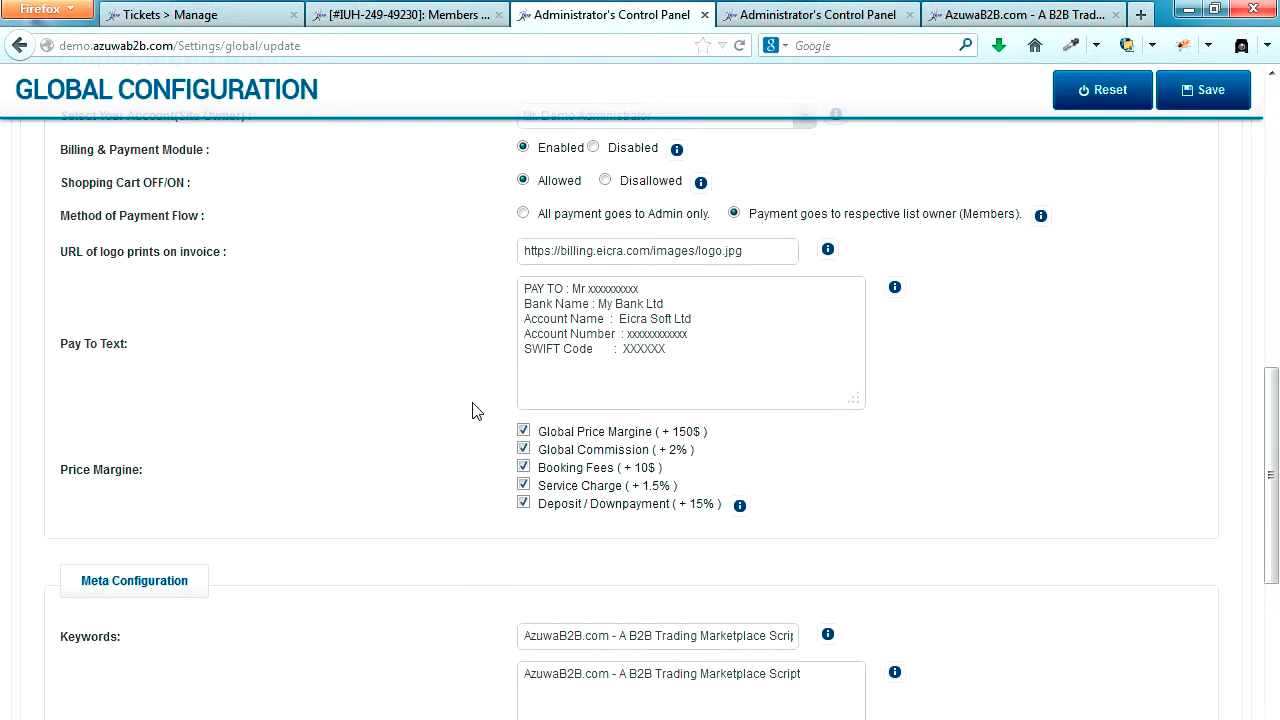
scroll(476, 411, "up", 2)
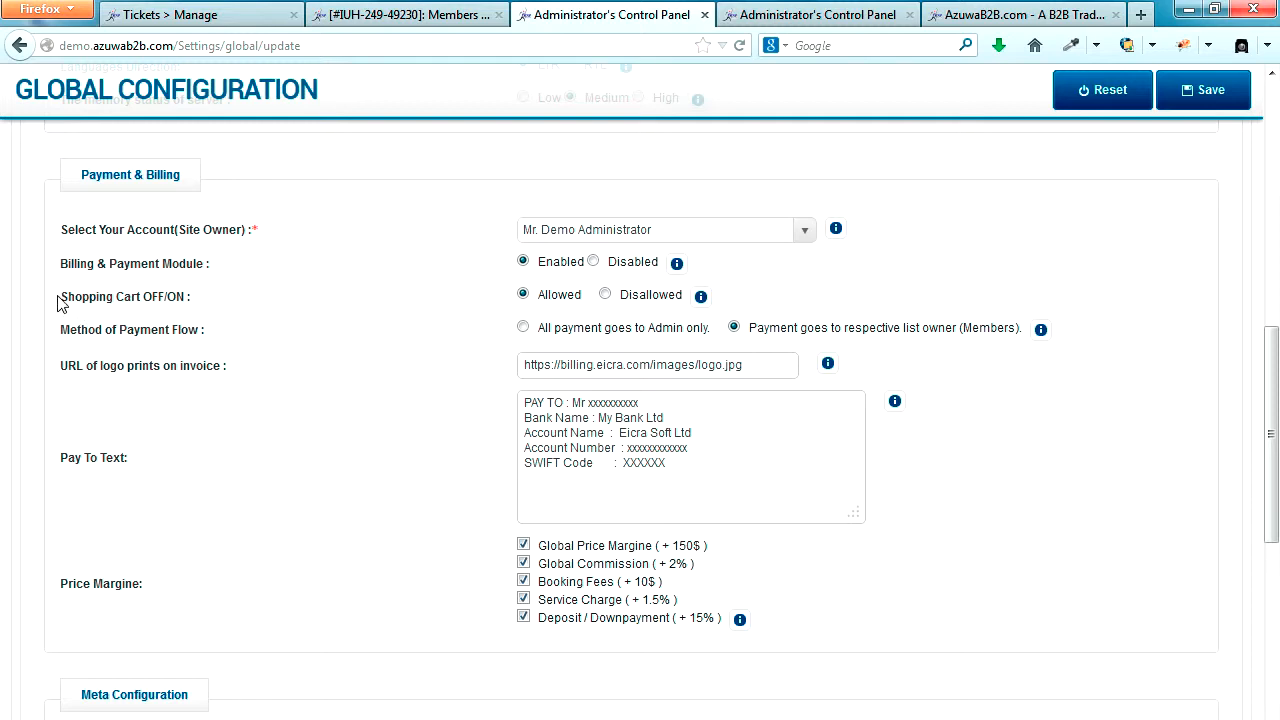
left_click_drag(65, 298, 290, 325)
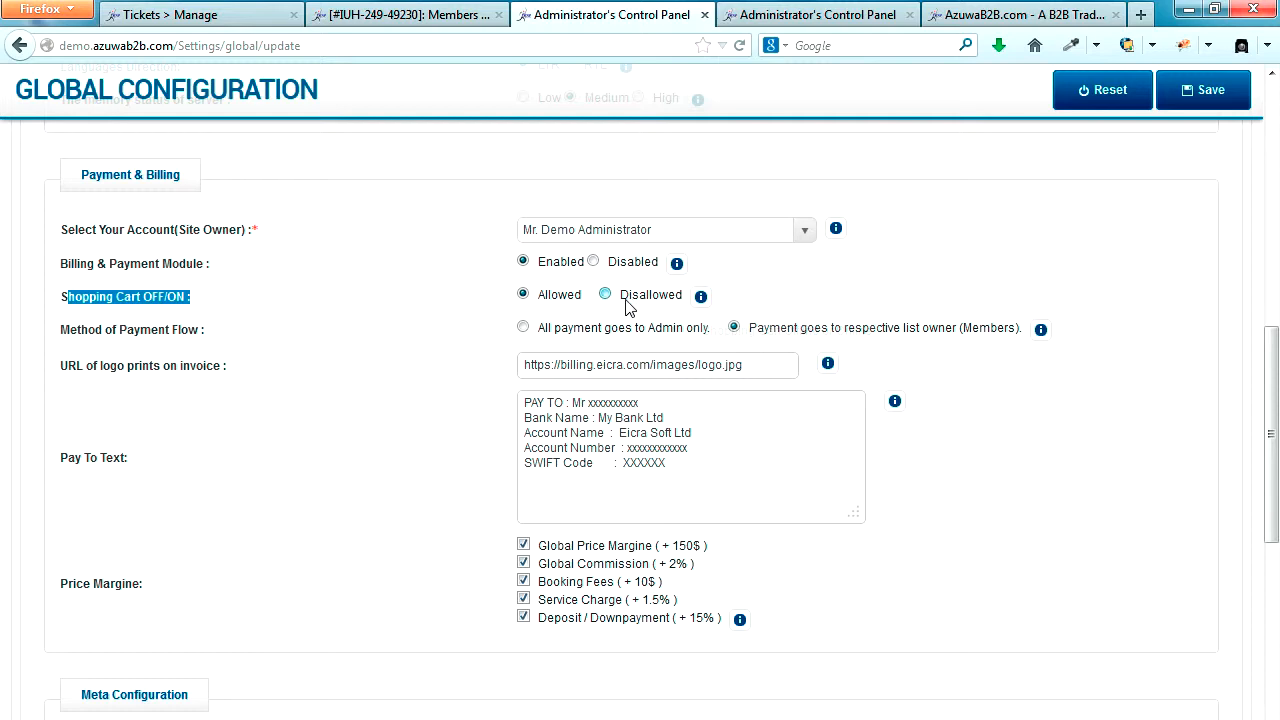
left_click(606, 295)
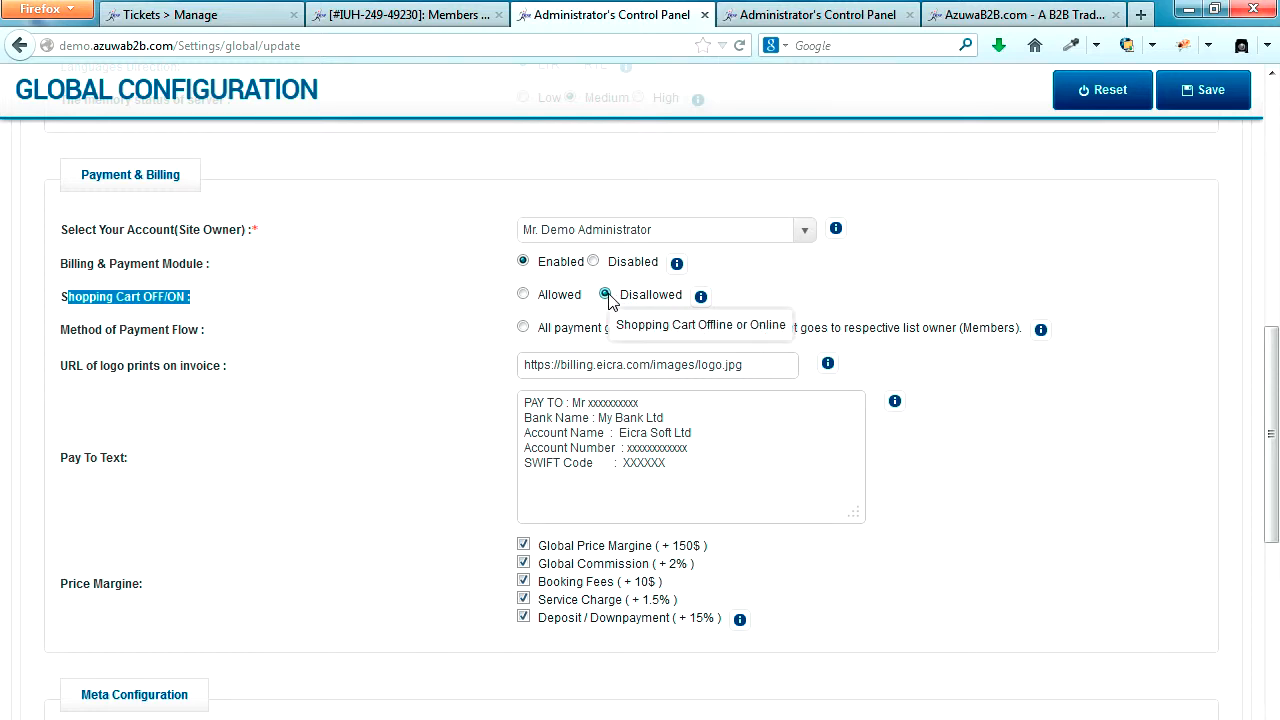
left_click(1198, 91)
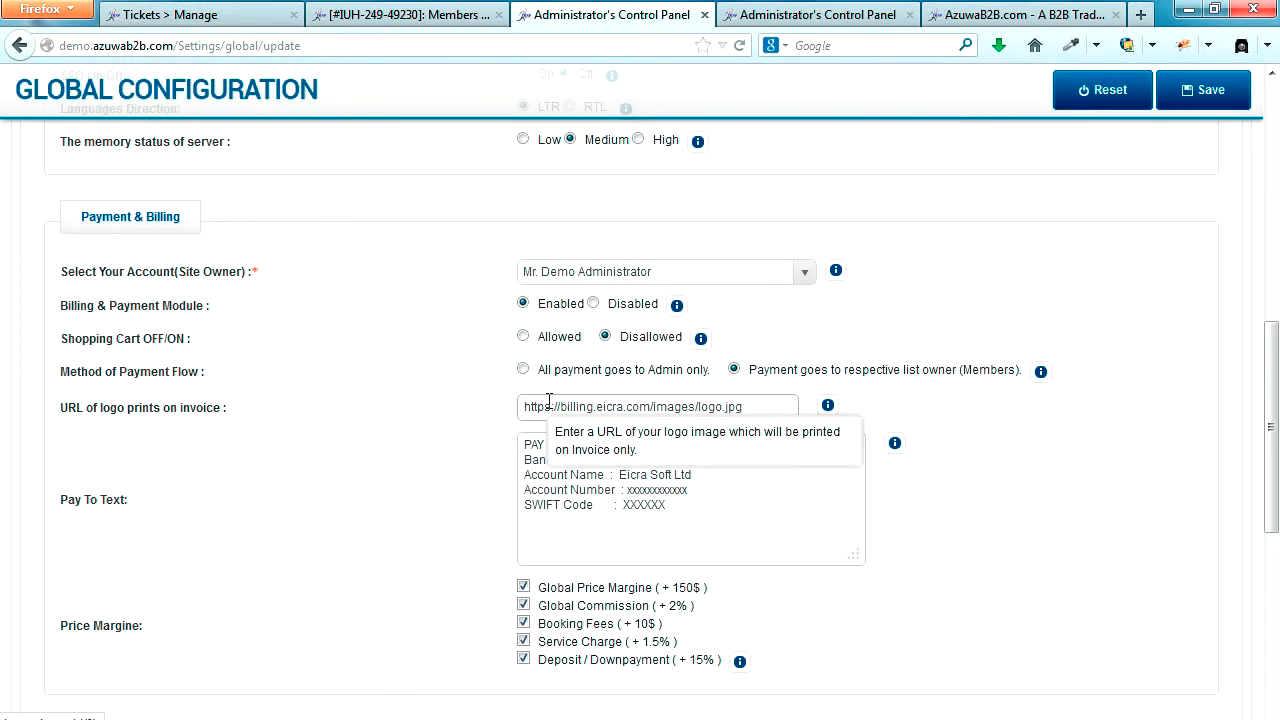
scroll(650, 350, "up", 5)
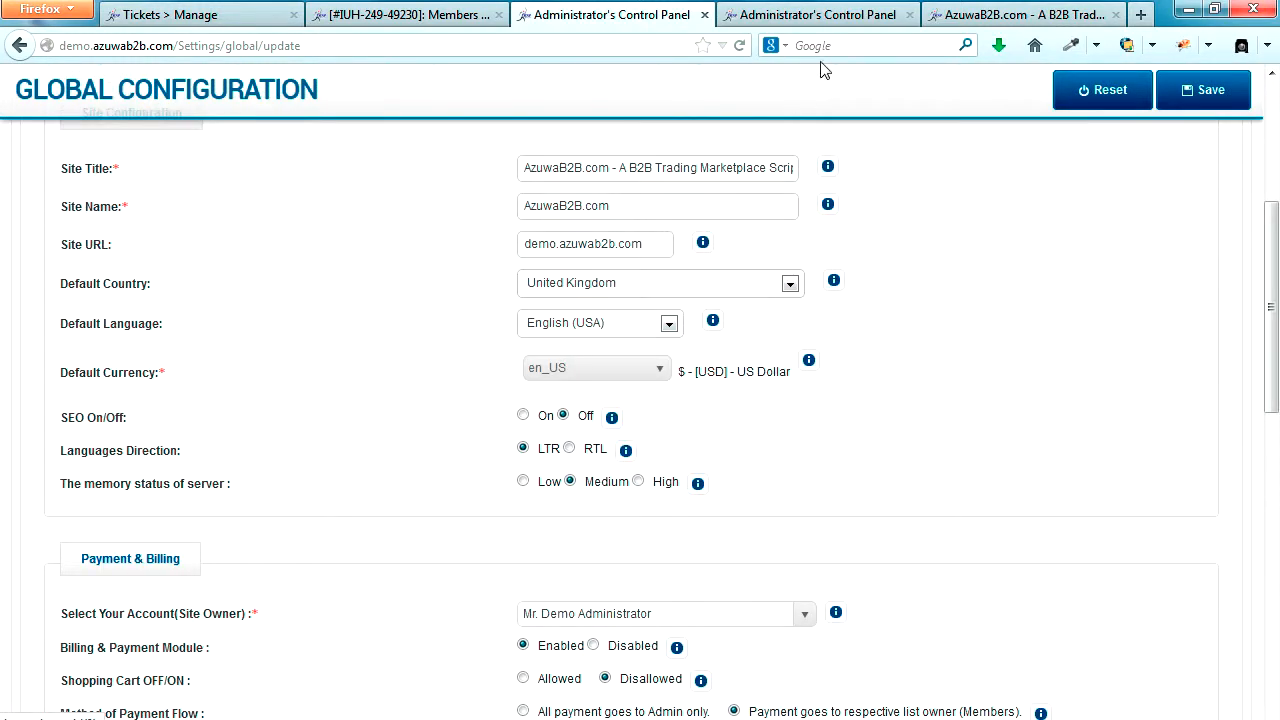
Step: Return to the AzuwaB2B storefront, reload the home page and check the Latest Selling Offers and page edge for cart controls
left_click(1025, 17)
left_click(741, 47)
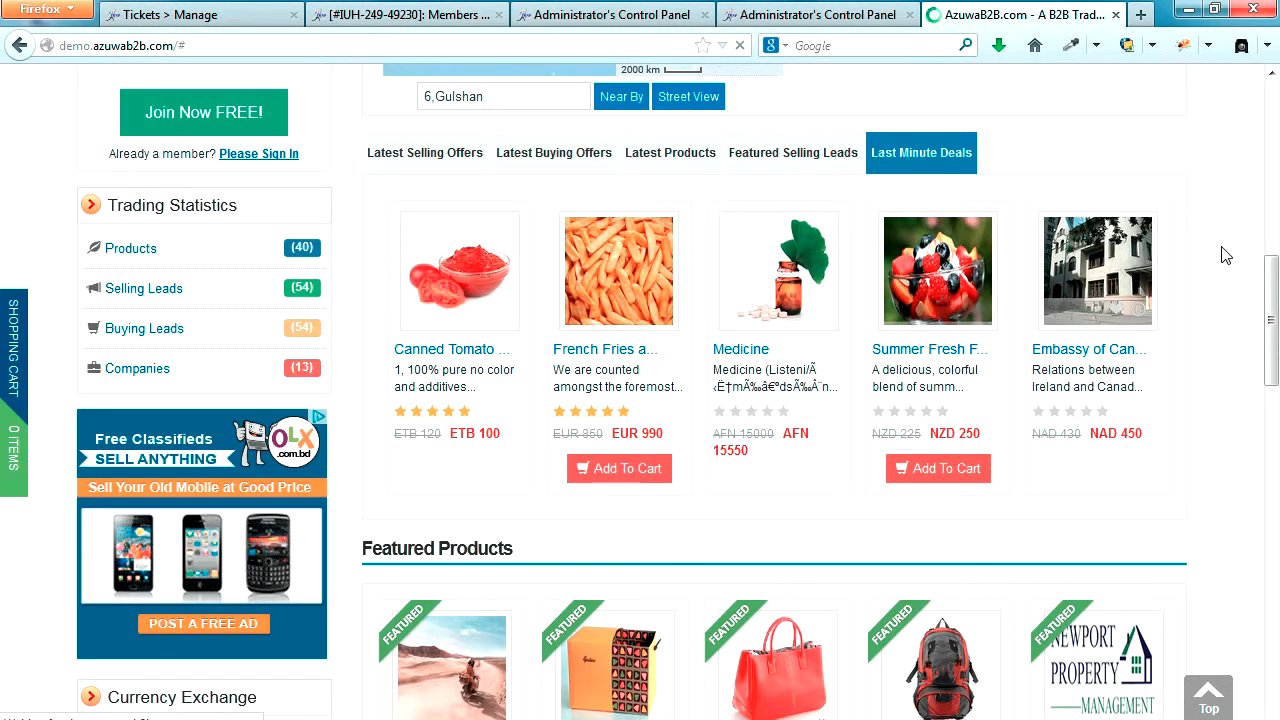
scroll(1222, 247, "up", 3)
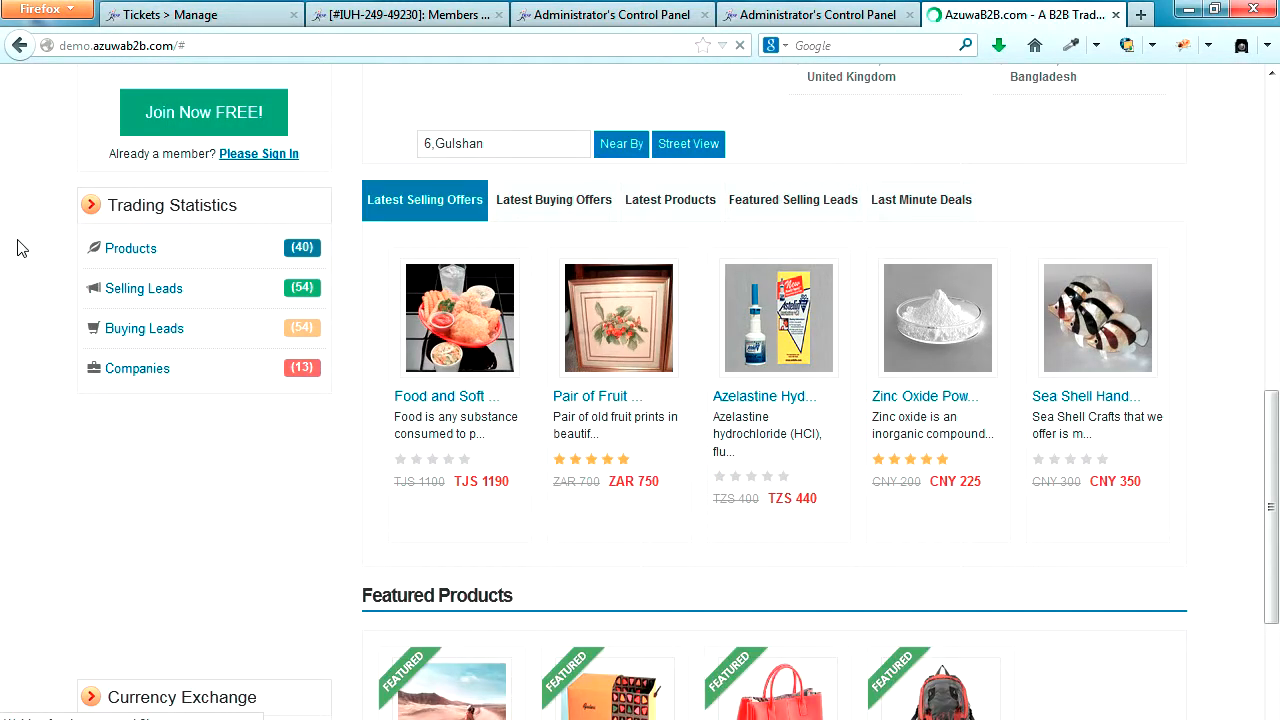
scroll(13, 431, "down", 5)
scroll(14, 432, "up", 2)
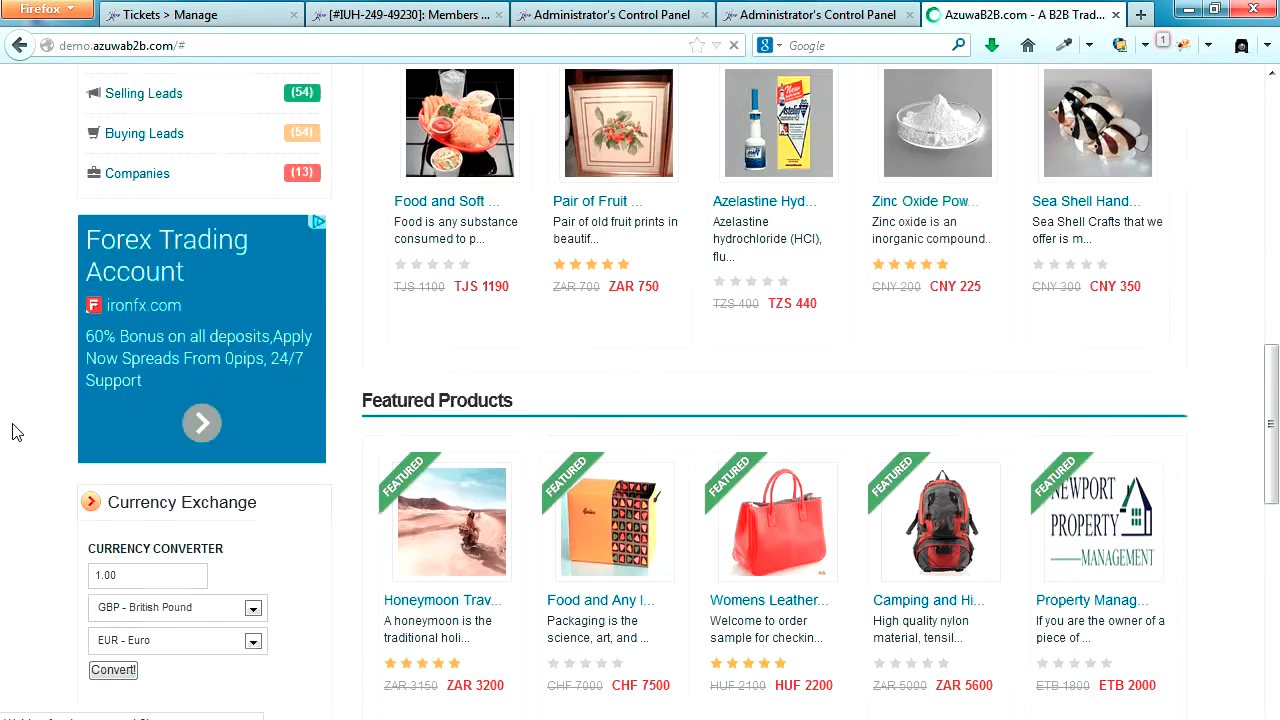
scroll(13, 431, "up", 4)
scroll(535, 570, "down", 1)
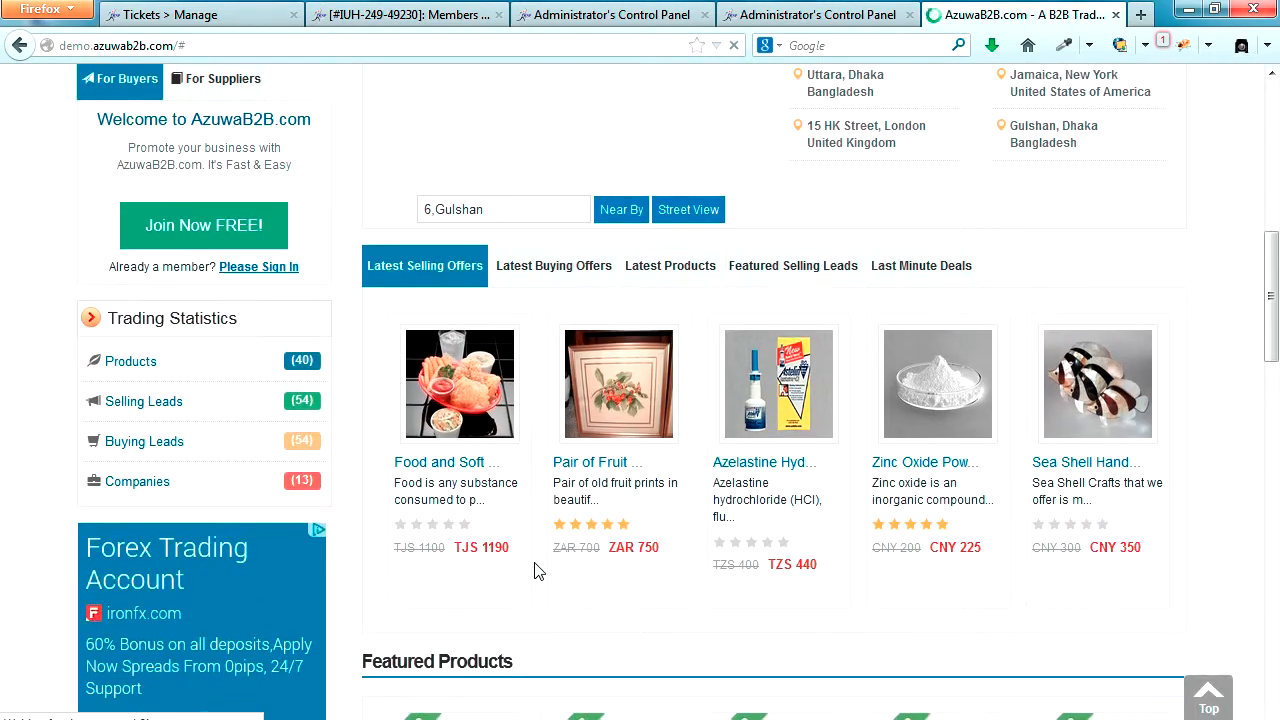
scroll(535, 570, "down", 3)
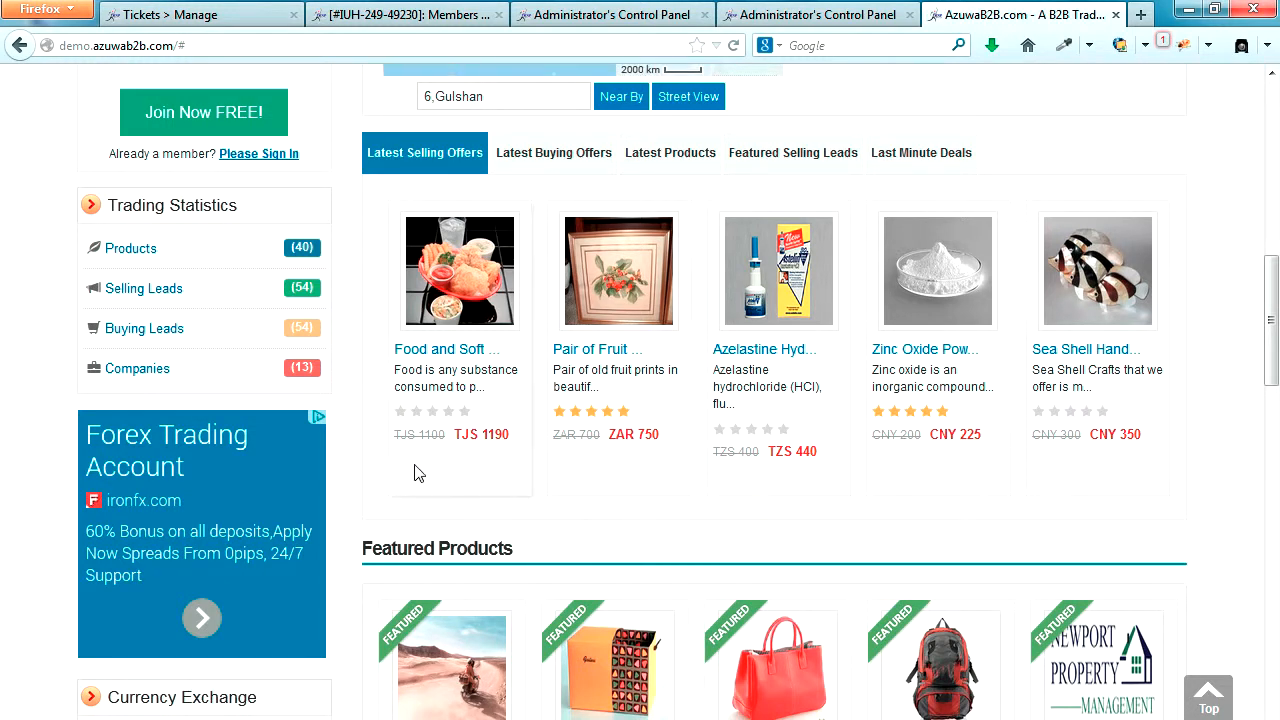
Step: Check the buying offers, latest products, featured selling leads and last minute deals for cart options with the cart disallowed
left_click(540, 155)
left_click(670, 155)
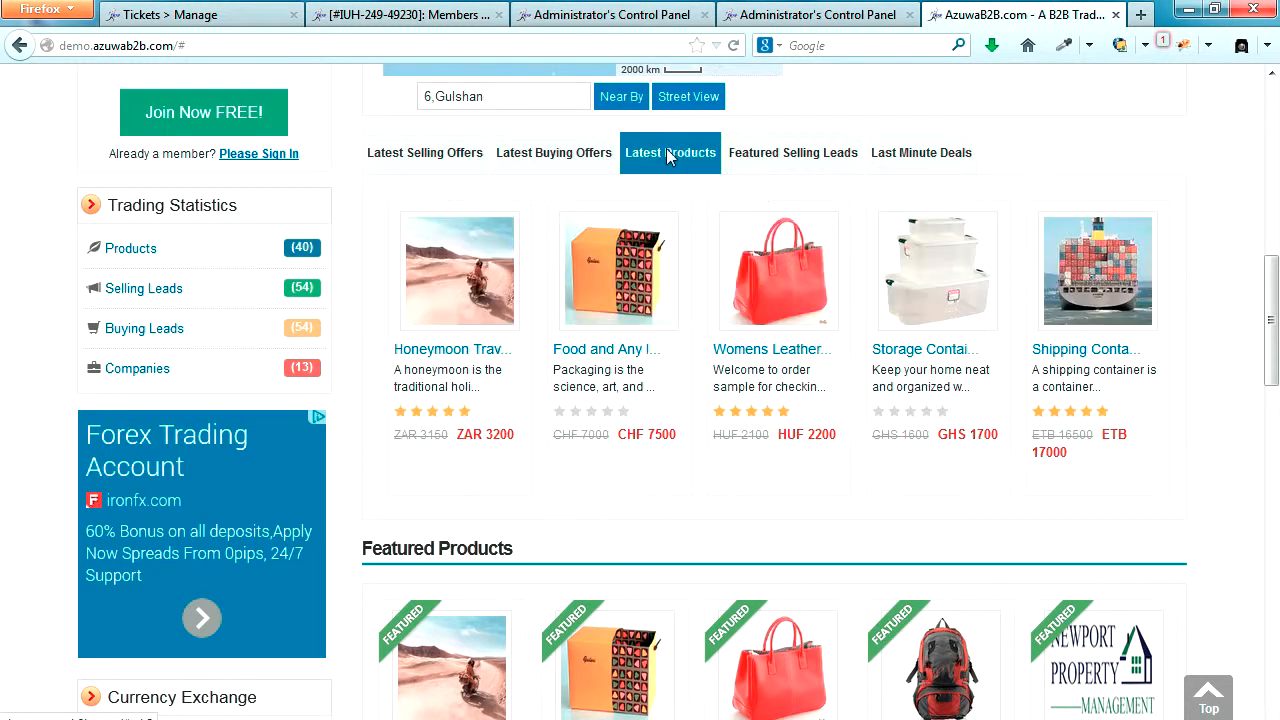
left_click(790, 157)
left_click(903, 155)
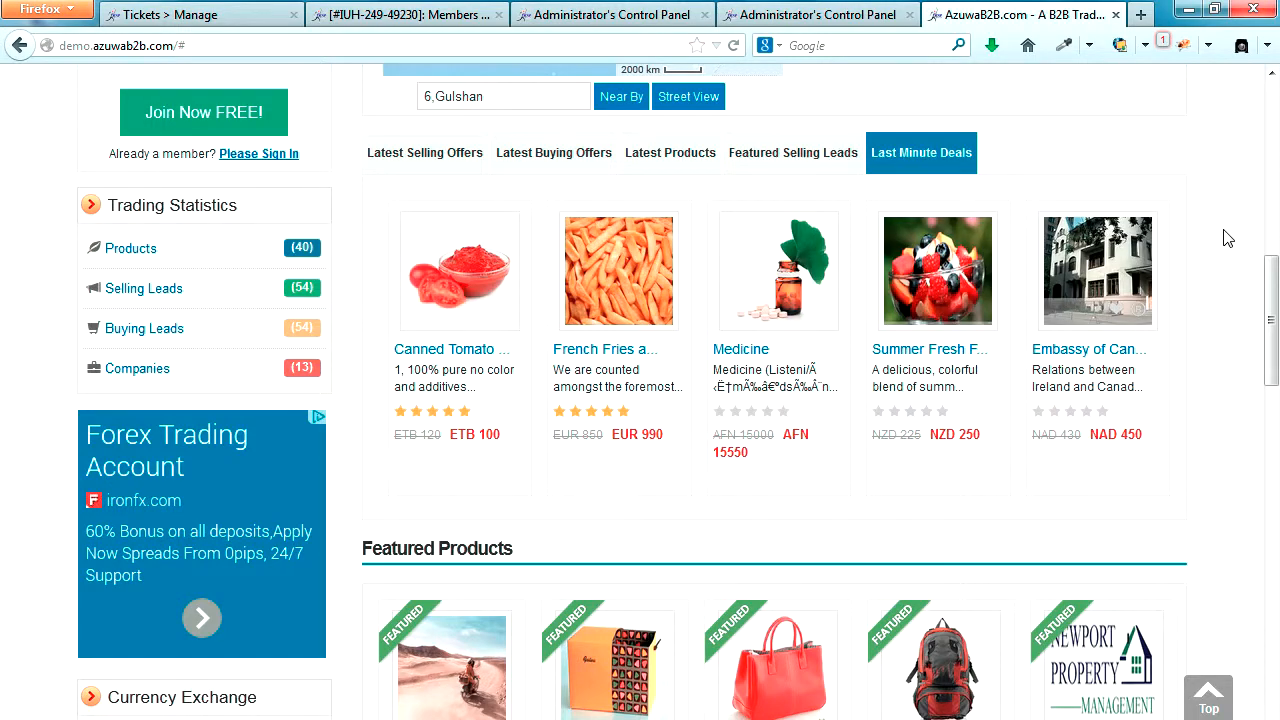
scroll(1230, 238, "up", 10)
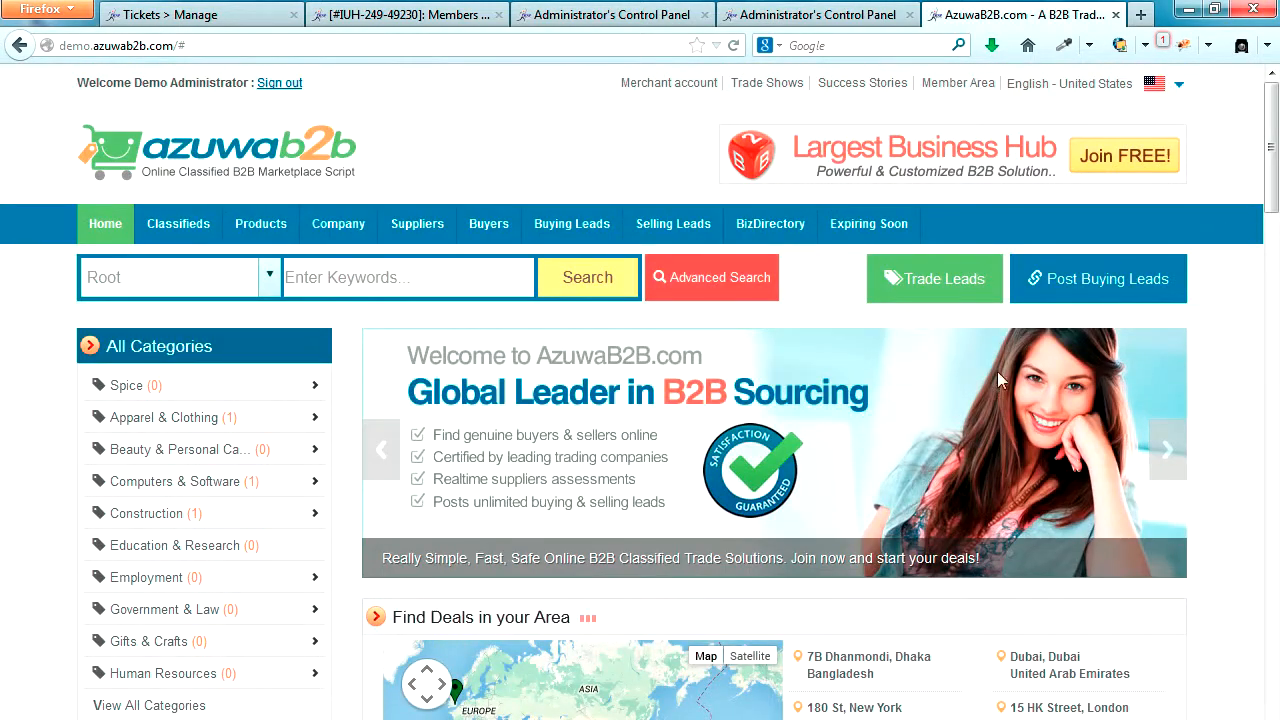